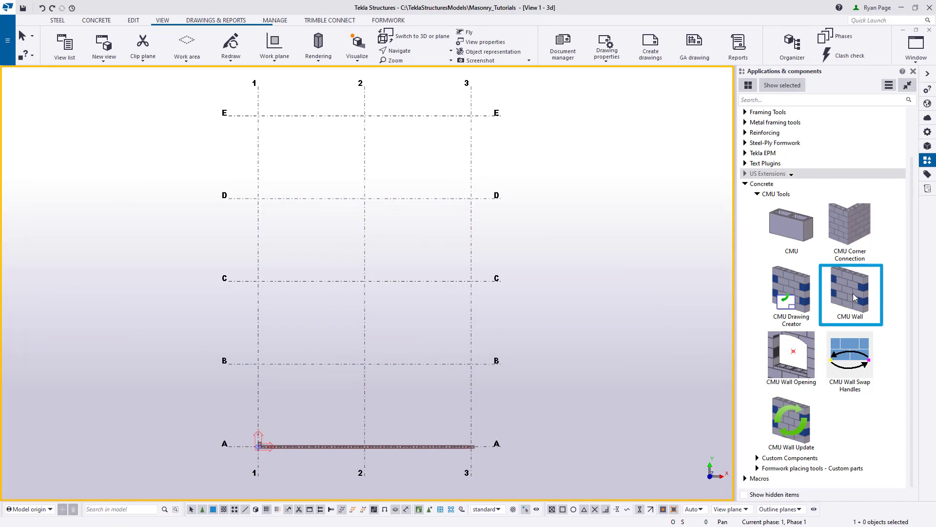
Create a CMU wall alongside grid line 3, from the end of the grid A wall up to grid C
{"action": "left_click", "coordinate": [854, 297]}
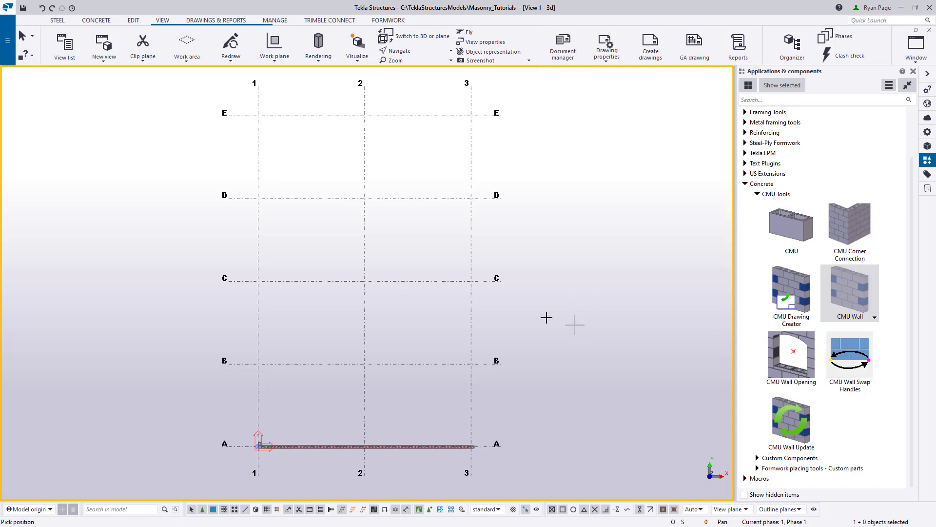
{"action": "scroll", "coordinate": [480, 456], "scroll_direction": "up", "scroll_amount": 5}
{"action": "scroll", "coordinate": [453, 442], "scroll_direction": "up", "scroll_amount": 4}
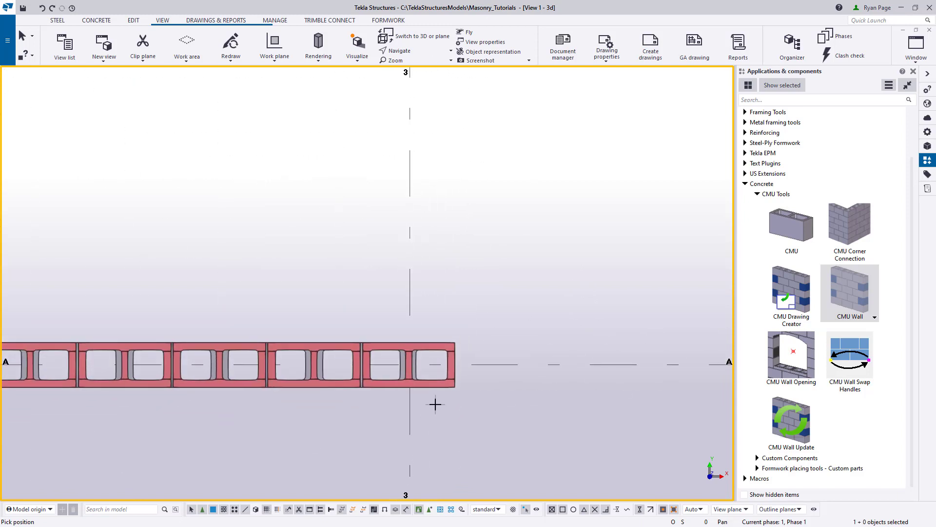
{"action": "scroll", "coordinate": [434, 410], "scroll_direction": "down", "scroll_amount": 2}
{"action": "left_click", "coordinate": [432, 416]}
{"action": "scroll", "coordinate": [481, 426], "scroll_direction": "down", "scroll_amount": 2}
{"action": "middle_click_drag", "start_coordinate": [482, 252], "coordinate": [466, 372]}
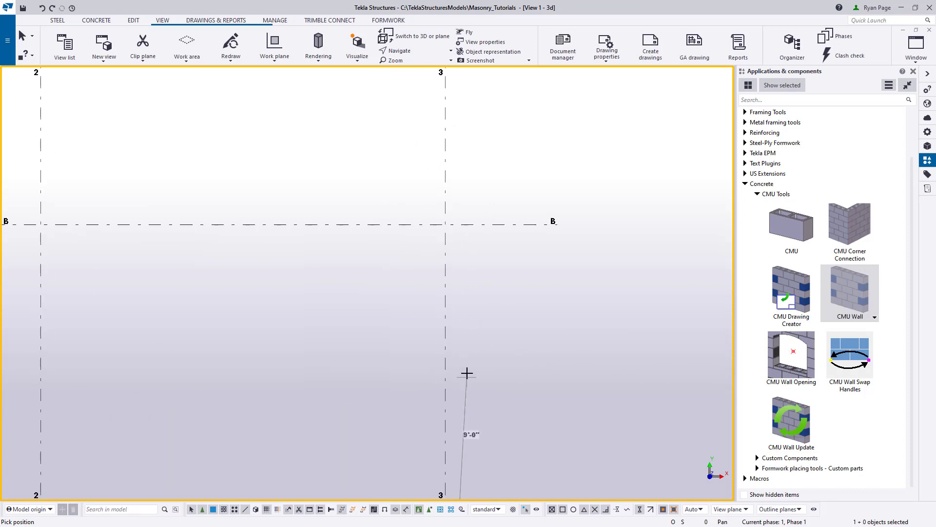
{"action": "scroll", "coordinate": [451, 234], "scroll_direction": "down", "scroll_amount": 2}
{"action": "middle_click_drag", "start_coordinate": [449, 241], "coordinate": [439, 377]}
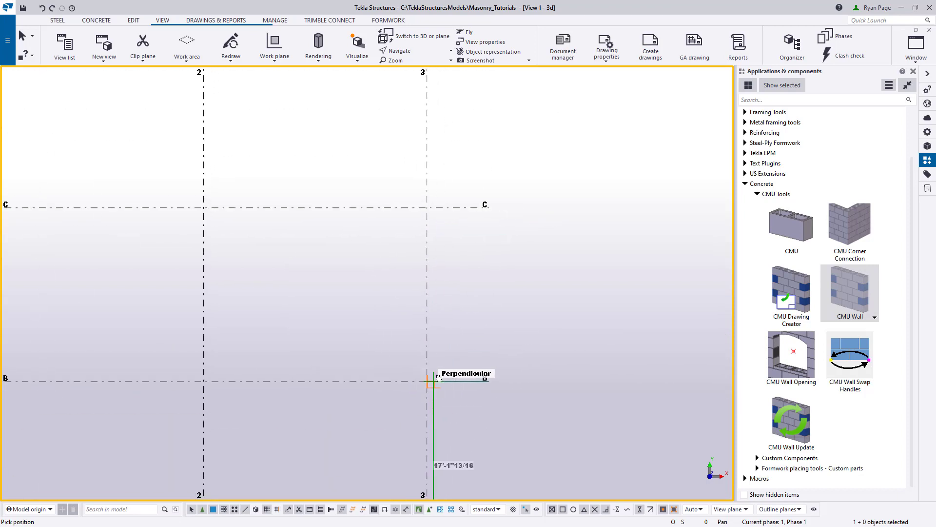
{"action": "left_click", "coordinate": [429, 206]}
{"action": "mouse_move", "coordinate": [519, 342]}
{"action": "middle_mouse_down"}
{"action": "mouse_move", "coordinate": [507, 321]}
{"action": "mouse_move", "coordinate": [488, 202]}
{"action": "middle_mouse_up"}
{"action": "right_click", "coordinate": [512, 269]}
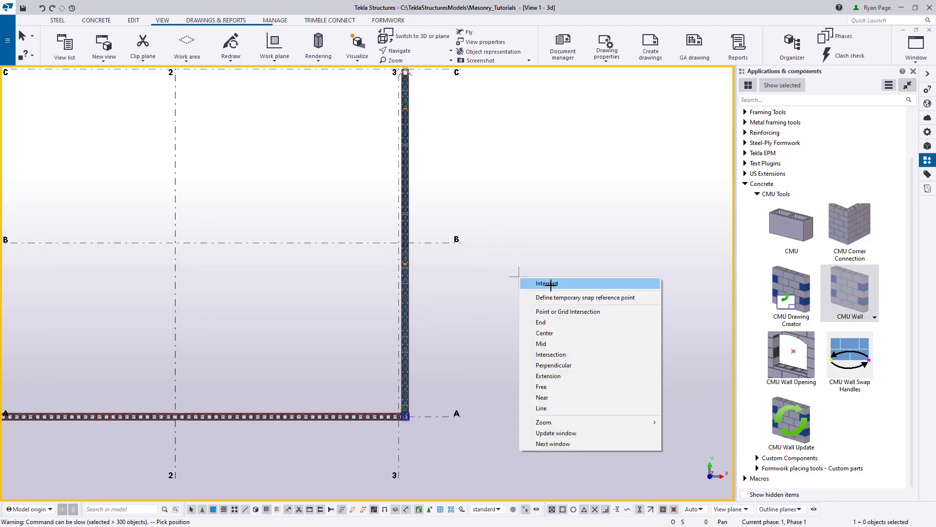
{"action": "left_click", "coordinate": [531, 274]}
Select the new CMU wall as one component to examine it, and clear the selection
{"action": "mouse_move", "coordinate": [473, 376]}
{"action": "middle_mouse_down", "text": "ctrl"}
{"action": "mouse_move", "coordinate": [408, 303]}
{"action": "mouse_move", "coordinate": [564, 345]}
{"action": "middle_mouse_up", "text": "ctrl"}
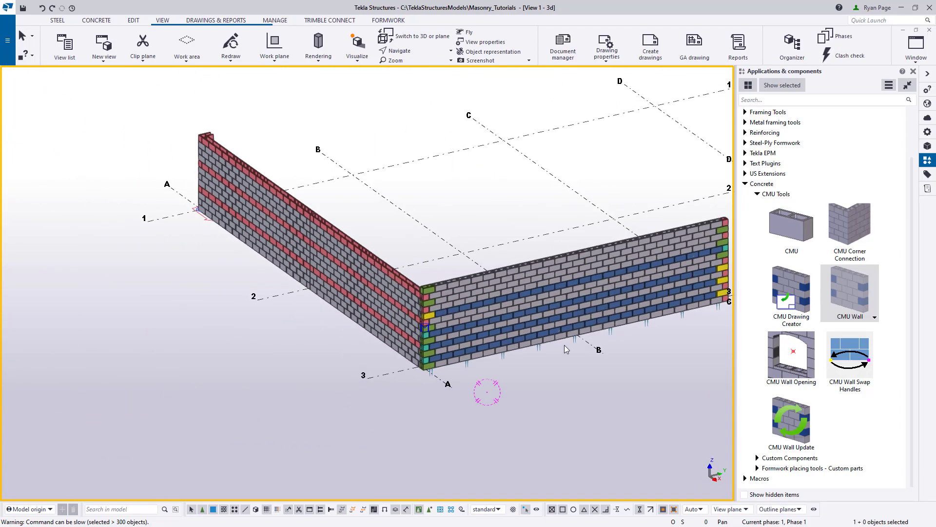
{"action": "scroll", "coordinate": [390, 368], "scroll_direction": "up", "scroll_amount": 5}
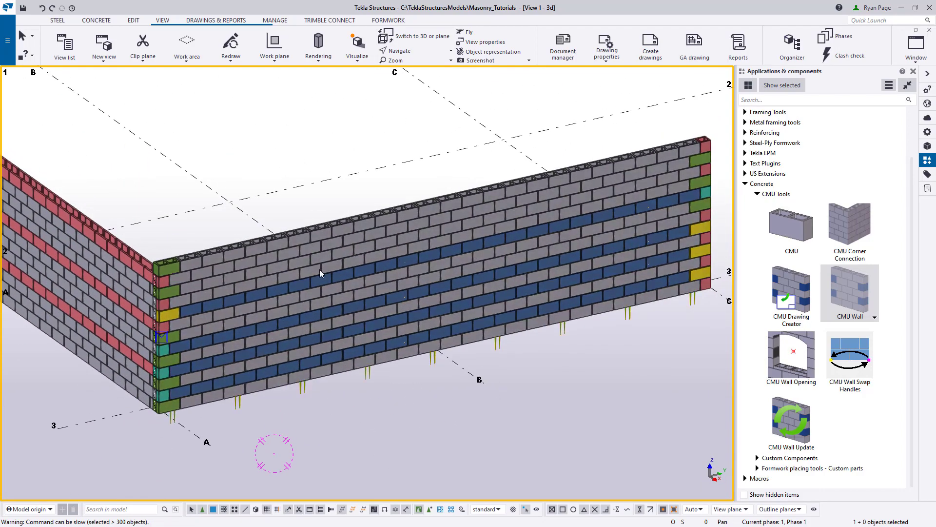
{"action": "left_click", "coordinate": [319, 273]}
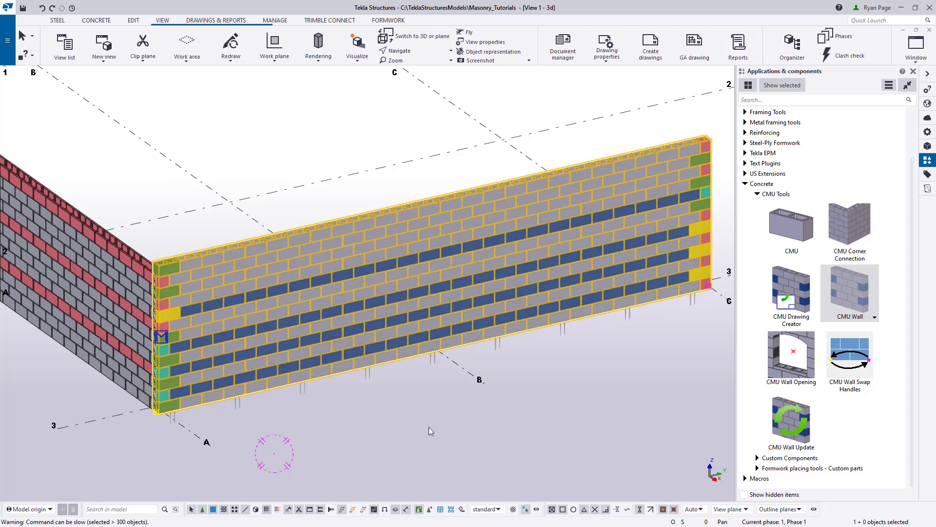
{"action": "left_click", "coordinate": [139, 335]}
{"action": "left_click", "coordinate": [410, 443]}
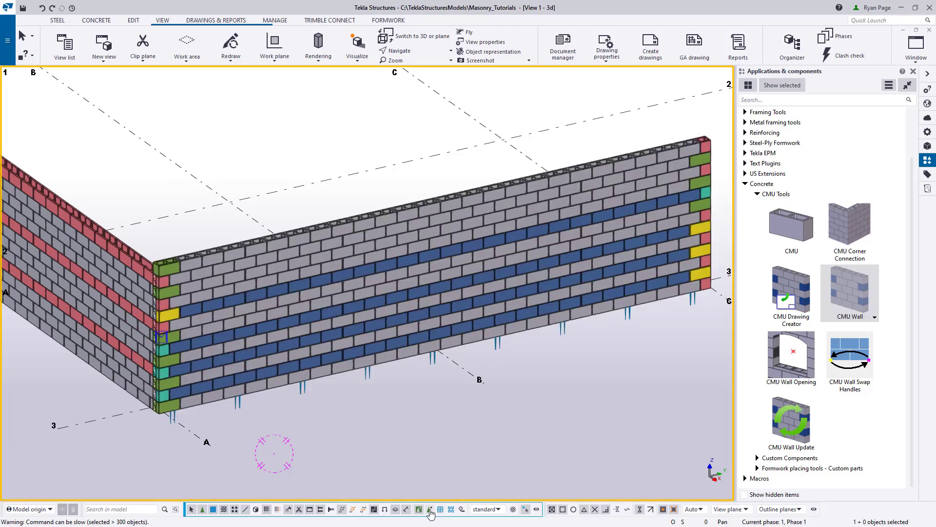
Switch selection to objects in components and examine the properties of one block in the wall's uppermost course
{"action": "left_click", "coordinate": [430, 510]}
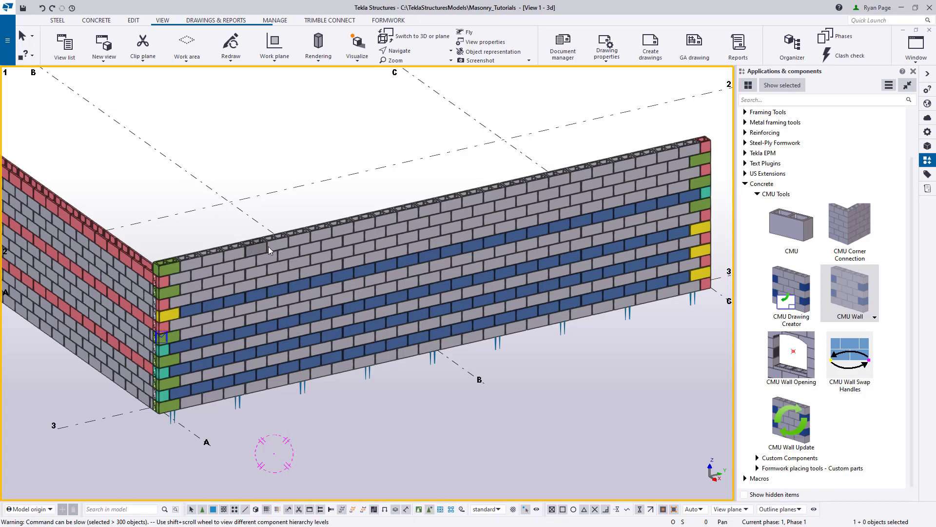
{"action": "left_click", "coordinate": [256, 245]}
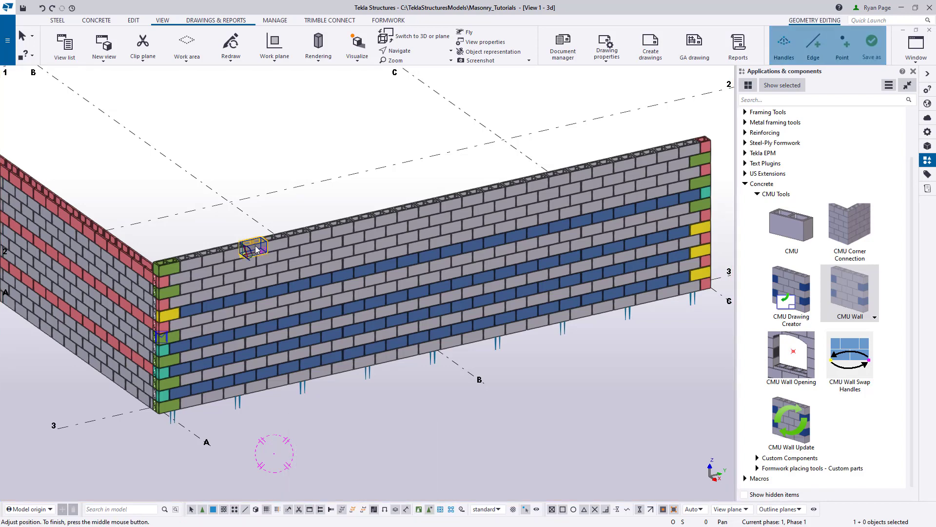
{"action": "left_click", "coordinate": [928, 131]}
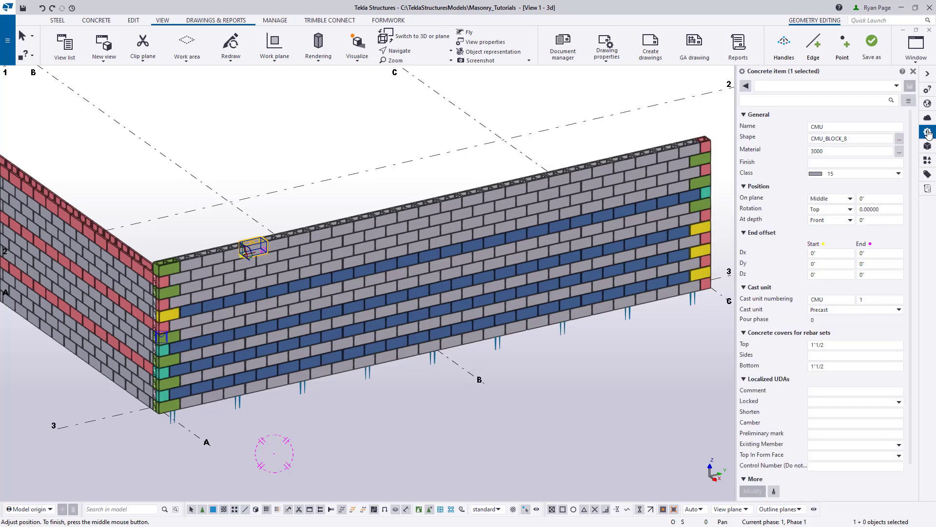
{"action": "left_click", "coordinate": [927, 160]}
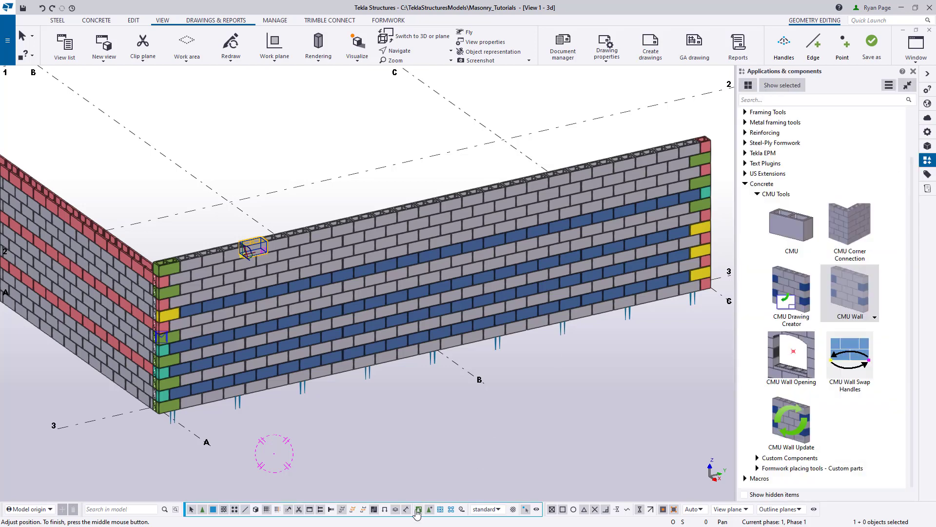
Open the CMU Wall properties of the whole grid 3 wall component and apply an On plane position of Left
{"action": "left_click", "coordinate": [297, 346]}
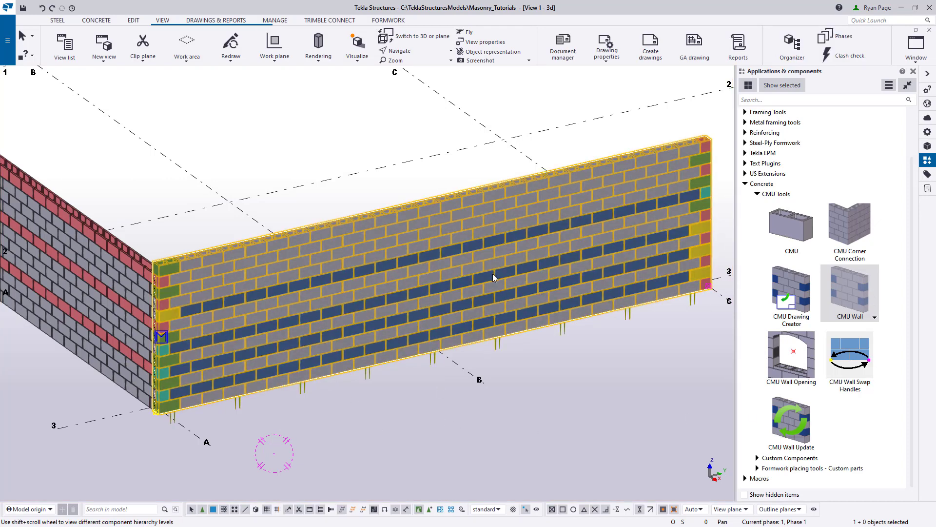
{"action": "double_click", "coordinate": [493, 273]}
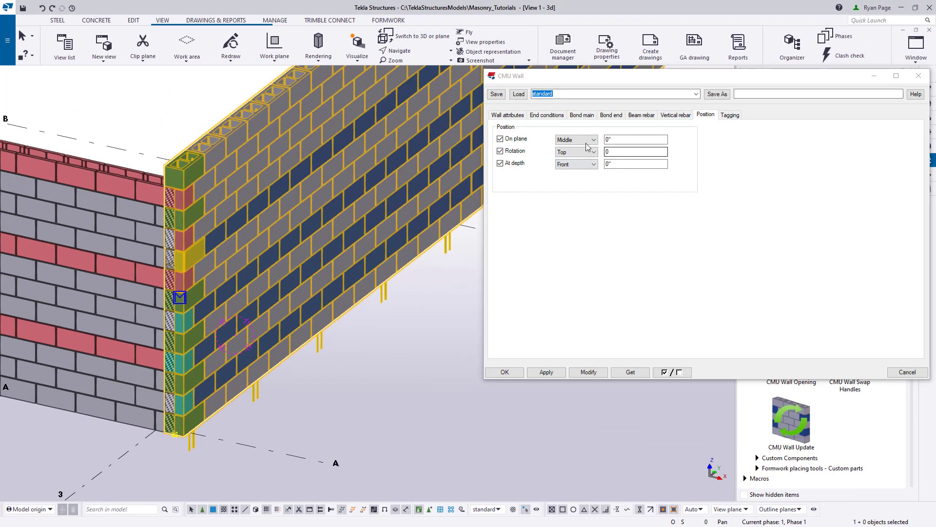
{"action": "left_click", "coordinate": [591, 141]}
{"action": "left_click", "coordinate": [576, 157]}
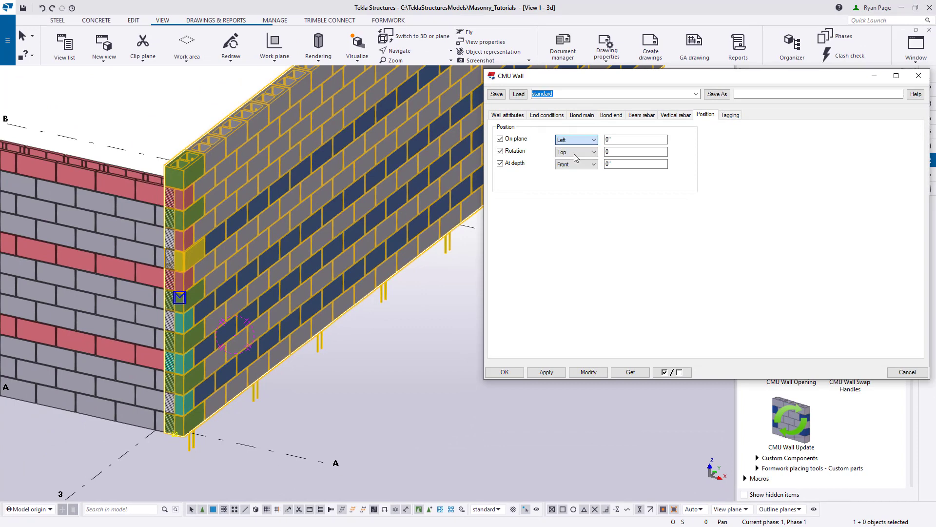
{"action": "left_click", "coordinate": [599, 374]}
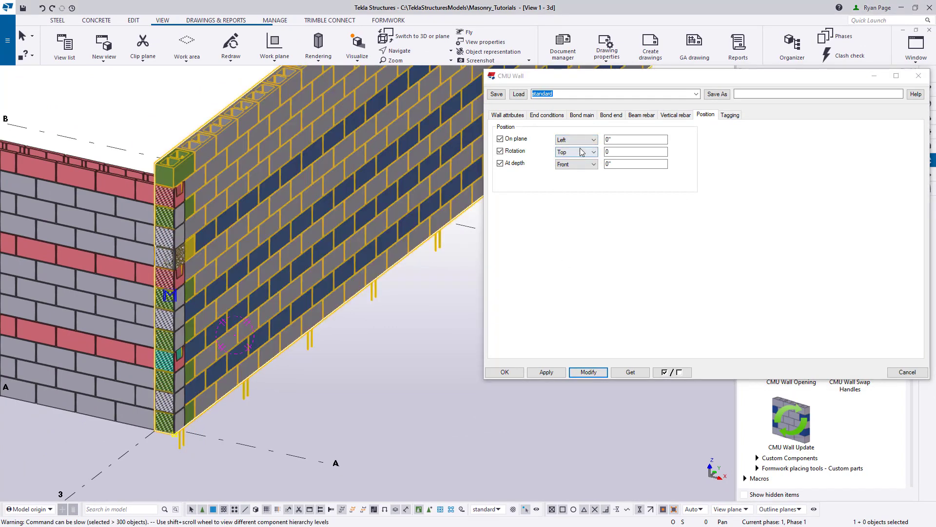
Apply an On plane position of Right to the grid 3 wall and inspect its corner
{"action": "left_click", "coordinate": [592, 141]}
{"action": "left_click", "coordinate": [563, 152]}
{"action": "left_click", "coordinate": [589, 372]}
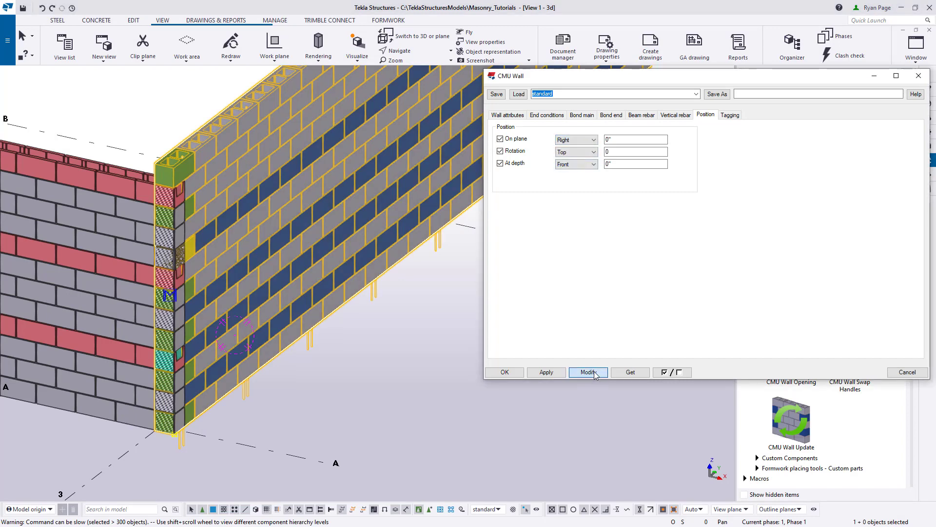
{"action": "scroll", "coordinate": [366, 380], "scroll_direction": "up", "scroll_amount": 3}
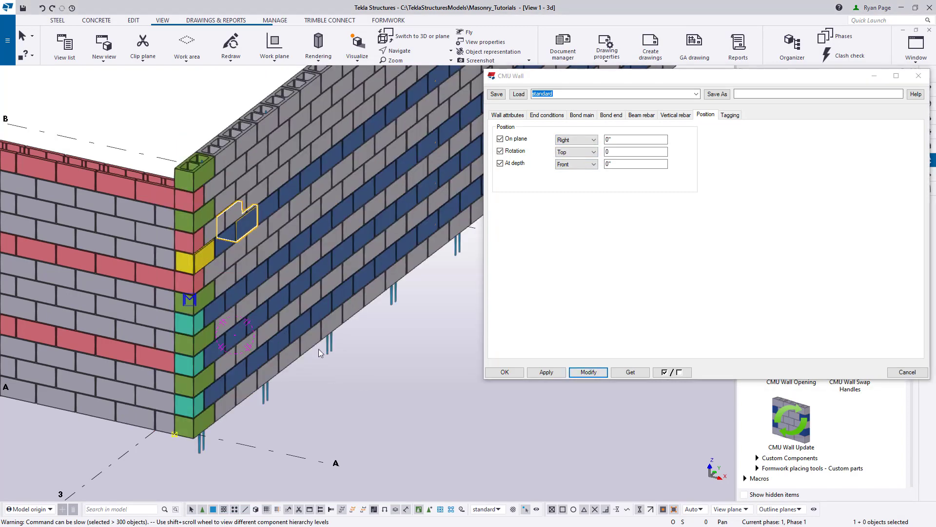
{"action": "scroll", "coordinate": [153, 215], "scroll_direction": "up", "scroll_amount": 3}
{"action": "middle_click_drag", "start_coordinate": [224, 174], "coordinate": [292, 176], "text": "ctrl"}
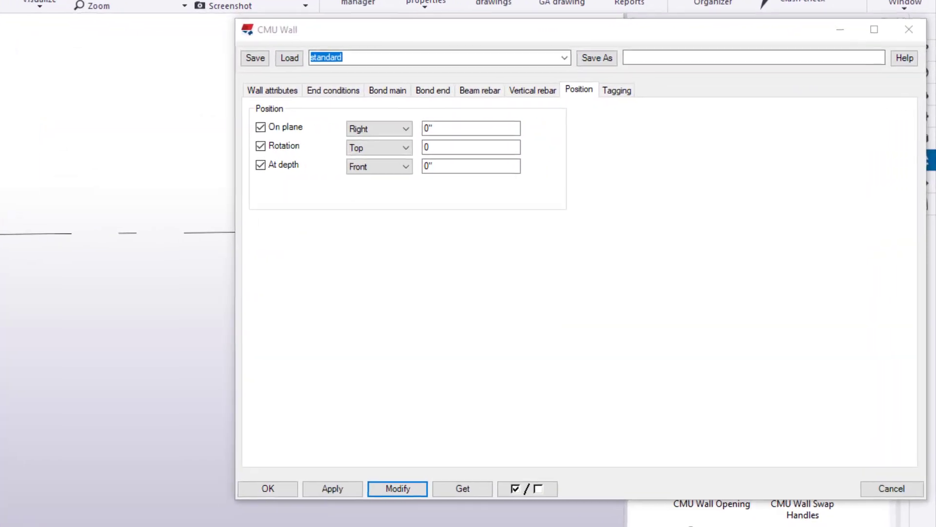
Try On plane offsets of -3" and 3" on the grid 3 wall, applying each value
{"action": "left_click", "coordinate": [456, 129]}
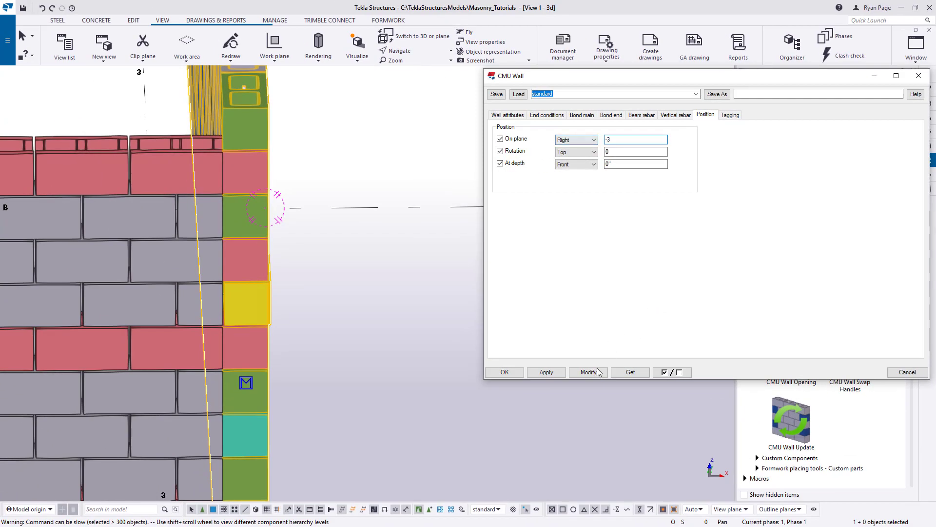
{"action": "left_click", "coordinate": [598, 372]}
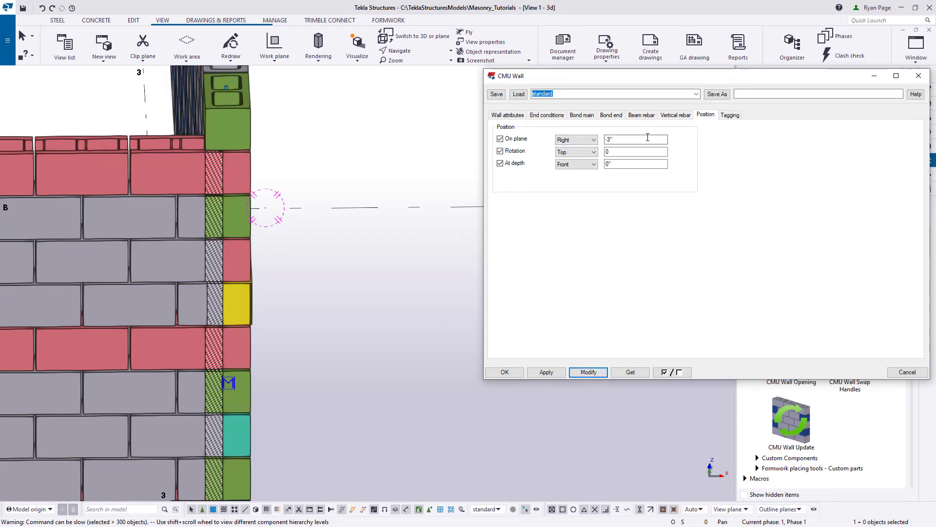
{"action": "left_click", "coordinate": [631, 140]}
{"action": "double_click", "coordinate": [631, 139]}
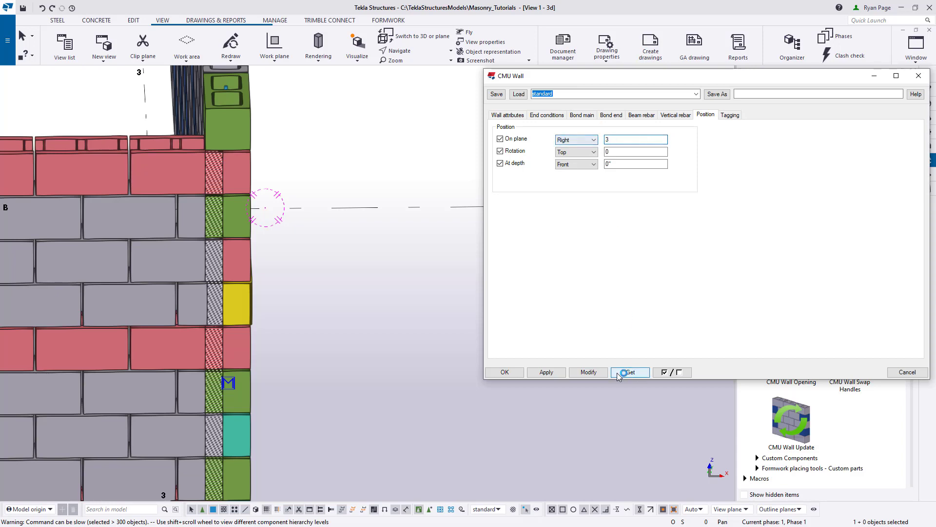
{"action": "left_click", "coordinate": [599, 372]}
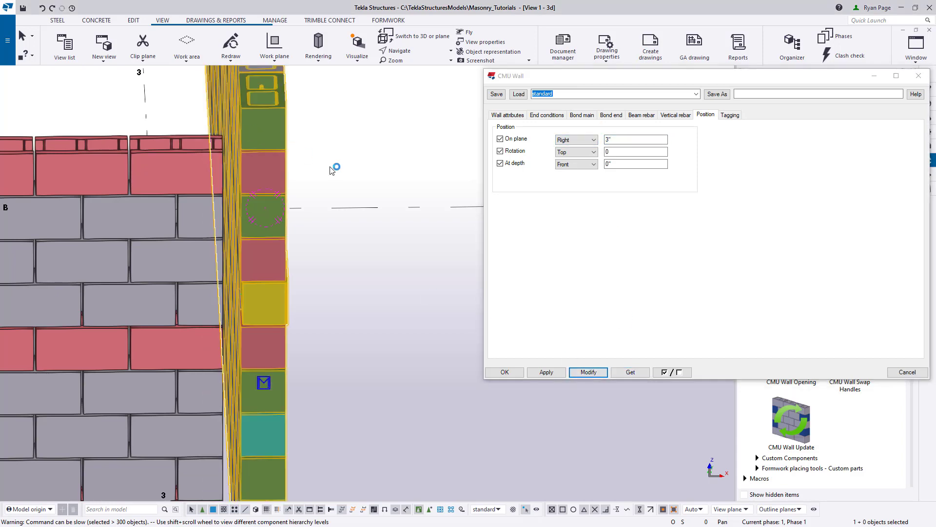
{"action": "middle_click_drag", "start_coordinate": [267, 213], "coordinate": [312, 205], "text": "ctrl"}
Reset the wall's On plane offset to 0, set its On plane position to Left and apply the changes
{"action": "double_click", "coordinate": [628, 140]}
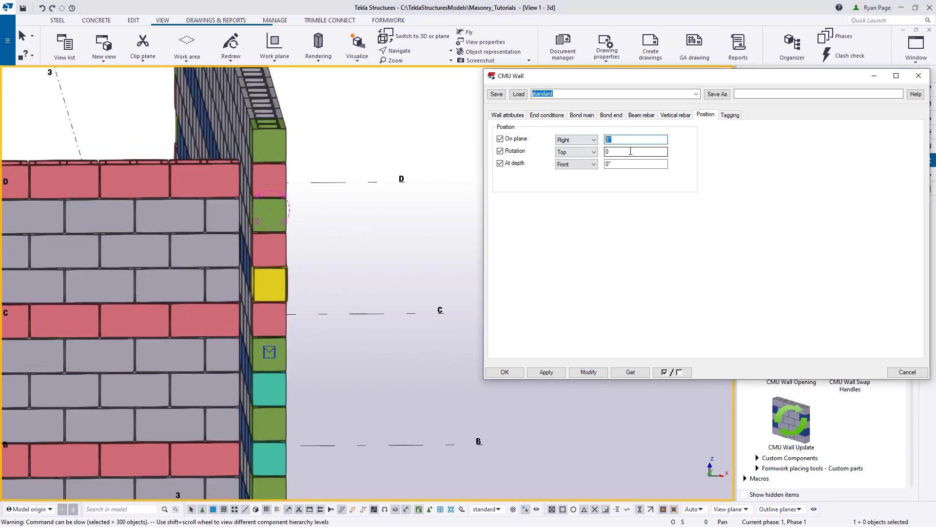
{"action": "type", "text": "0"}
{"action": "left_click", "coordinate": [577, 139]}
{"action": "left_click", "coordinate": [568, 160]}
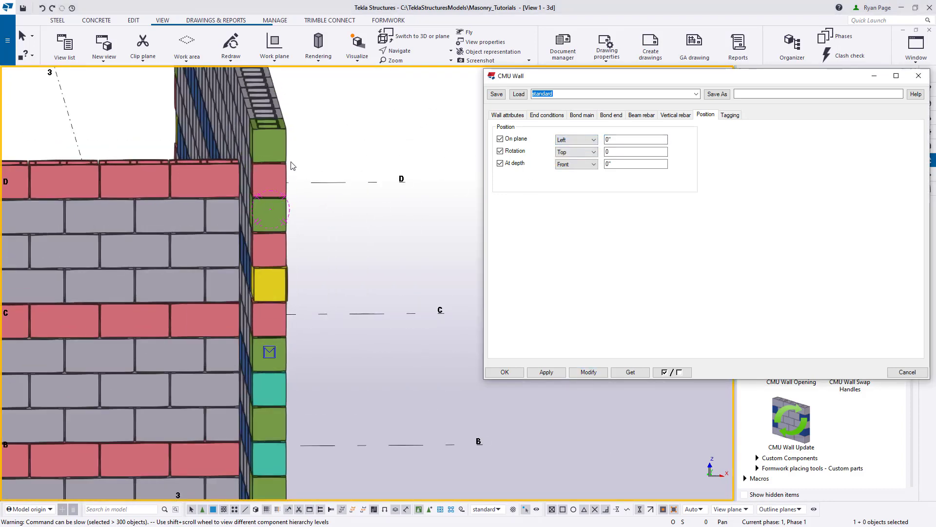
{"action": "left_click", "coordinate": [588, 372]}
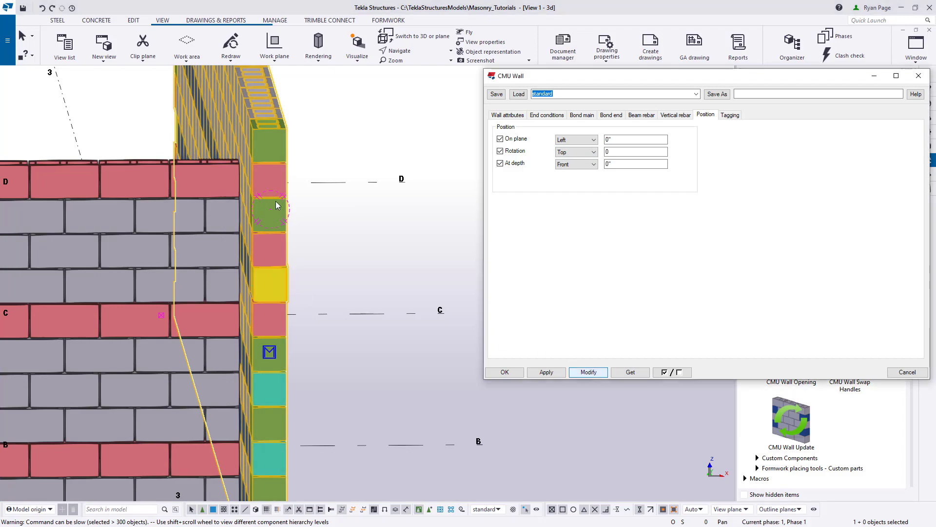
{"action": "middle_click_drag", "start_coordinate": [271, 199], "coordinate": [215, 200], "text": "ctrl"}
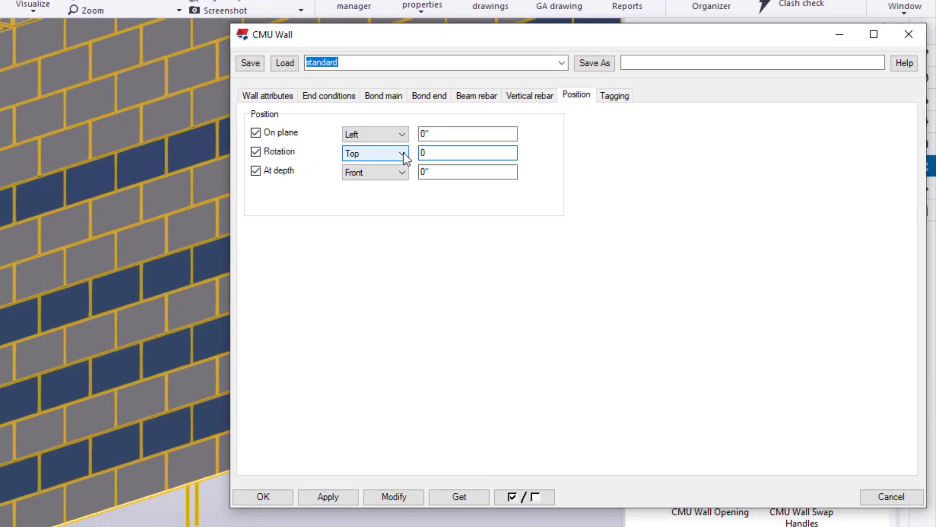
Apply a Rotation of Front to the grid 3 wall and inspect its orientation
{"action": "left_click", "coordinate": [403, 153]}
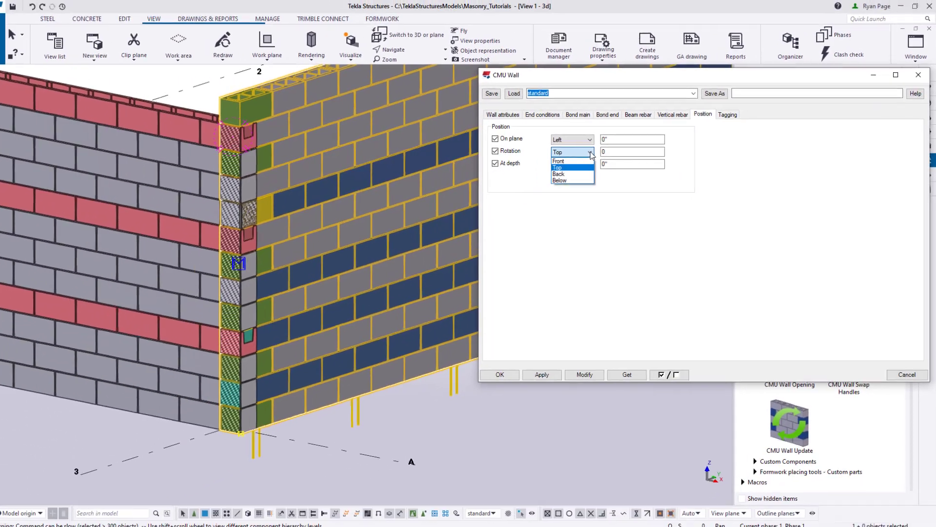
{"action": "left_click", "coordinate": [591, 164]}
{"action": "left_click", "coordinate": [588, 373]}
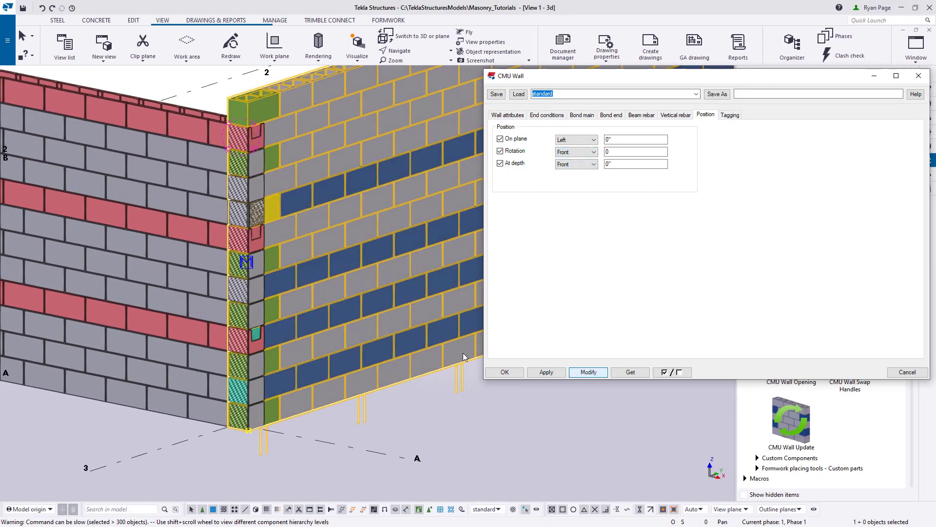
{"action": "middle_click_drag", "start_coordinate": [410, 367], "coordinate": [227, 324]}
{"action": "scroll", "coordinate": [369, 349], "scroll_direction": "down", "scroll_amount": 3}
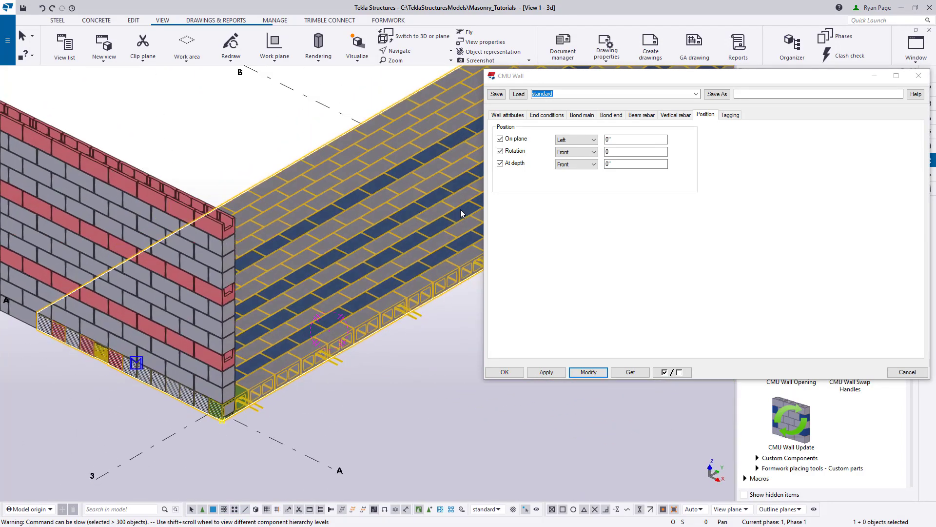
Apply a Rotation of Back to the grid 3 wall and inspect its orientation
{"action": "left_click", "coordinate": [580, 152]}
{"action": "left_click", "coordinate": [589, 174]}
{"action": "left_click", "coordinate": [589, 372]}
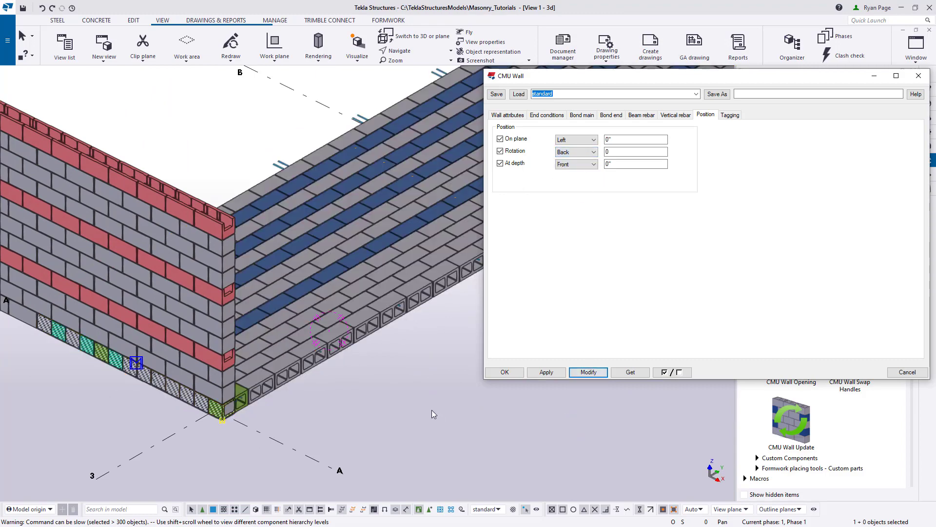
{"action": "middle_click_drag", "start_coordinate": [356, 353], "coordinate": [397, 330], "text": "ctrl"}
Apply a Rotation of Below to the grid 3 wall and inspect its corner
{"action": "left_click", "coordinate": [581, 151]}
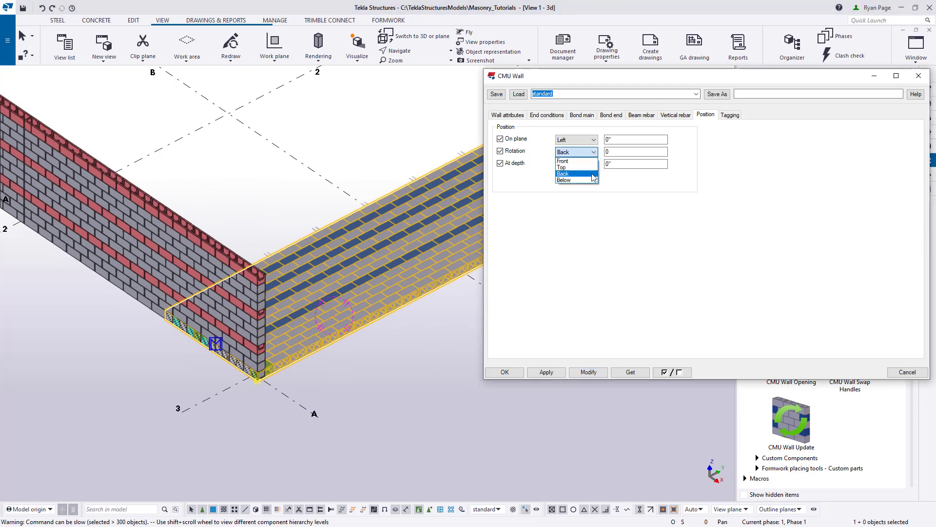
{"action": "left_click", "coordinate": [577, 181]}
{"action": "left_click", "coordinate": [589, 373]}
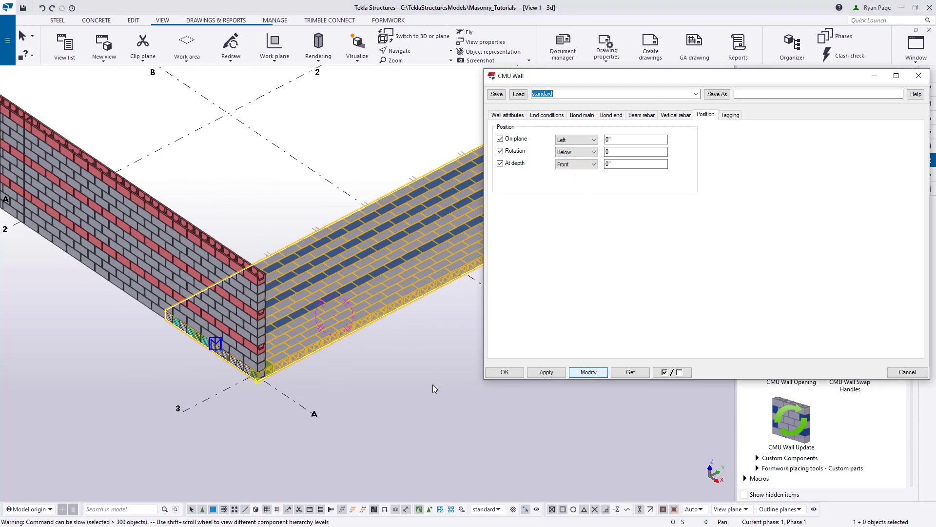
{"action": "middle_click_drag", "start_coordinate": [429, 385], "coordinate": [378, 315]}
{"action": "scroll", "coordinate": [227, 270], "scroll_direction": "up", "scroll_amount": 5}
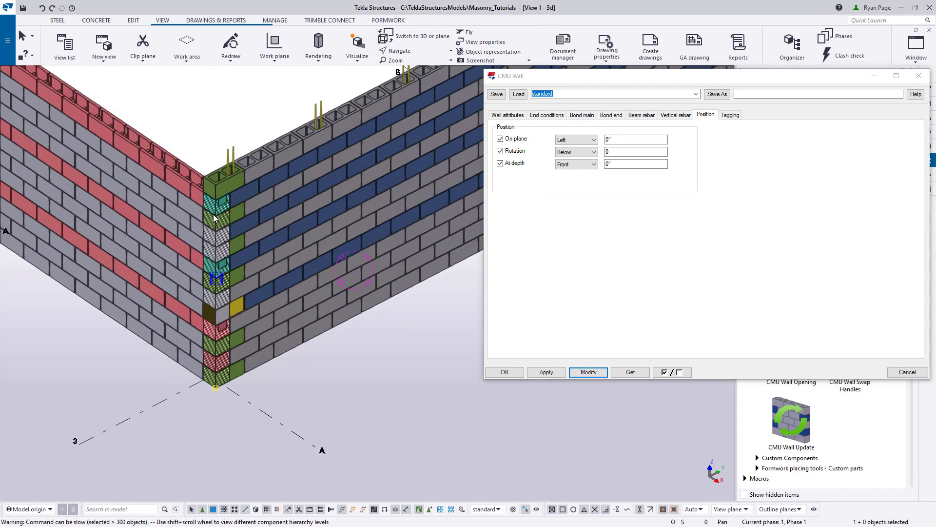
Apply a Rotation of Front to the grid 3 wall again and inspect its position relative to the adjoining wall
{"action": "middle_click_drag", "start_coordinate": [273, 218], "coordinate": [369, 250], "text": "ctrl"}
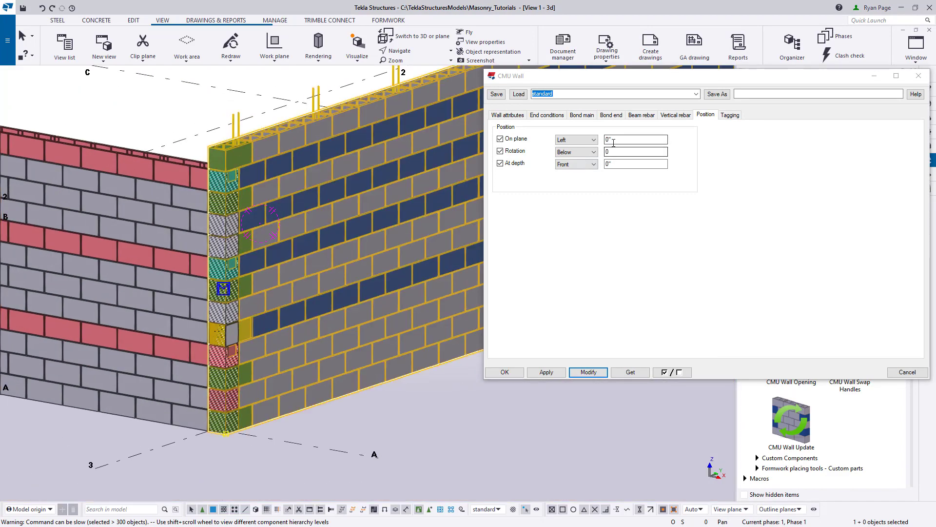
{"action": "left_click", "coordinate": [577, 152]}
{"action": "left_click", "coordinate": [566, 159]}
{"action": "left_click", "coordinate": [588, 373]}
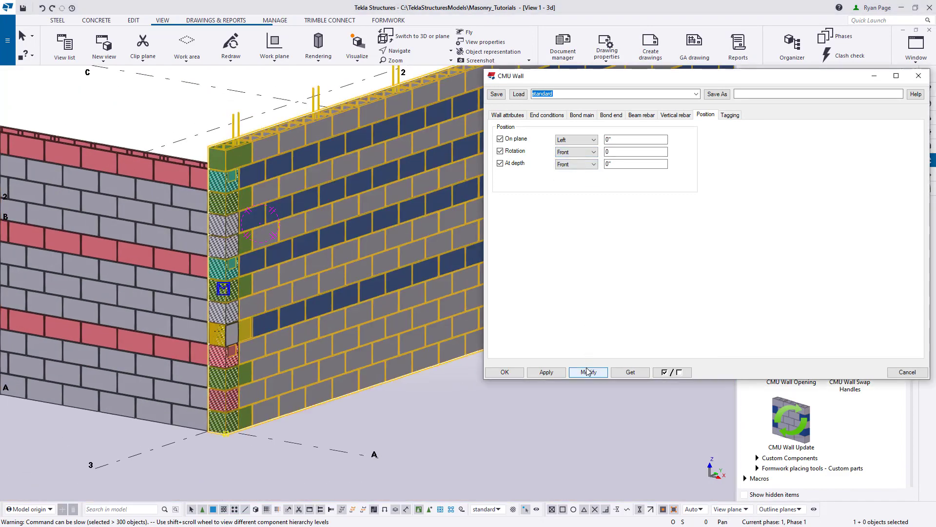
{"action": "middle_click_drag", "start_coordinate": [464, 360], "coordinate": [353, 318]}
{"action": "scroll", "coordinate": [353, 318], "scroll_direction": "down", "scroll_amount": 1}
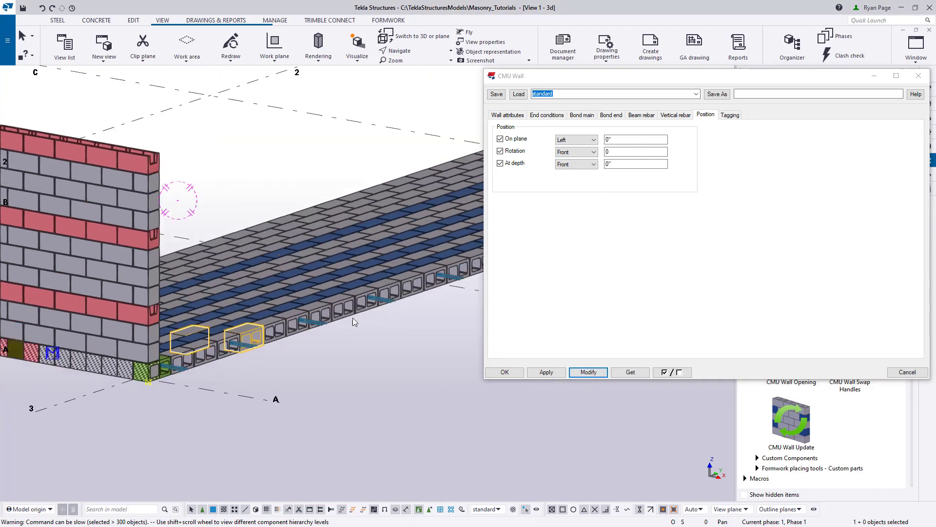
Set the grid 3 wall's Rotation to Top and apply the change to the wall
{"action": "left_click", "coordinate": [581, 153]}
{"action": "left_click", "coordinate": [581, 155]}
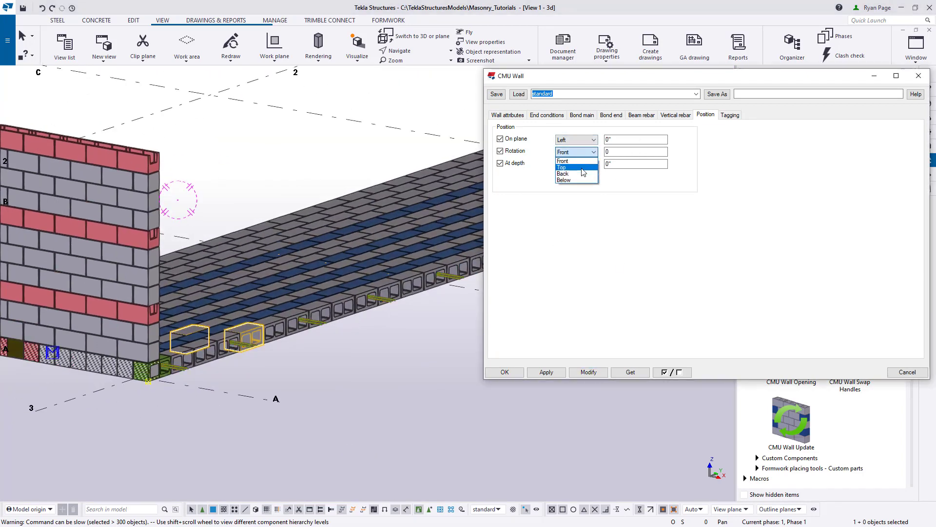
{"action": "left_click", "coordinate": [582, 168]}
{"action": "left_click", "coordinate": [588, 372]}
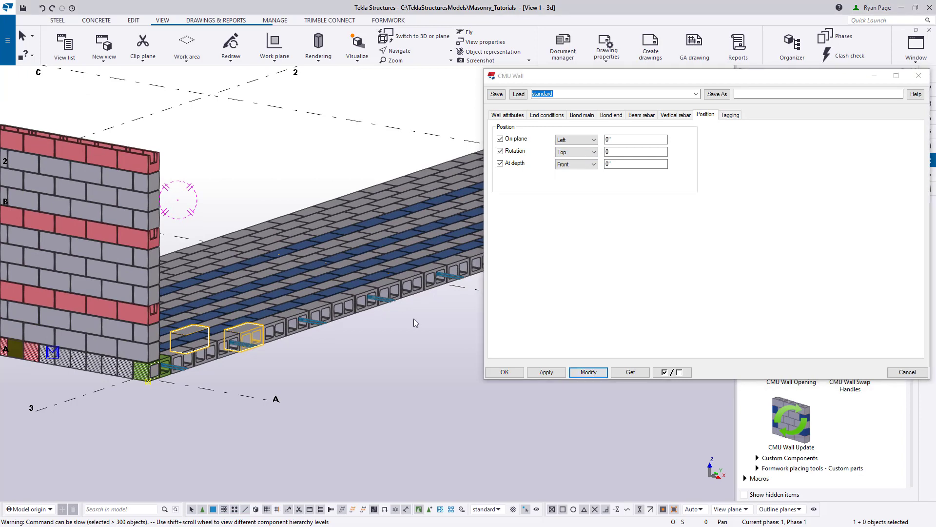
Apply a Rotation angle of 45 to the grid 3 wall and inspect its tilt
{"action": "left_click", "coordinate": [621, 163]}
{"action": "key", "text": "shift+Tab"}
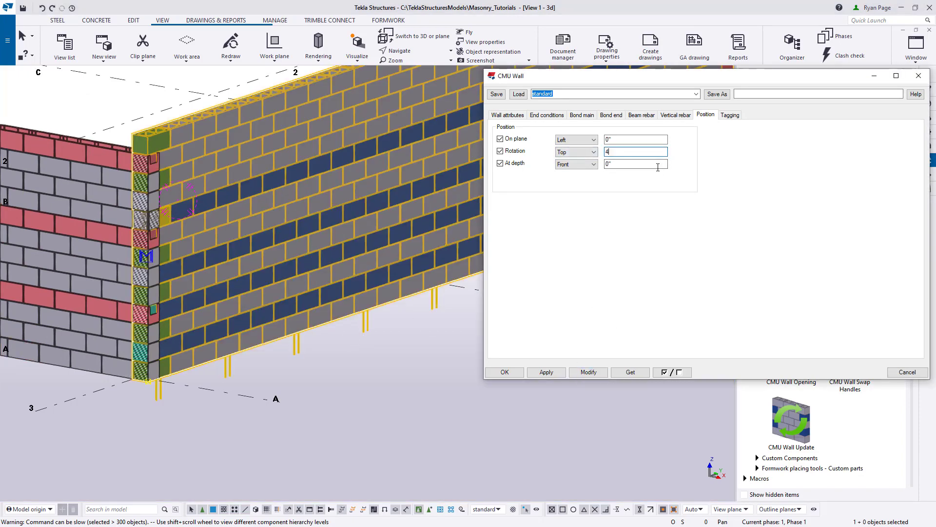
{"action": "left_click", "coordinate": [592, 374]}
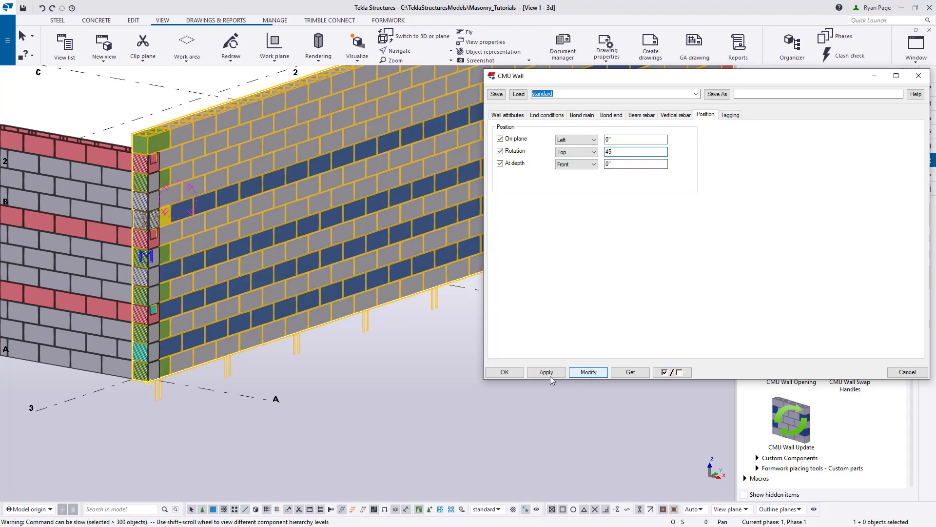
{"action": "middle_click_drag", "start_coordinate": [257, 298], "coordinate": [314, 209], "text": "ctrl"}
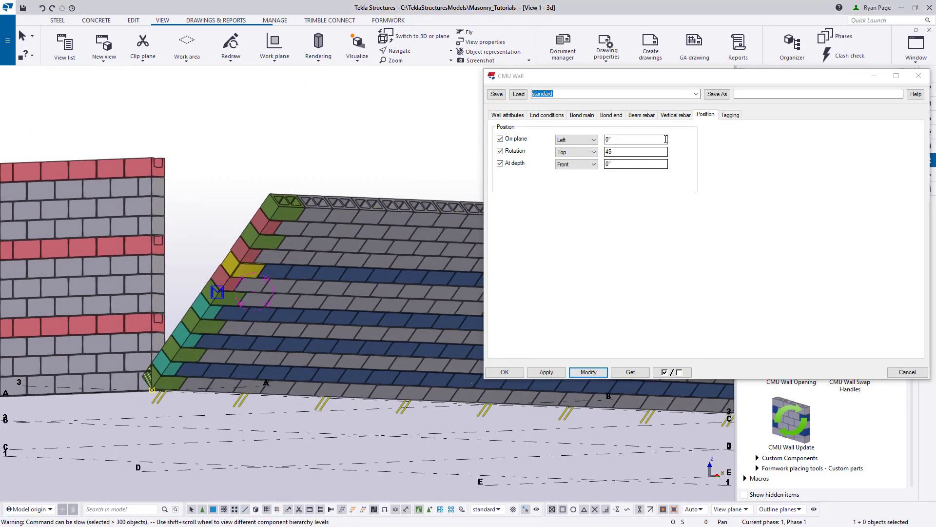
Apply a Rotation angle of 37.5 to the grid 3 wall and view the tilted wall
{"action": "double_click", "coordinate": [612, 152]}
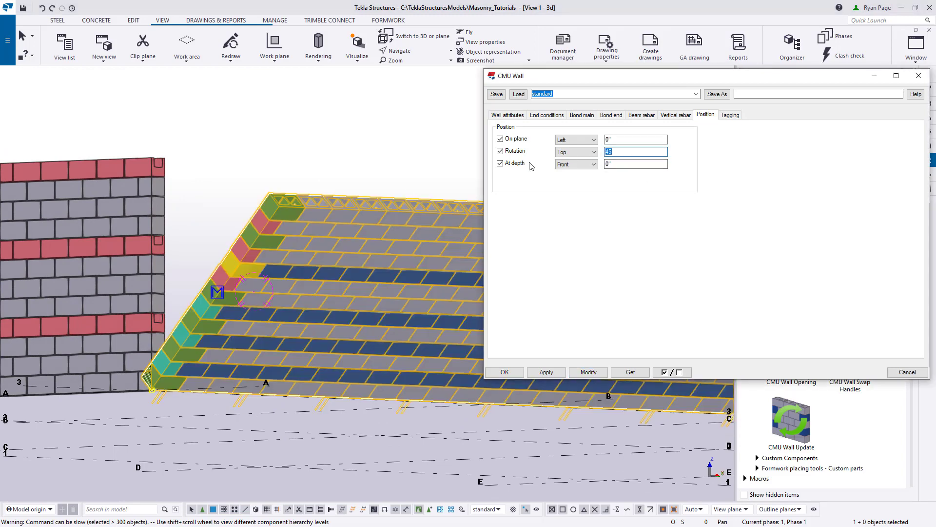
{"action": "left_click", "coordinate": [588, 372]}
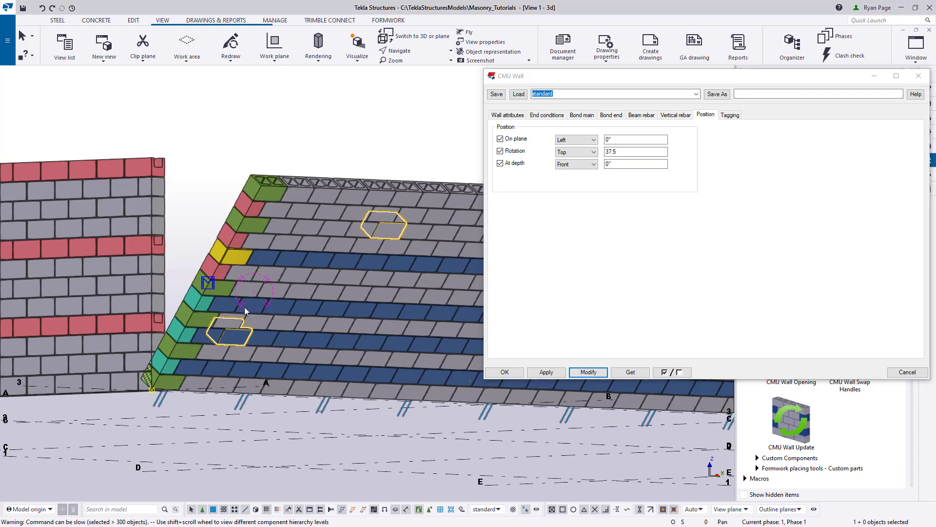
{"action": "mouse_move", "coordinate": [244, 309]}
{"action": "middle_mouse_down", "text": "ctrl"}
{"action": "mouse_move", "coordinate": [292, 334]}
{"action": "mouse_move", "coordinate": [232, 320]}
{"action": "mouse_move", "coordinate": [258, 319]}
{"action": "middle_mouse_up", "text": "ctrl"}
Reset the grid 3 wall's Rotation angle to 0 and apply the change
{"action": "double_click", "coordinate": [612, 152]}
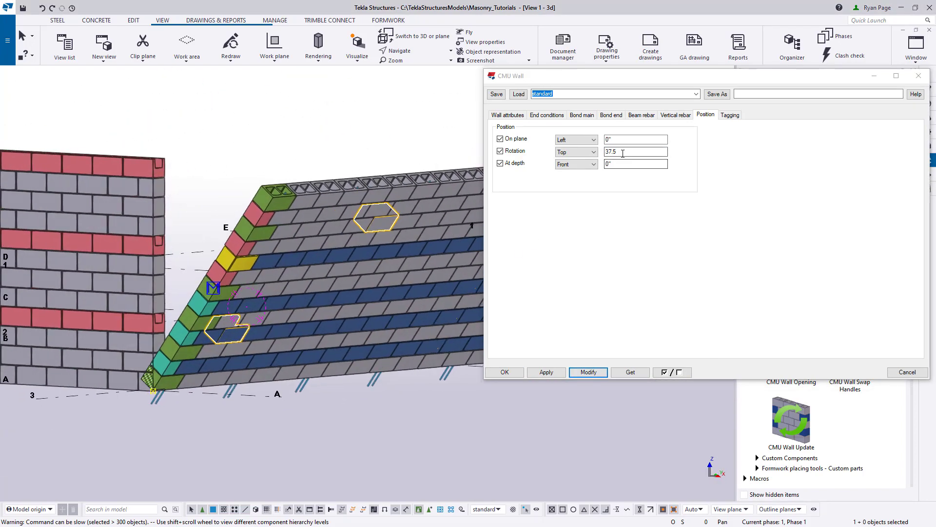
{"action": "type", "text": "0"}
{"action": "left_click", "coordinate": [588, 372]}
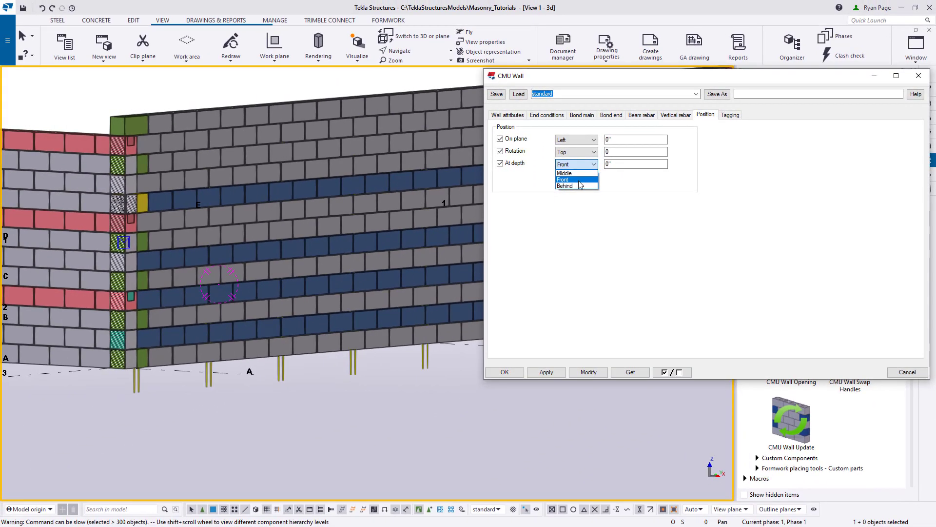
Apply an At depth position of Middle to the grid 3 wall and inspect it against its start and end handles
{"action": "left_click", "coordinate": [578, 174]}
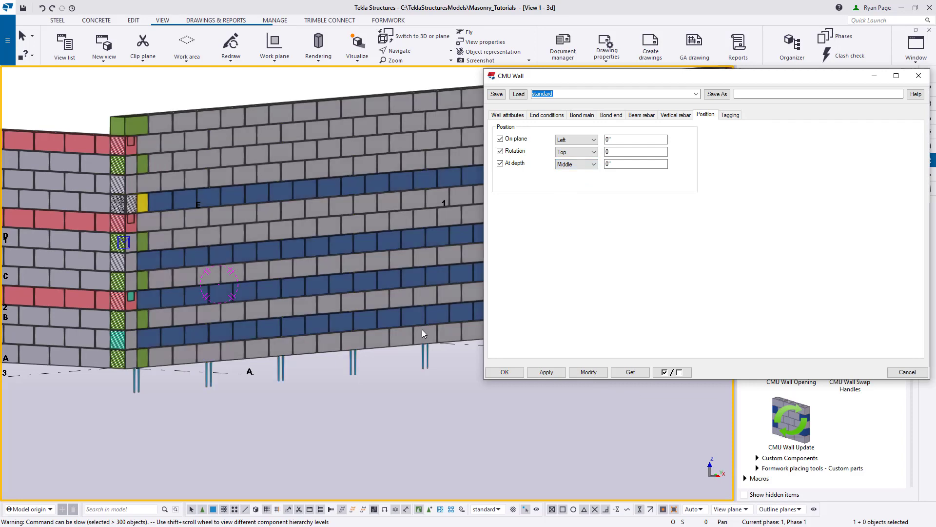
{"action": "left_click", "coordinate": [422, 329]}
{"action": "left_click", "coordinate": [588, 372]}
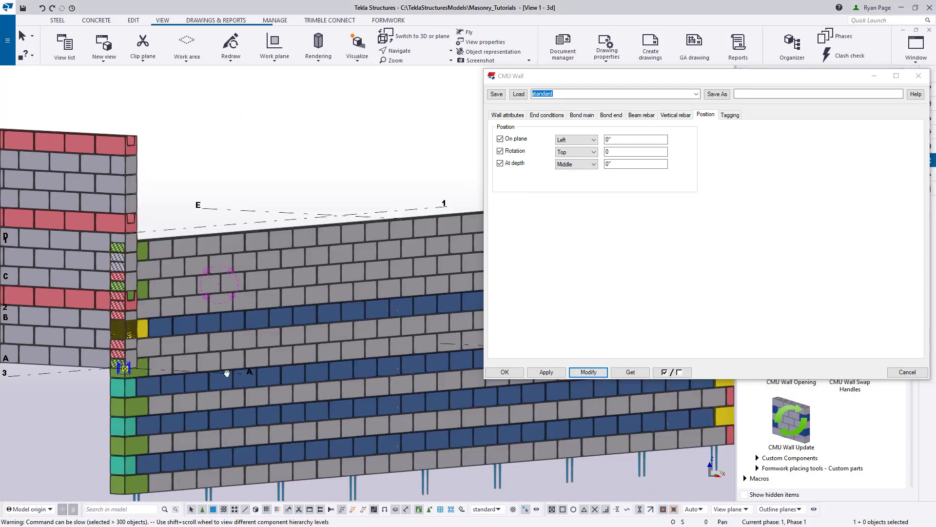
{"action": "middle_click_drag", "start_coordinate": [128, 376], "coordinate": [148, 326]}
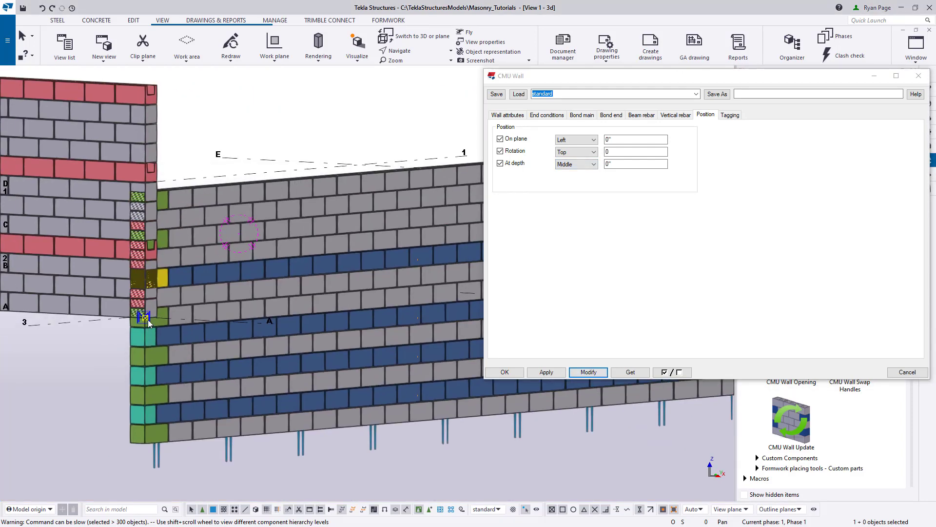
{"action": "scroll", "coordinate": [148, 320], "scroll_direction": "down", "scroll_amount": 6}
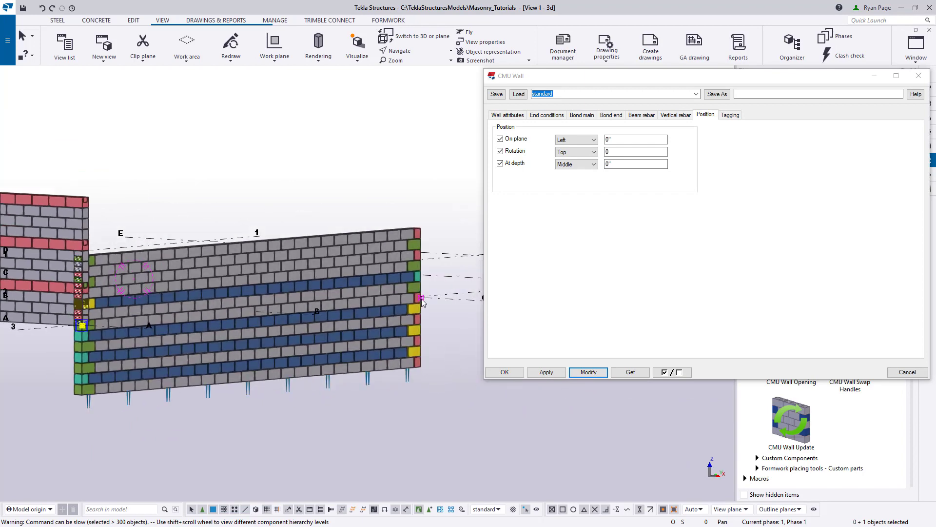
{"action": "left_click", "coordinate": [421, 297]}
Apply an At depth position of Behind to the grid 3 wall
{"action": "left_click", "coordinate": [593, 164]}
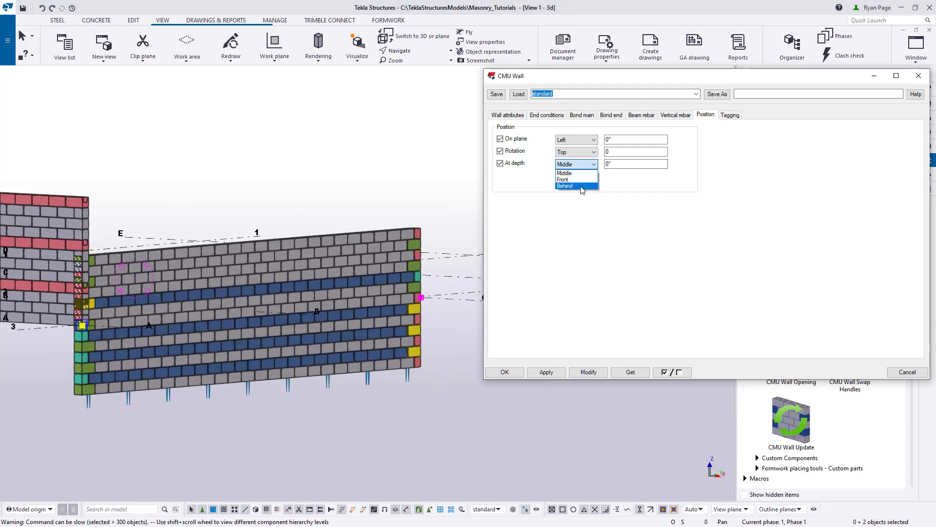
{"action": "left_click", "coordinate": [565, 172]}
{"action": "left_click", "coordinate": [400, 371]}
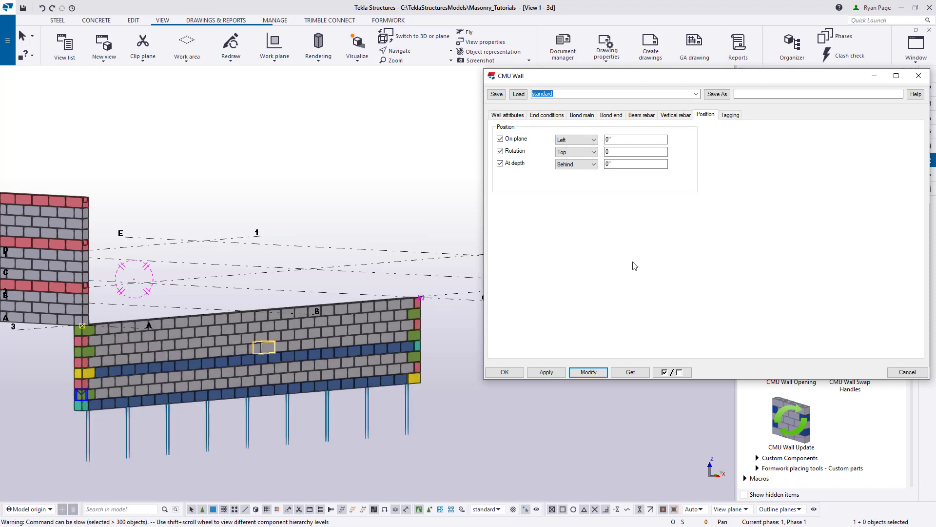
Set the grid 3 wall's At depth position to Front and apply the change
{"action": "left_click", "coordinate": [594, 164]}
{"action": "left_click", "coordinate": [562, 180]}
{"action": "left_click", "coordinate": [94, 338]}
{"action": "left_click", "coordinate": [588, 372]}
{"action": "scroll", "coordinate": [104, 332], "scroll_direction": "up", "scroll_amount": 10}
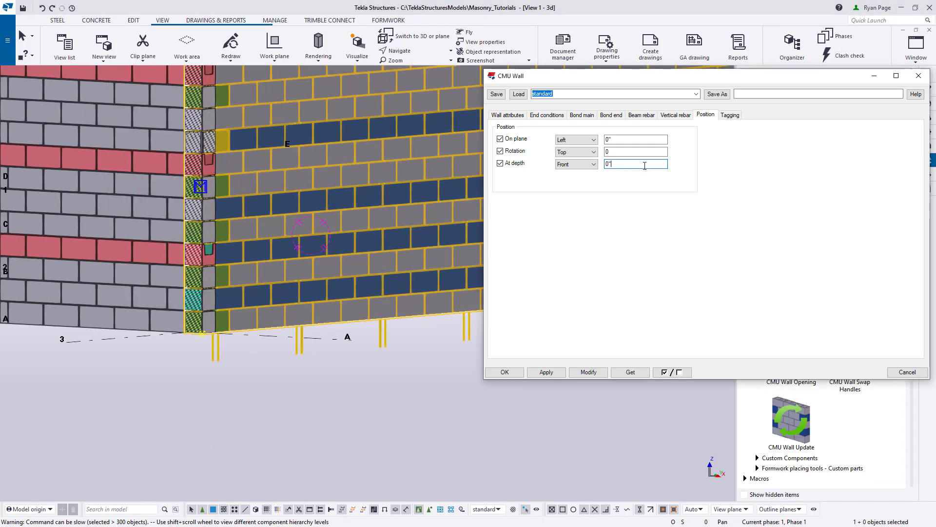
Apply an At depth offset of -1'-4" to the grid 3 wall and inspect its lower corner courses
{"action": "double_click", "coordinate": [628, 163]}
{"action": "type", "text": "-1'-4\""}
{"action": "left_click", "coordinate": [588, 372]}
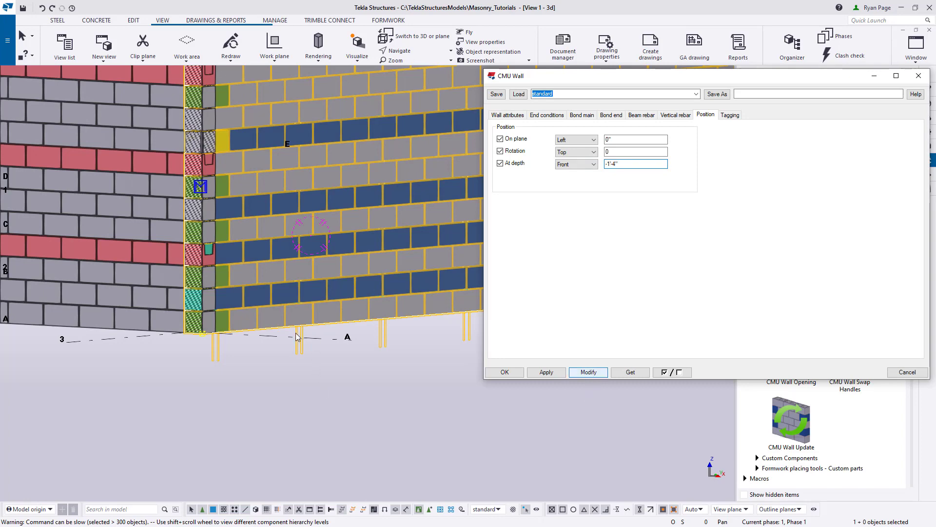
{"action": "scroll", "coordinate": [217, 337], "scroll_direction": "up", "scroll_amount": 3}
{"action": "scroll", "coordinate": [229, 326], "scroll_direction": "up", "scroll_amount": 2}
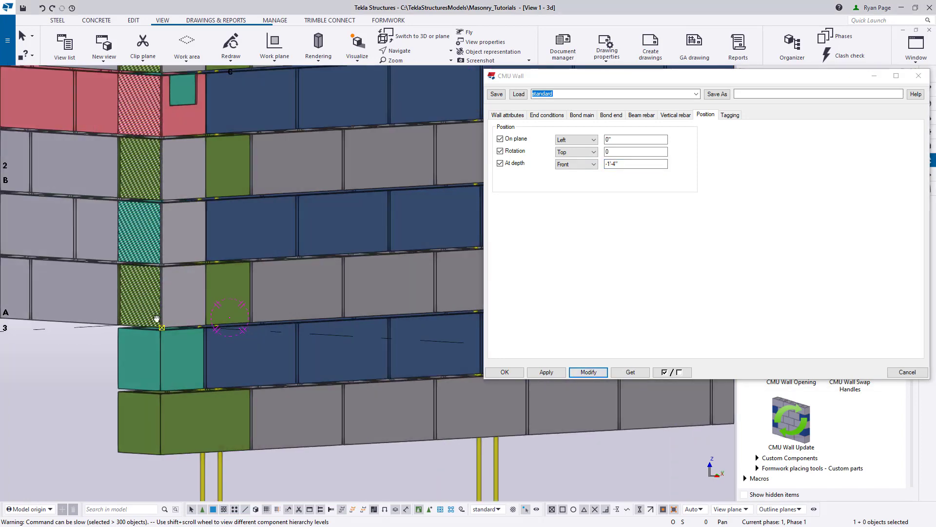
{"action": "scroll", "coordinate": [236, 320], "scroll_direction": "down", "scroll_amount": 5}
{"action": "scroll", "coordinate": [219, 325], "scroll_direction": "down", "scroll_amount": 6}
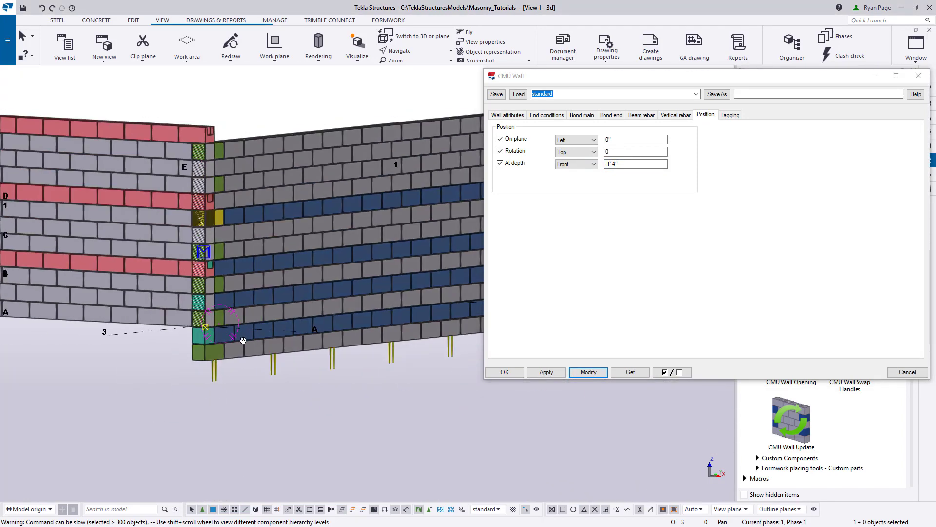
{"action": "middle_click_drag", "start_coordinate": [236, 329], "coordinate": [267, 329]}
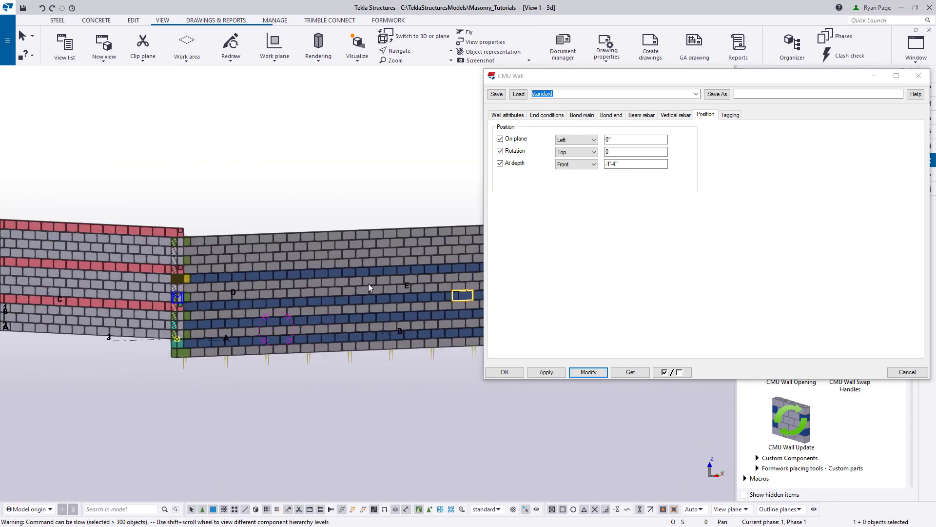
Reset the grid 3 wall's At depth offset to 0 and apply the change
{"action": "double_click", "coordinate": [634, 164]}
{"action": "type", "text": "0"}
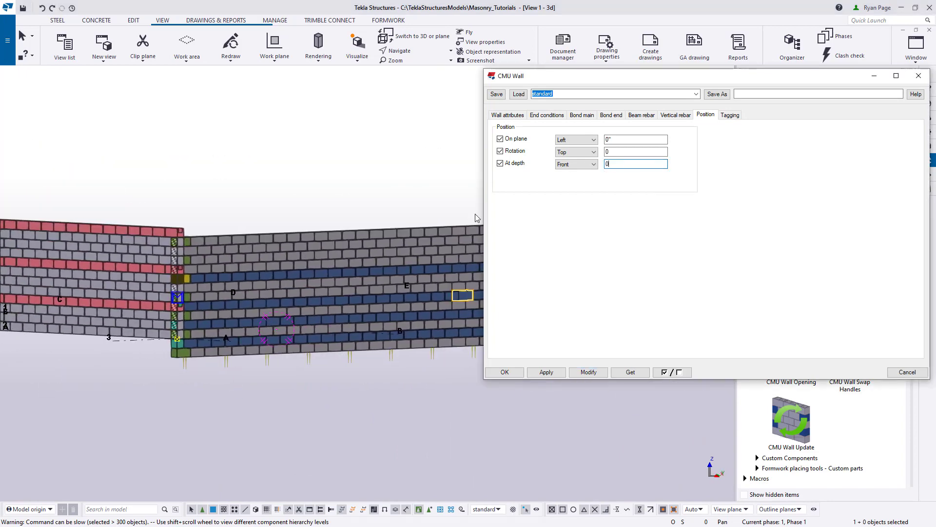
{"action": "left_click", "coordinate": [417, 324]}
{"action": "left_click", "coordinate": [588, 372]}
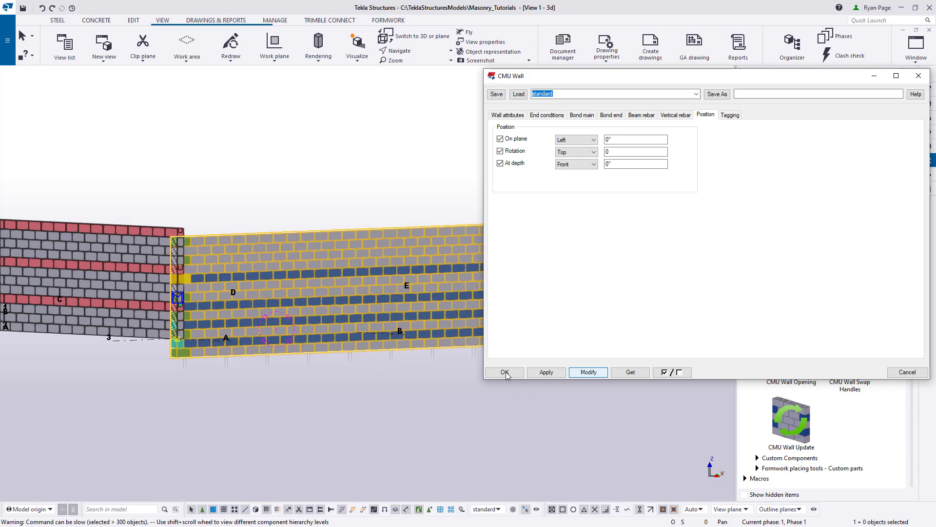
{"action": "scroll", "coordinate": [341, 273], "scroll_direction": "up", "scroll_amount": 2}
{"action": "type", "text": "0"}
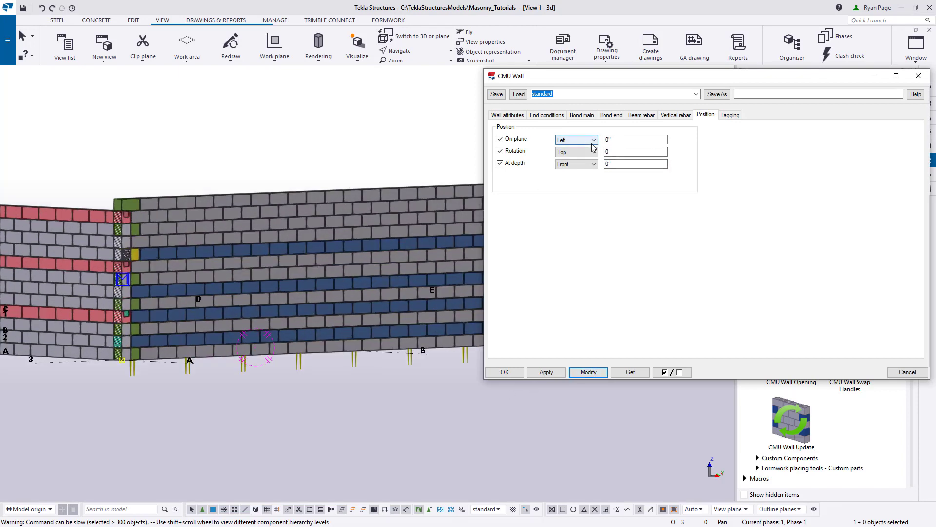
Display the saved view ELEVATION ON GRID 3 and close the views list
{"action": "middle_click_drag", "start_coordinate": [287, 276], "coordinate": [306, 283]}
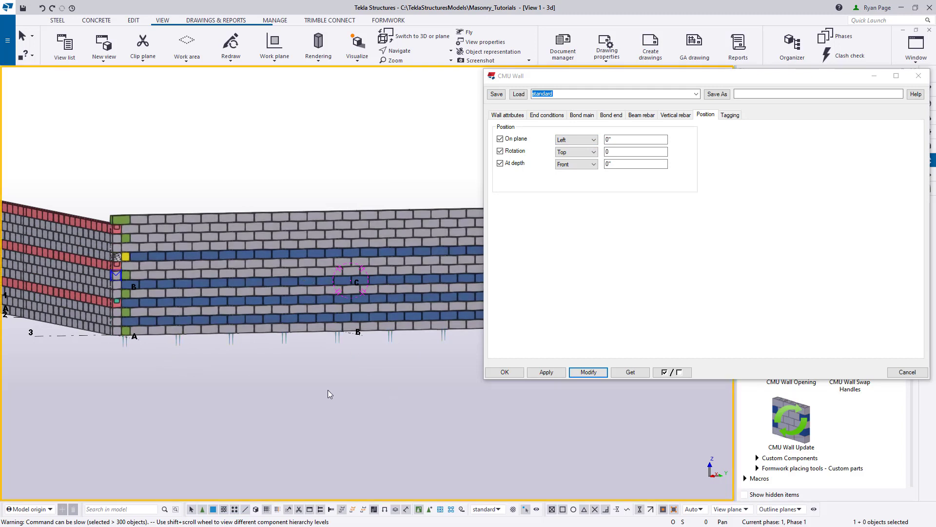
{"action": "middle_click_drag", "start_coordinate": [328, 390], "coordinate": [331, 385], "text": "ctrl"}
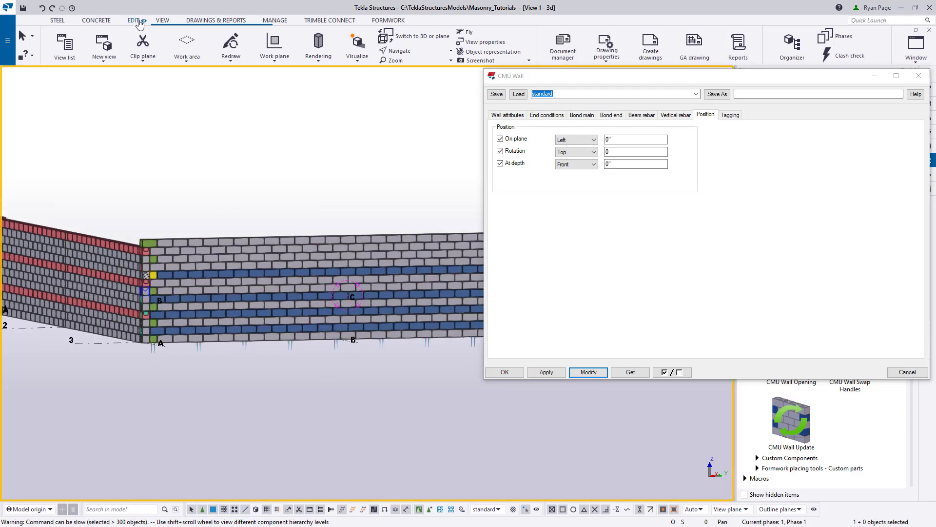
{"action": "left_click", "coordinate": [64, 47]}
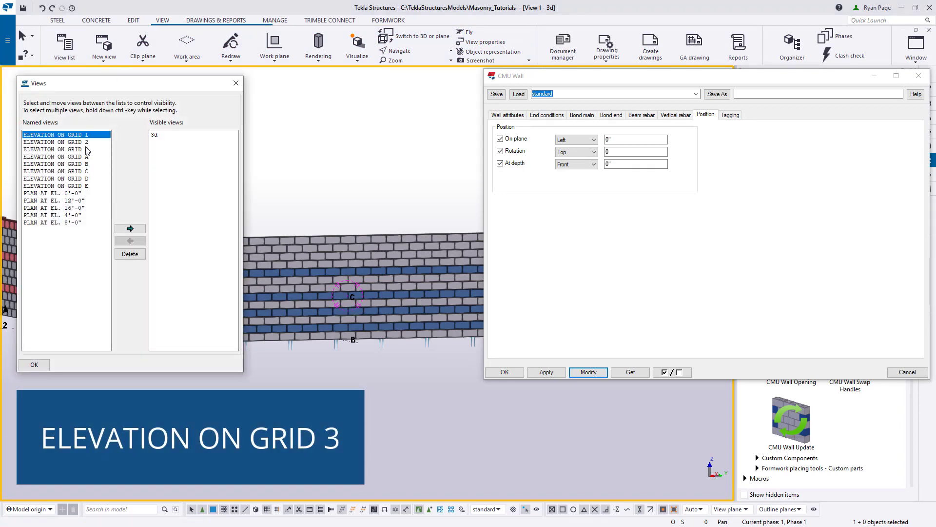
{"action": "left_click", "coordinate": [88, 149]}
{"action": "left_click", "coordinate": [130, 228]}
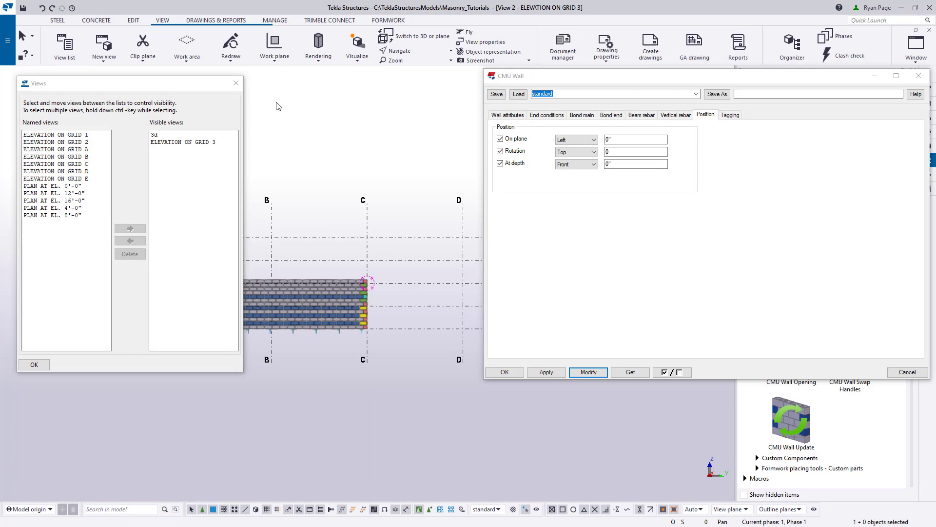
{"action": "left_click", "coordinate": [236, 83]}
{"action": "scroll", "coordinate": [264, 361], "scroll_direction": "down", "scroll_amount": 2}
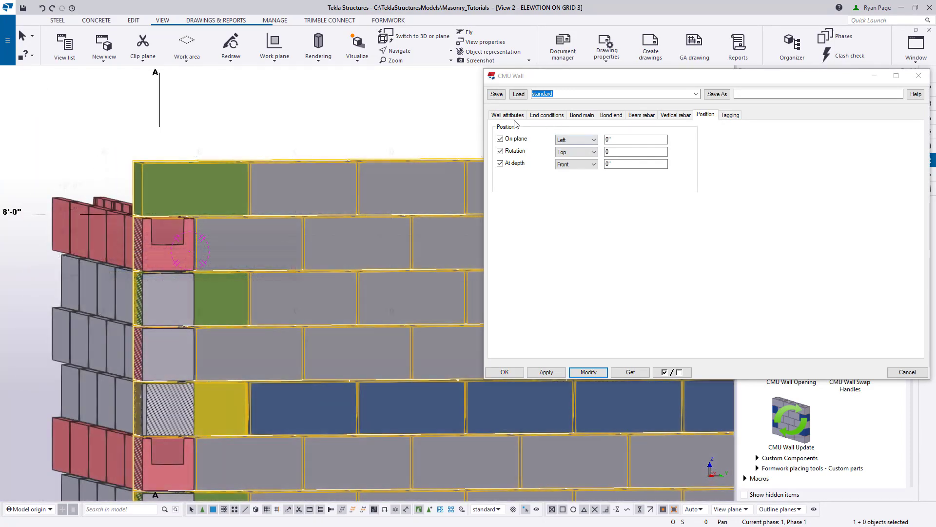
Set the grid 3 wall's overall height to 8'-0" in its wall attributes and apply the change
{"action": "left_click", "coordinate": [507, 115]}
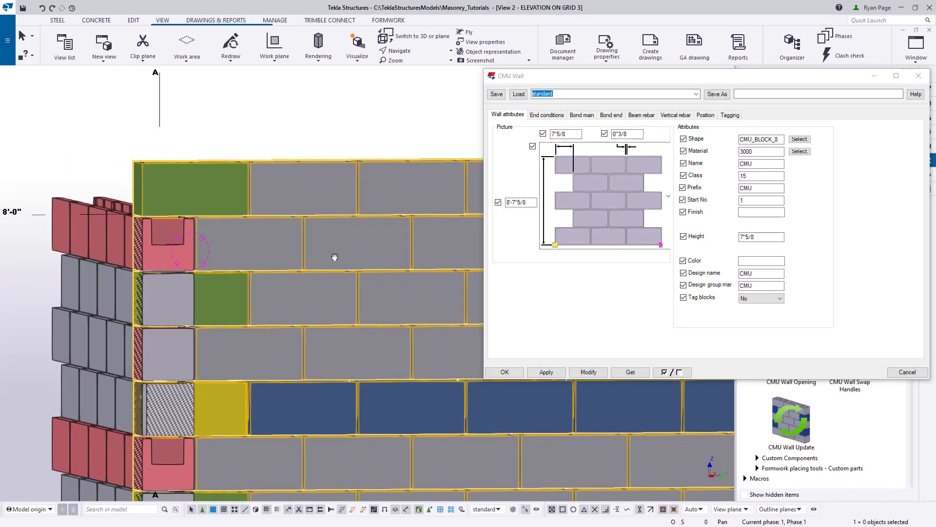
{"action": "scroll", "coordinate": [318, 232], "scroll_direction": "down", "scroll_amount": 5}
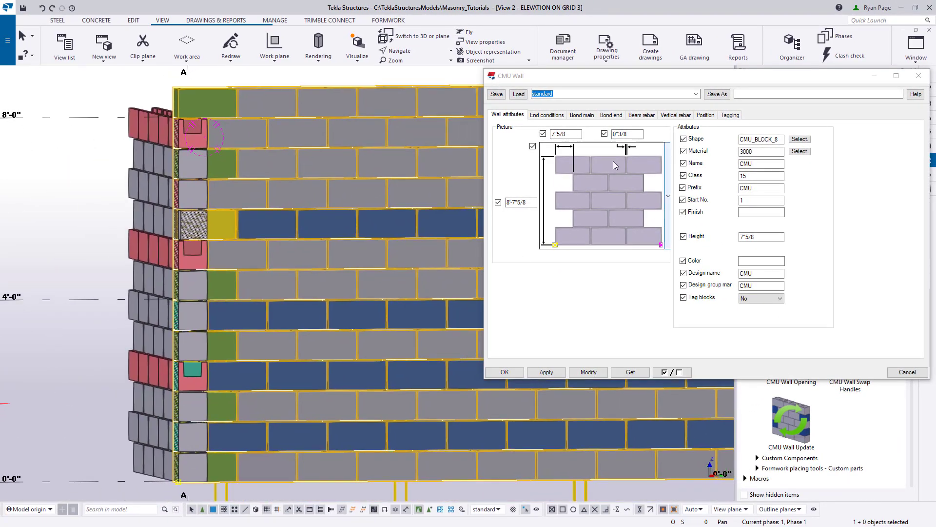
{"action": "left_click", "coordinate": [527, 204]}
{"action": "left_click_drag", "start_coordinate": [527, 204], "coordinate": [510, 204]}
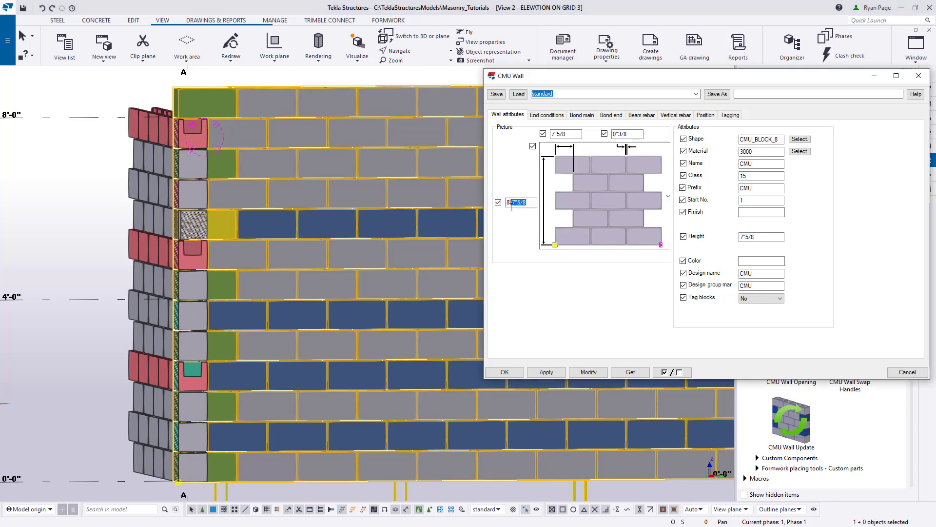
{"action": "type", "text": "'-0\""}
{"action": "left_click", "coordinate": [589, 372]}
{"action": "left_click", "coordinate": [222, 179]}
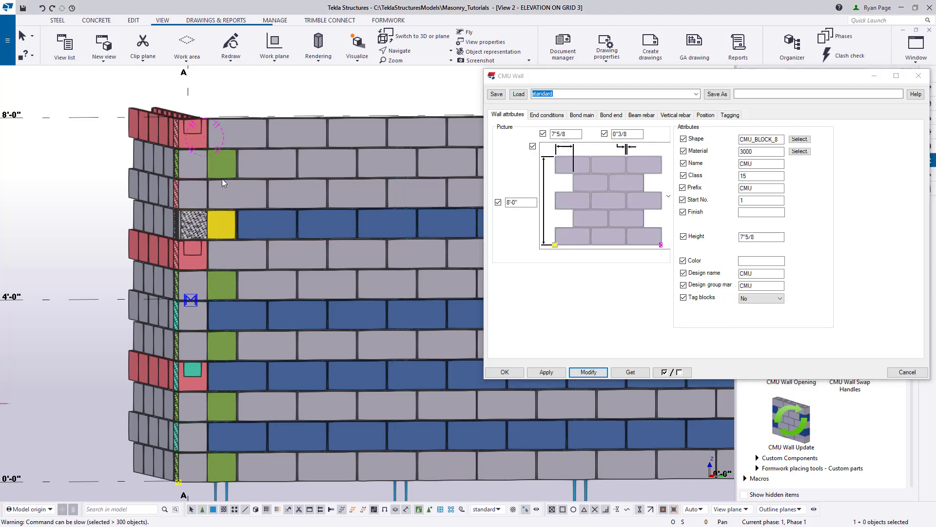
Switch the grid 3 wall's coursing to the pattern with an offset bottom course and apply it, viewing the end at grid C
{"action": "left_click_drag", "start_coordinate": [524, 202], "coordinate": [503, 205]}
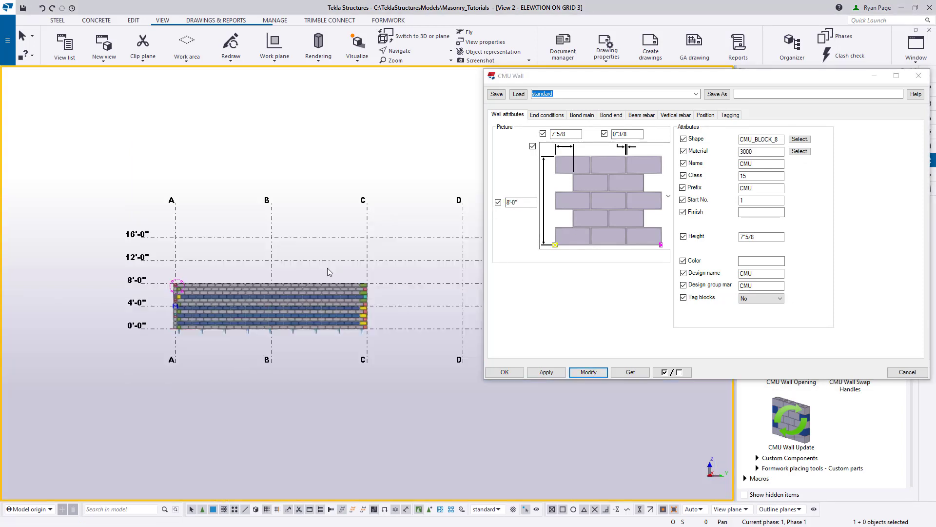
{"action": "scroll", "coordinate": [397, 324], "scroll_direction": "up", "scroll_amount": 3}
{"action": "scroll", "coordinate": [340, 294], "scroll_direction": "up", "scroll_amount": 3}
{"action": "scroll", "coordinate": [373, 259], "scroll_direction": "up", "scroll_amount": 1}
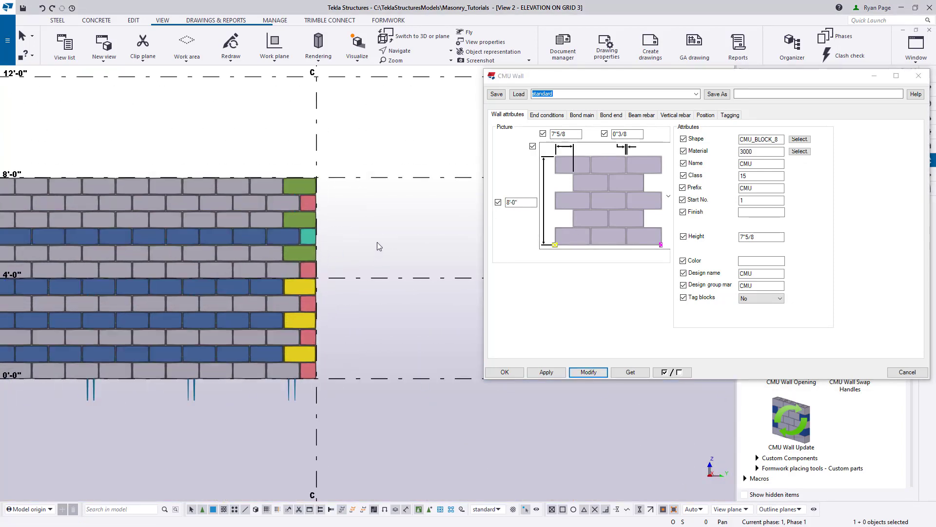
{"action": "left_click", "coordinate": [253, 220]}
{"action": "left_click", "coordinate": [632, 213]}
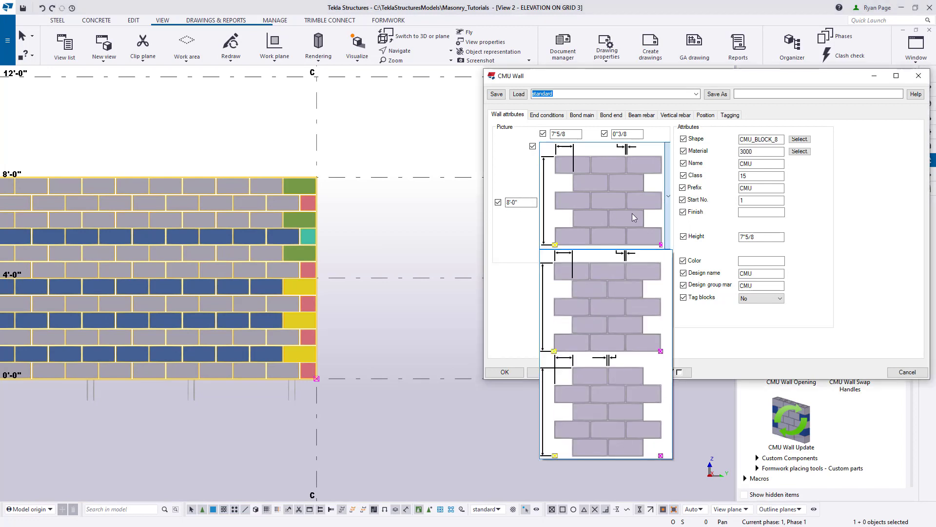
{"action": "left_click", "coordinate": [595, 400]}
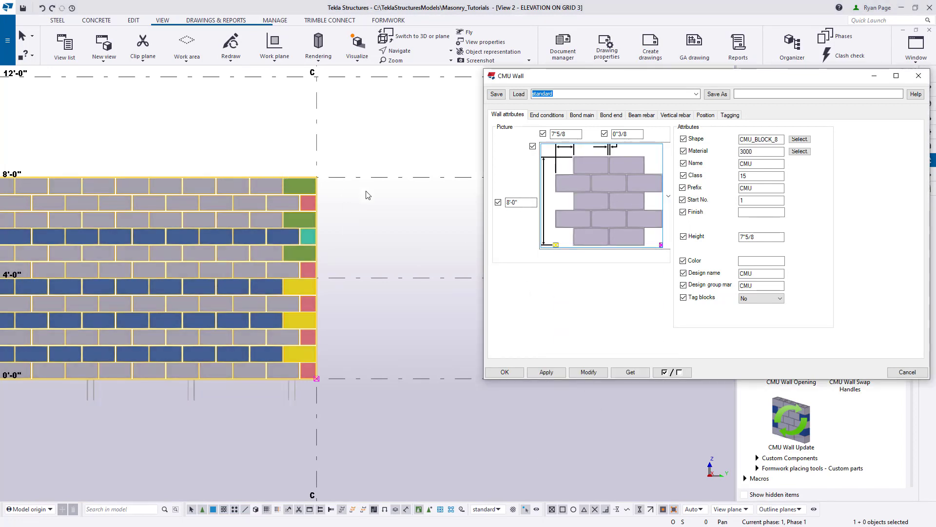
{"action": "left_click", "coordinate": [595, 374]}
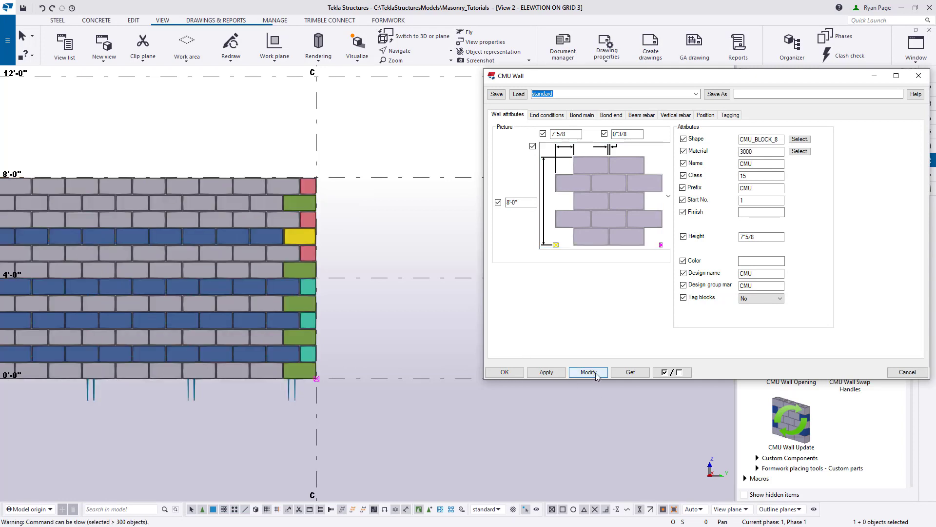
Restore the coursing pattern whose bottom course starts with a full block at the wall's start point
{"action": "left_click", "coordinate": [615, 209]}
{"action": "left_click", "coordinate": [597, 272]}
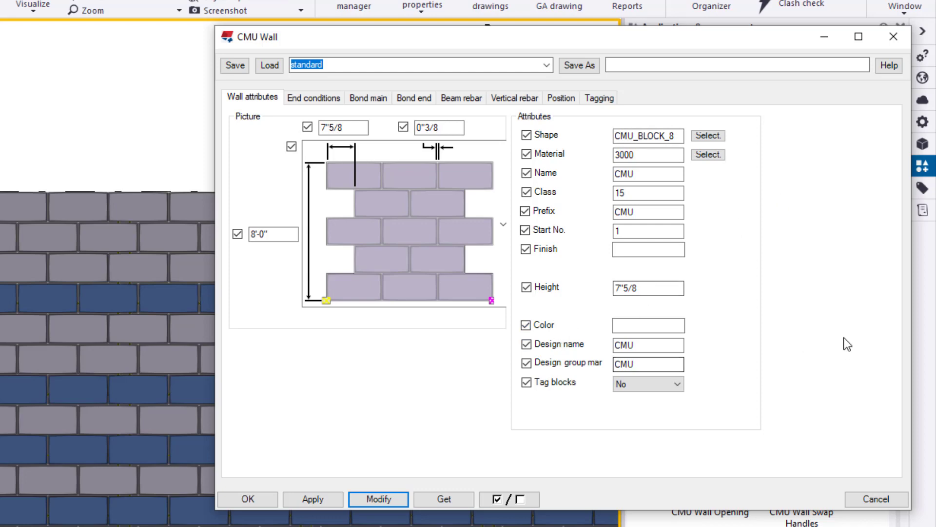
Set the wall blocks to shape CMU-8x8x16, material C60, name Regular, prefix MB, design name REG and tag blocks Yes, and apply
{"action": "left_click", "coordinate": [80, 265]}
{"action": "left_click", "coordinate": [707, 136]}
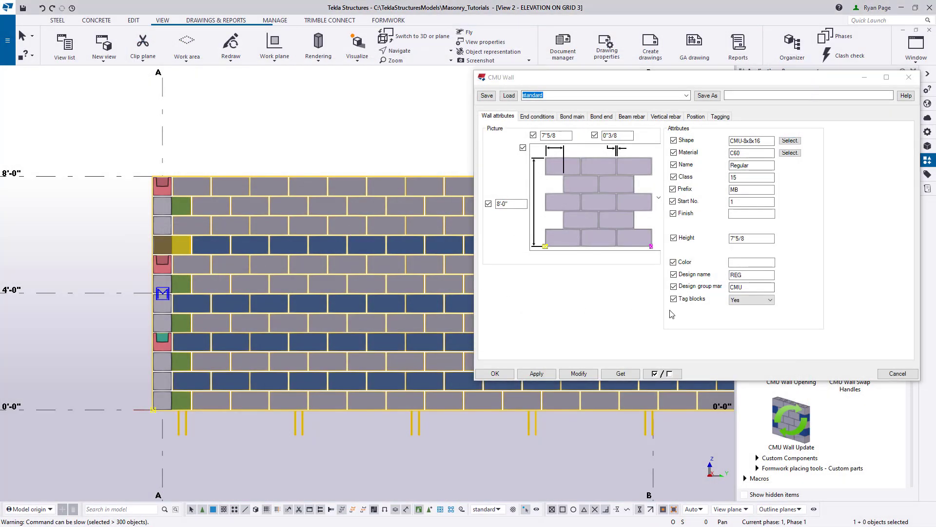
{"action": "left_click", "coordinate": [578, 374]}
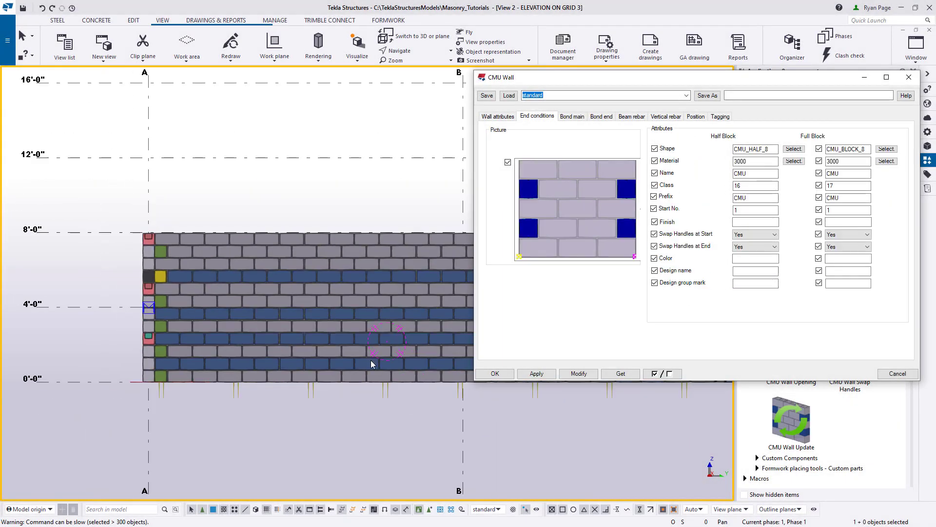
Change the wall's end conditions to the pattern without half blocks at either end and apply it
{"action": "middle_click_drag", "start_coordinate": [372, 363], "coordinate": [337, 273]}
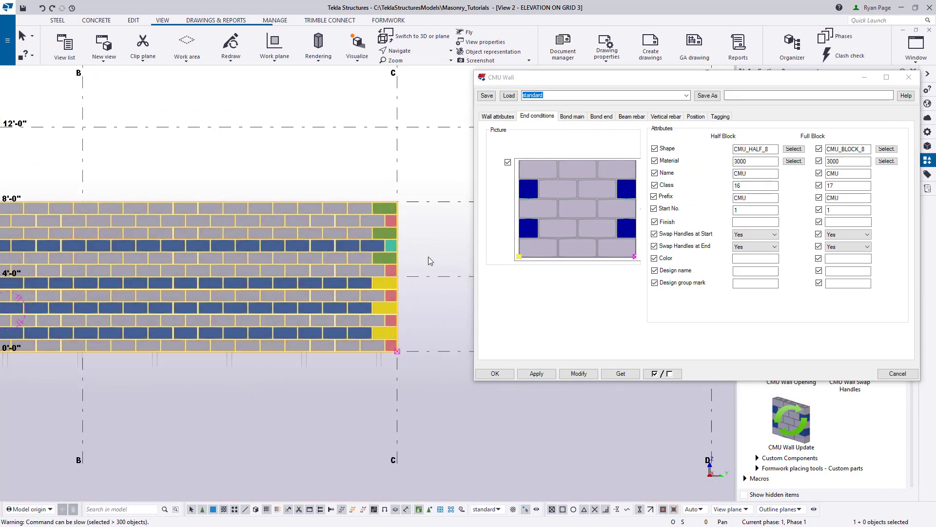
{"action": "scroll", "coordinate": [428, 257], "scroll_direction": "up", "scroll_amount": 3}
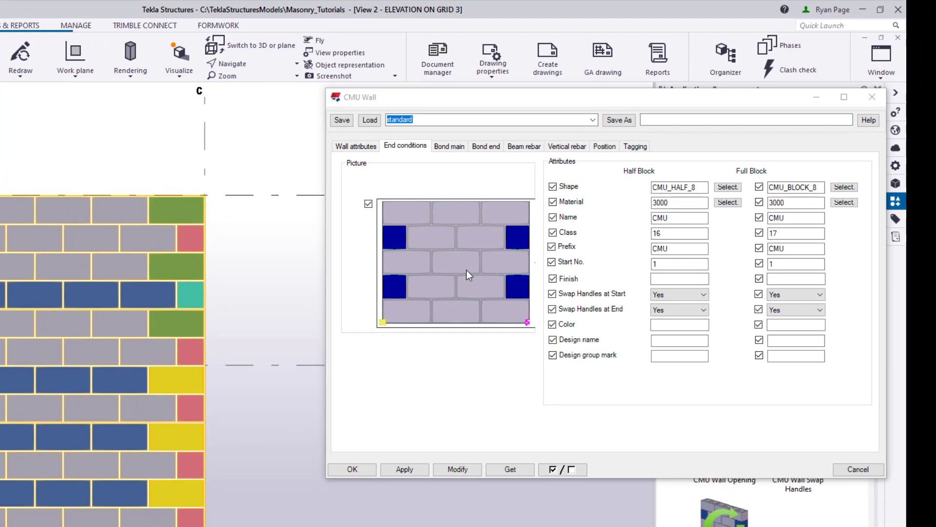
{"action": "left_click", "coordinate": [452, 207]}
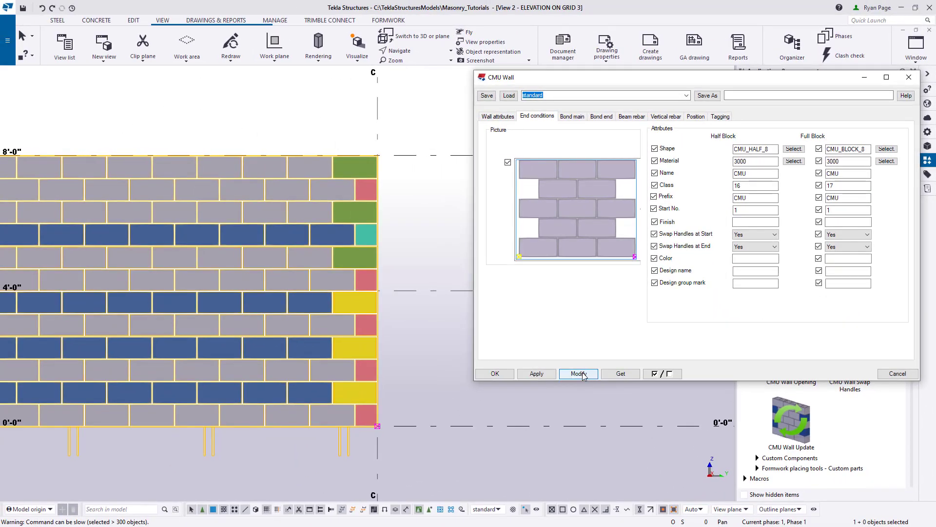
{"action": "left_click", "coordinate": [579, 373]}
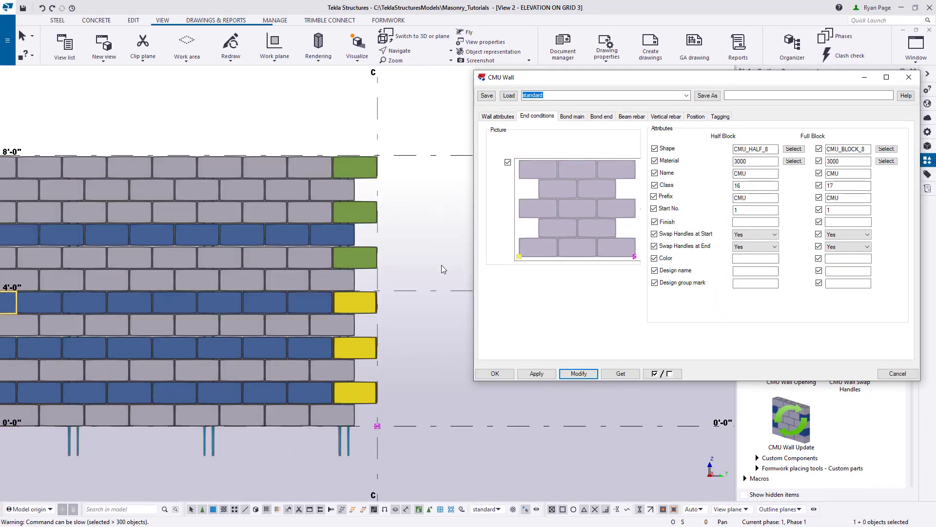
Completely hide the grid 3 wall at the grid A corner to expose the adjoining wall's end blocks
{"action": "scroll", "coordinate": [441, 265], "scroll_direction": "down", "scroll_amount": 2}
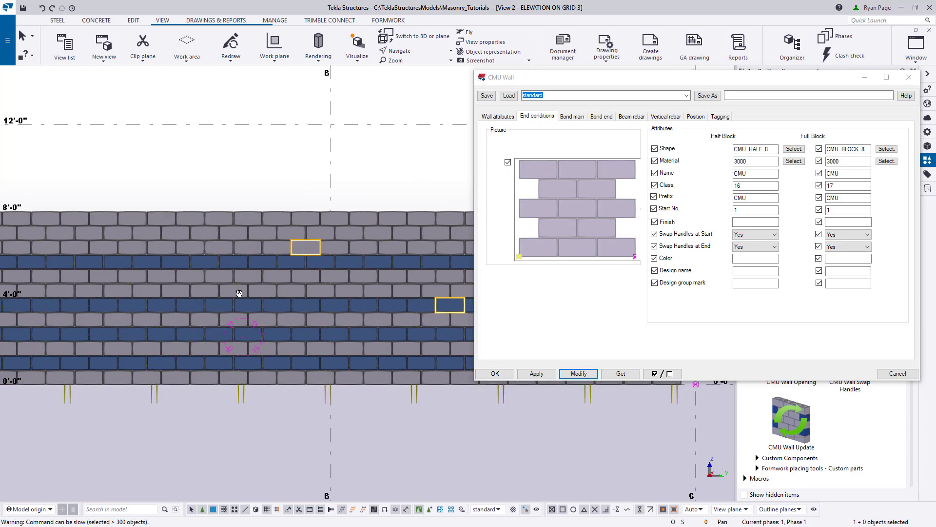
{"action": "scroll", "coordinate": [234, 263], "scroll_direction": "up", "scroll_amount": 4}
{"action": "middle_click_drag", "start_coordinate": [267, 273], "coordinate": [382, 273], "text": "ctrl"}
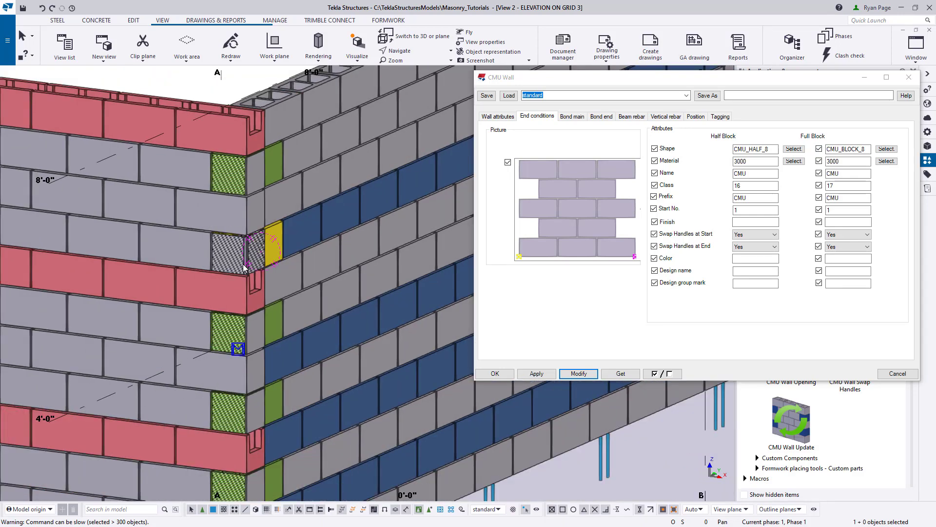
{"action": "middle_click_drag", "start_coordinate": [261, 258], "coordinate": [205, 195]}
{"action": "left_click", "coordinate": [204, 194]}
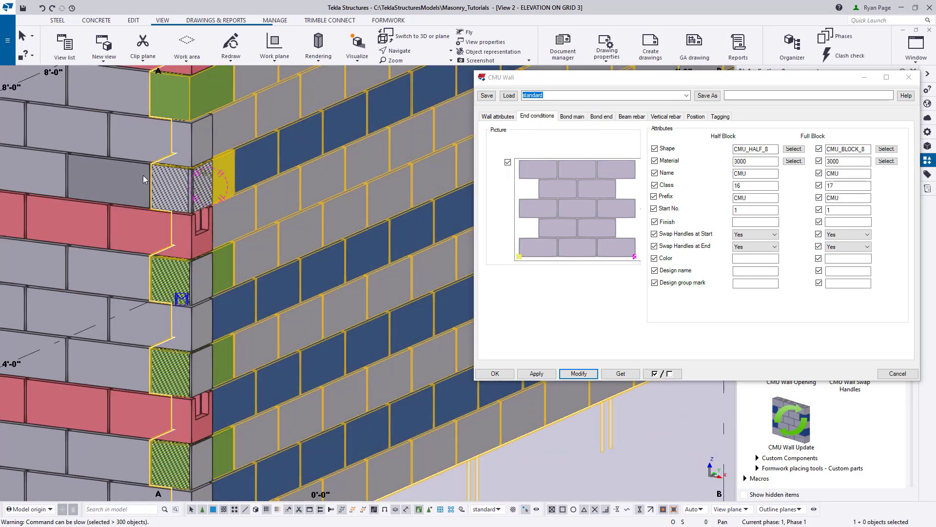
{"action": "right_click", "coordinate": [254, 170], "text": "shift"}
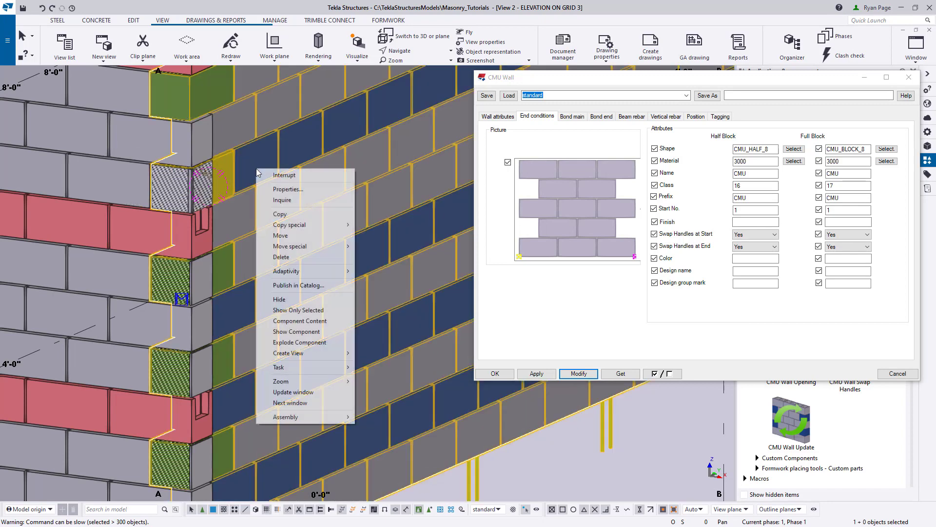
{"action": "left_click", "coordinate": [301, 303]}
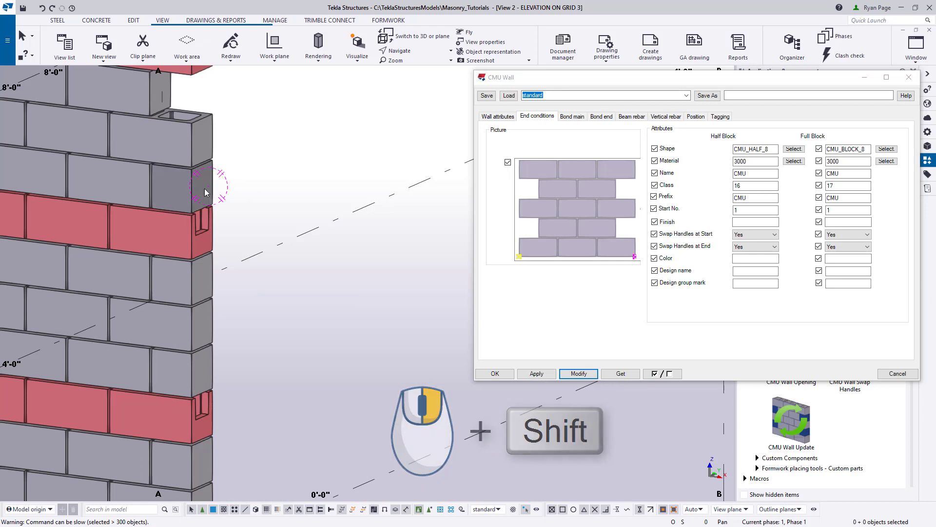
Delete the five end half blocks of the adjoining wall at the grid A corner
{"action": "left_click", "coordinate": [201, 299], "text": "shift"}
{"action": "left_click", "coordinate": [210, 373], "text": "shift"}
{"action": "middle_click_drag", "start_coordinate": [279, 403], "coordinate": [294, 214]}
{"action": "left_click", "coordinate": [214, 279], "text": "shift"}
{"action": "left_click", "coordinate": [209, 384], "text": "shift"}
{"action": "right_click", "coordinate": [309, 235]}
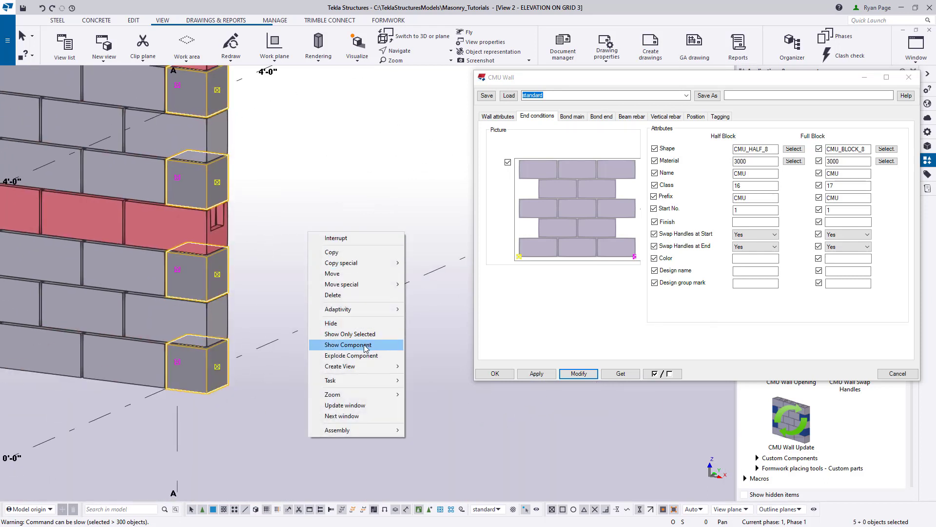
{"action": "left_click", "coordinate": [360, 296]}
{"action": "scroll", "coordinate": [297, 273], "scroll_direction": "down", "scroll_amount": 4}
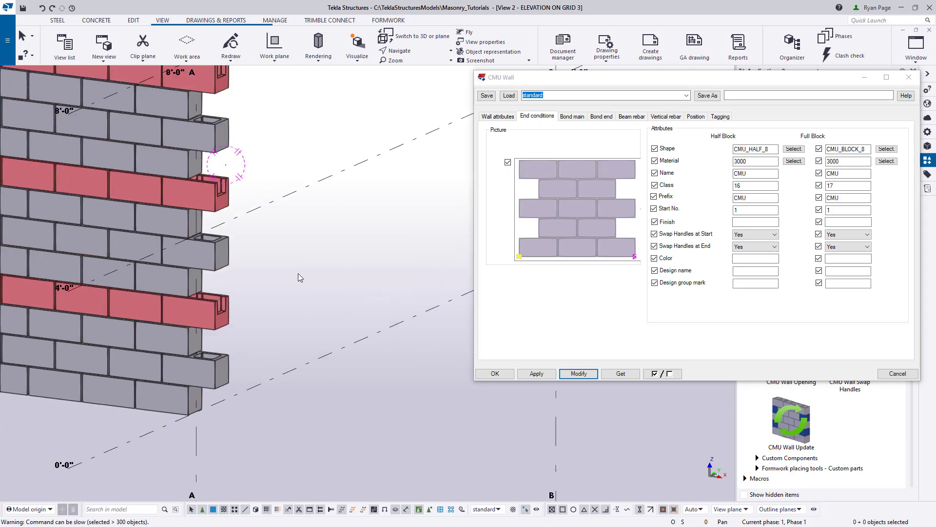
Redraw the view to bring back the hidden wall and inspect the interlocking blocks at the grid A corner
{"action": "right_click", "coordinate": [293, 185]}
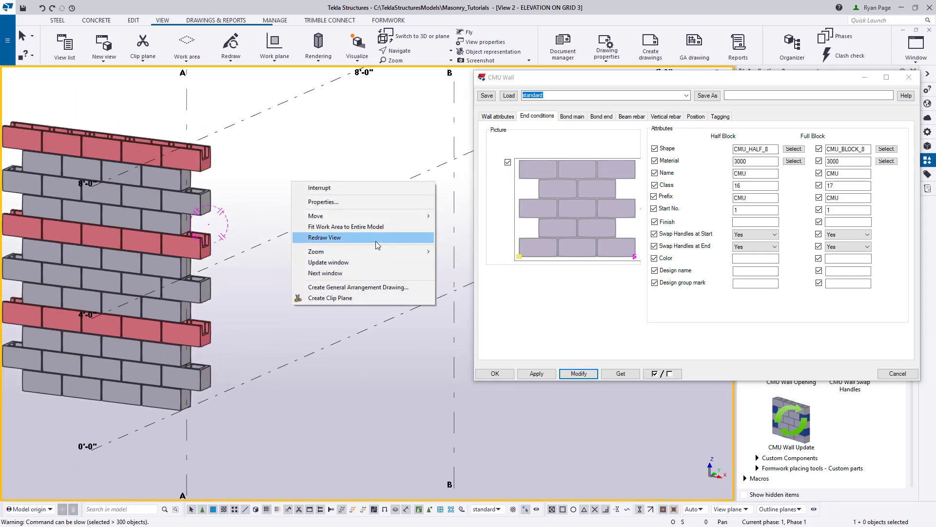
{"action": "left_click", "coordinate": [376, 241]}
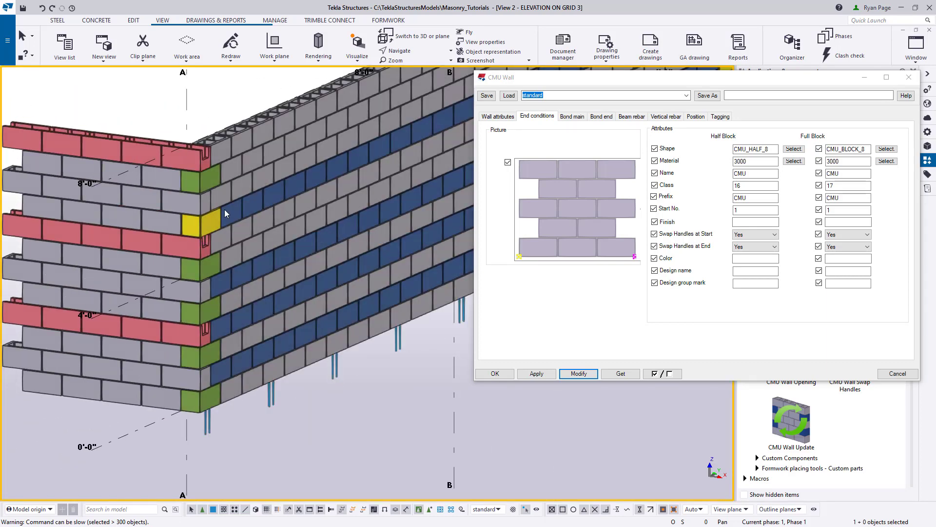
{"action": "scroll", "coordinate": [235, 146], "scroll_direction": "up", "scroll_amount": 3}
{"action": "scroll", "coordinate": [253, 221], "scroll_direction": "down", "scroll_amount": 2}
{"action": "mouse_move", "coordinate": [303, 238]}
{"action": "middle_mouse_down", "text": "ctrl"}
{"action": "mouse_move", "coordinate": [156, 239]}
{"action": "mouse_move", "coordinate": [231, 248]}
{"action": "middle_mouse_up", "text": "ctrl"}
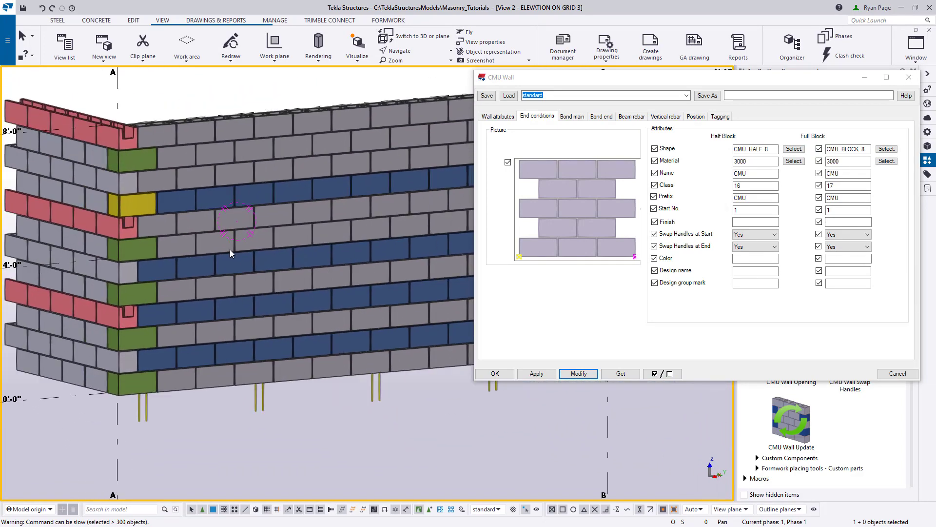
Set the grid 3 wall's end conditions to half blocks only at its grid C end and apply the change
{"action": "middle_click_drag", "start_coordinate": [317, 267], "coordinate": [343, 258]}
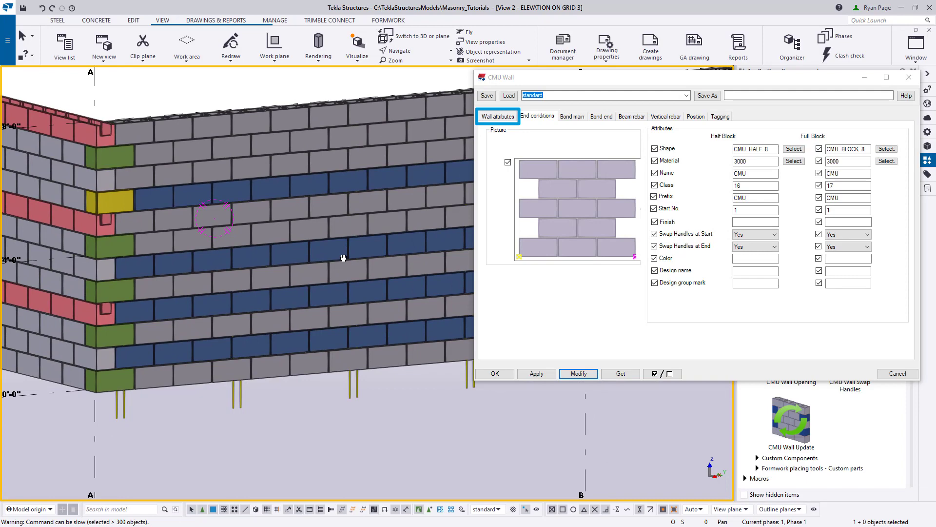
{"action": "scroll", "coordinate": [311, 281], "scroll_direction": "down", "scroll_amount": 2}
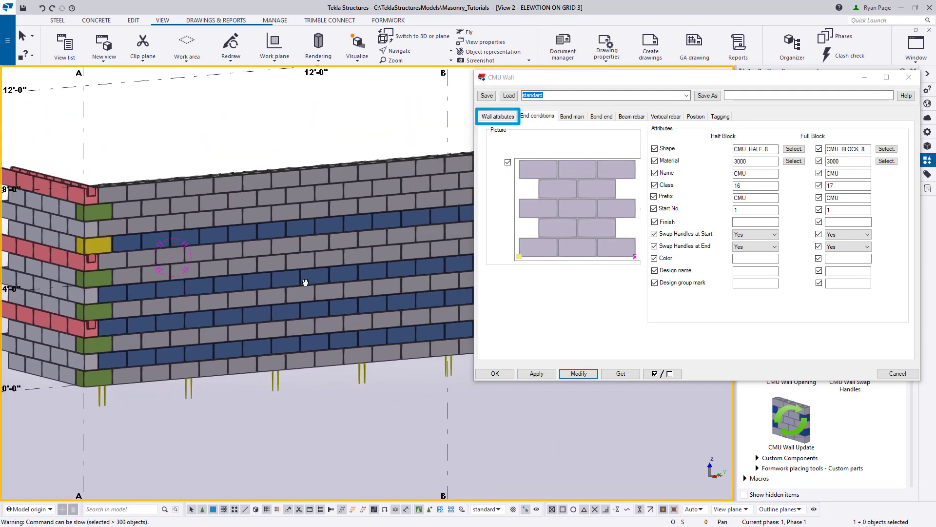
{"action": "middle_click_drag", "start_coordinate": [305, 282], "coordinate": [225, 241]}
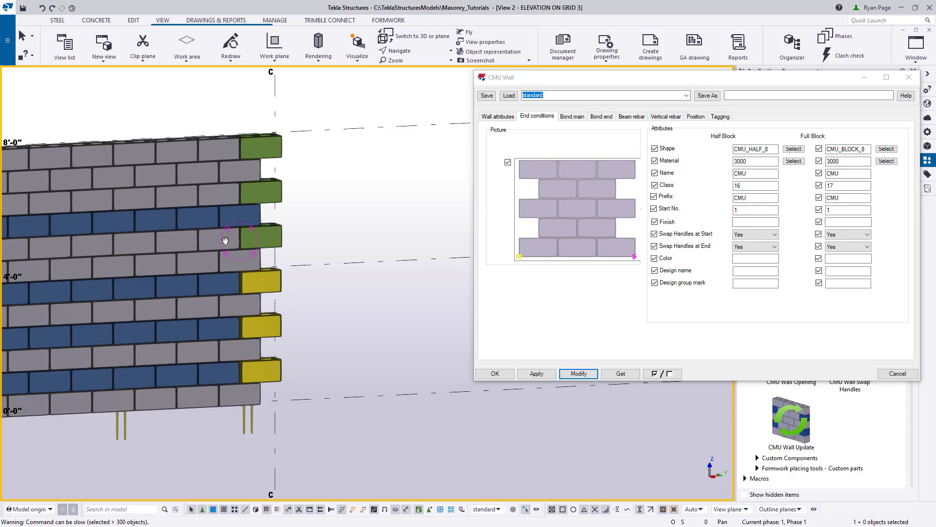
{"action": "left_click", "coordinate": [260, 242]}
{"action": "left_click", "coordinate": [589, 221]}
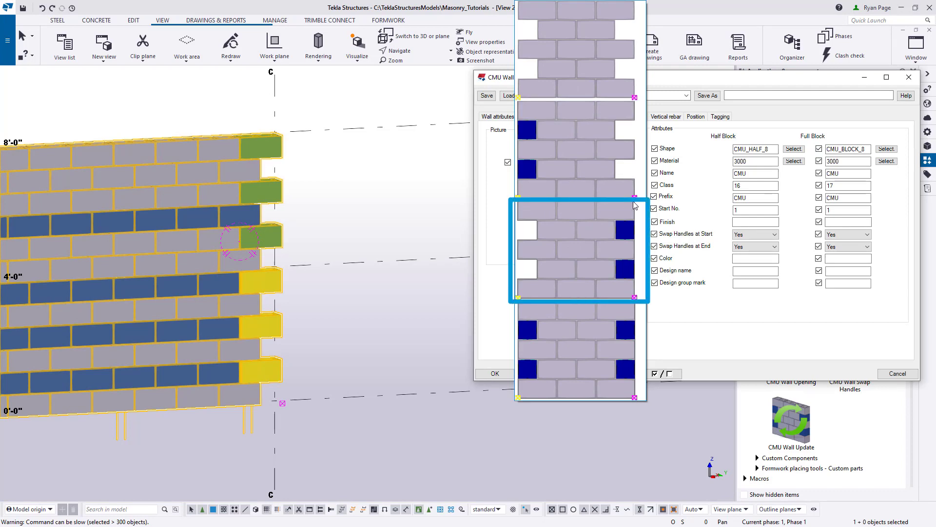
{"action": "left_click", "coordinate": [575, 259]}
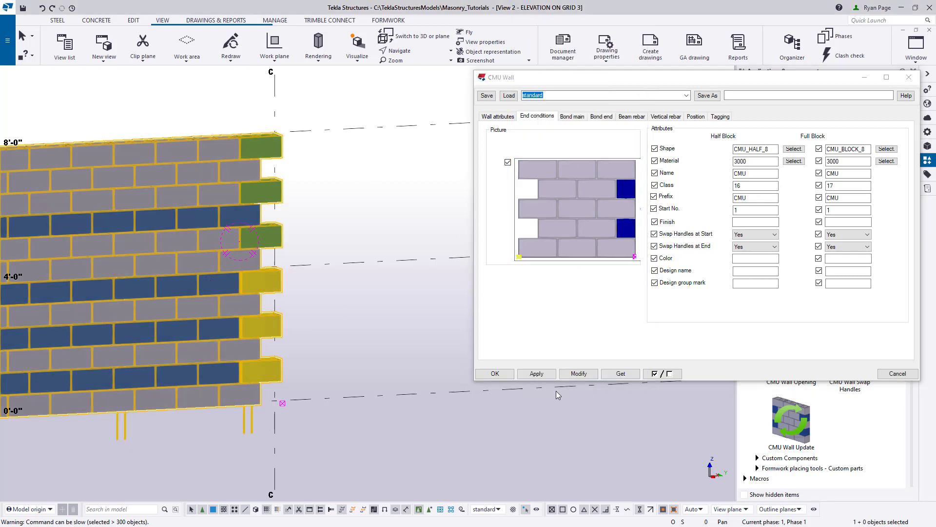
{"action": "left_click", "coordinate": [579, 373]}
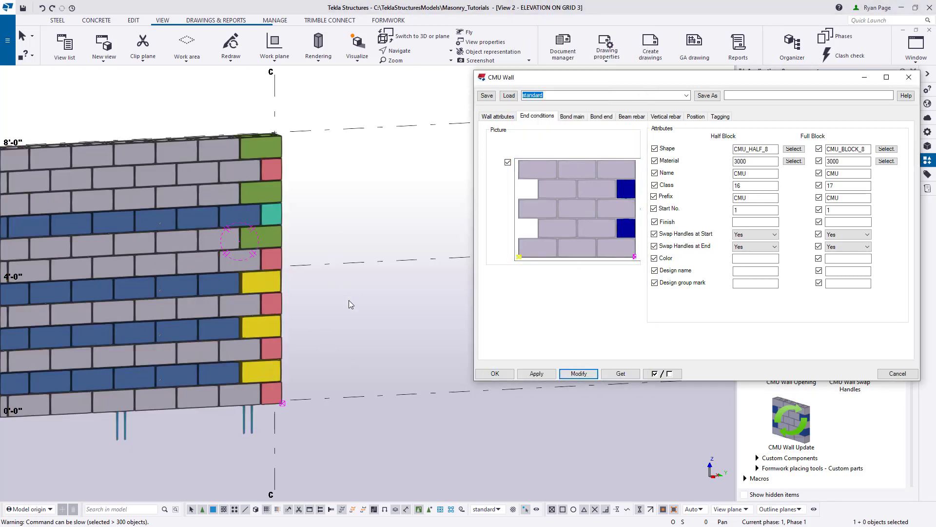
Set the end half blocks to CMU-8x8x8, C60, Half, MB, H, CMU and the full blocks to CMU-8x8x16, Regular, MB, REG, CMU, and apply
{"action": "scroll", "coordinate": [293, 312], "scroll_direction": "down", "scroll_amount": 4}
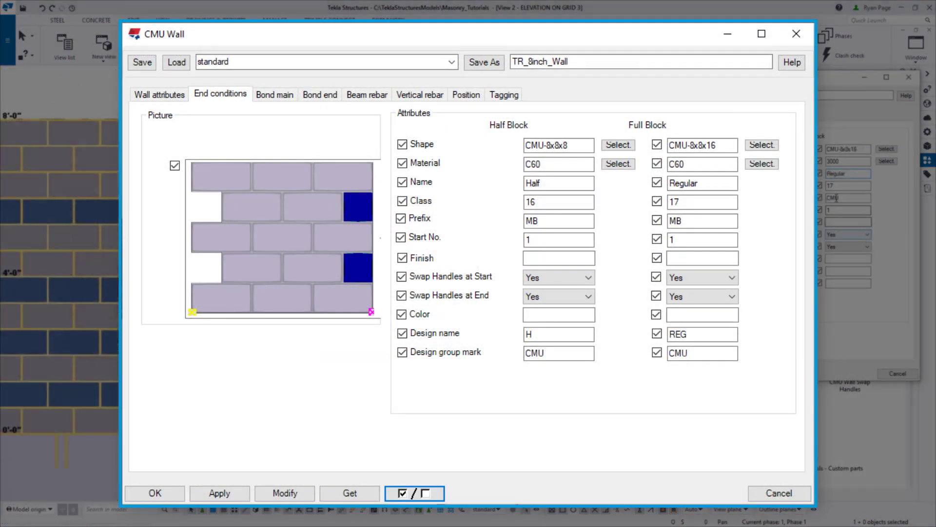
{"action": "double_click", "coordinate": [843, 199]}
{"action": "type", "text": "MB"}
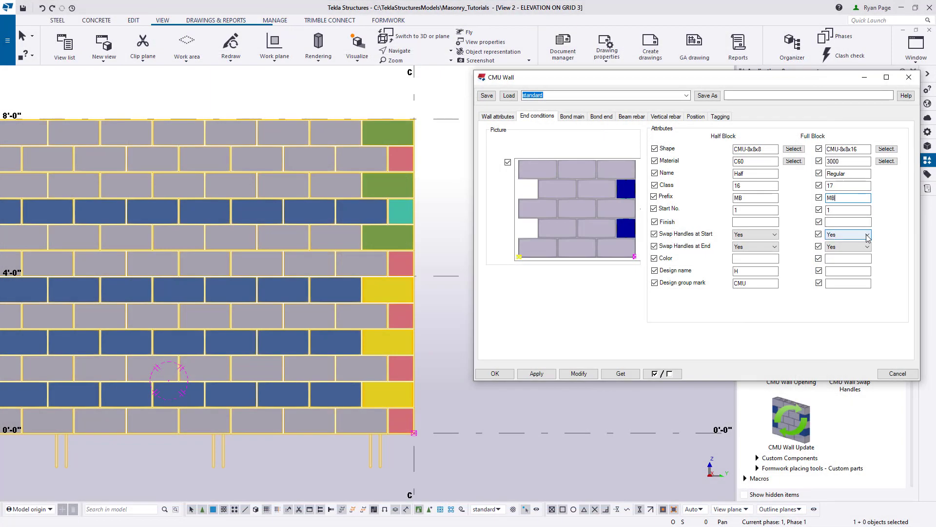
{"action": "left_click", "coordinate": [834, 271]}
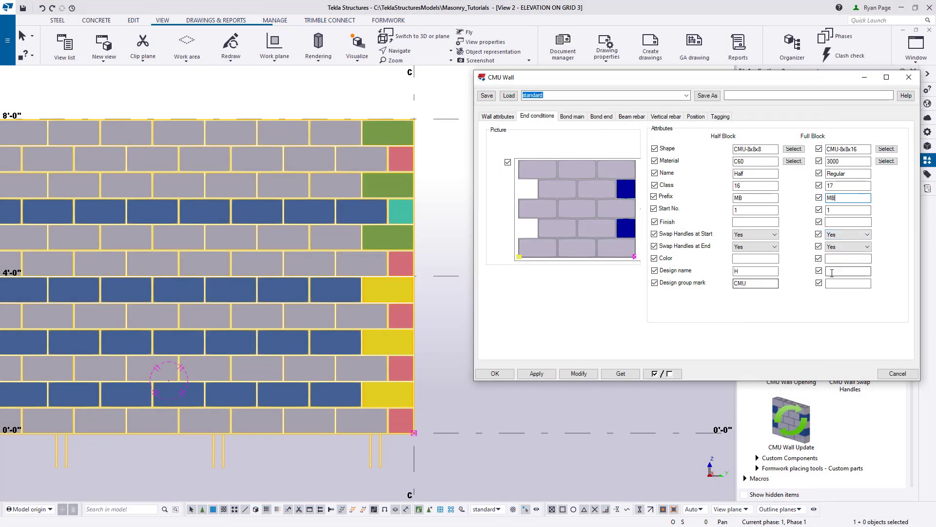
{"action": "type", "text": "RE"}
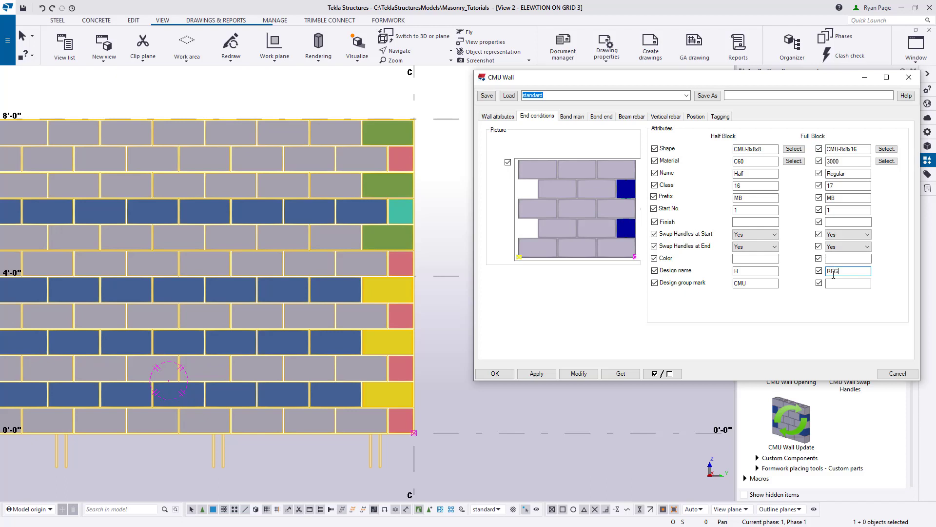
{"action": "type", "text": "G"}
{"action": "left_click", "coordinate": [836, 282]}
{"action": "type", "text": "CMU"}
{"action": "left_click", "coordinate": [363, 294]}
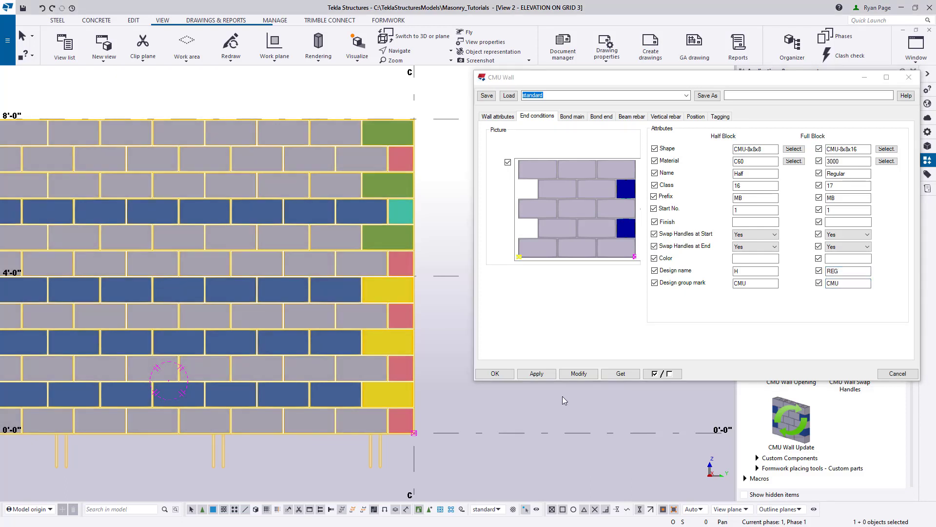
{"action": "left_click", "coordinate": [588, 377]}
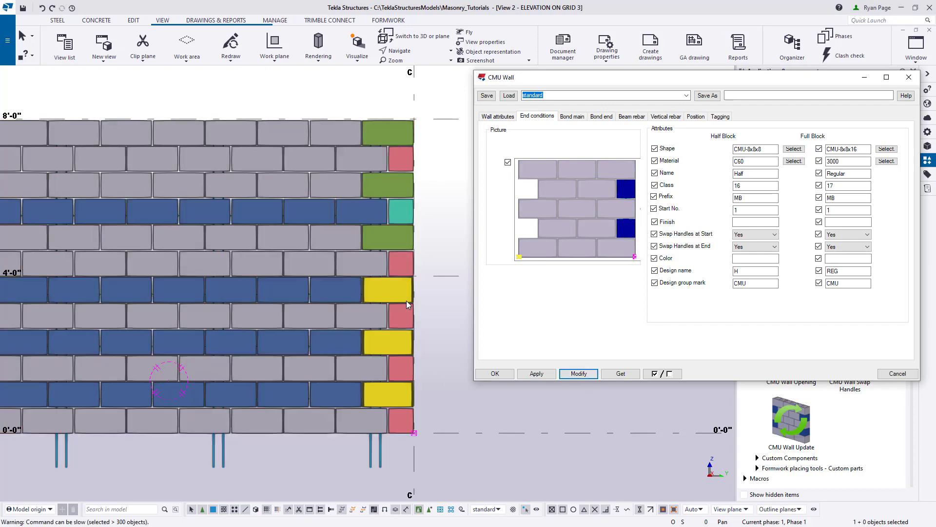
{"action": "scroll", "coordinate": [406, 300], "scroll_direction": "up", "scroll_amount": 8}
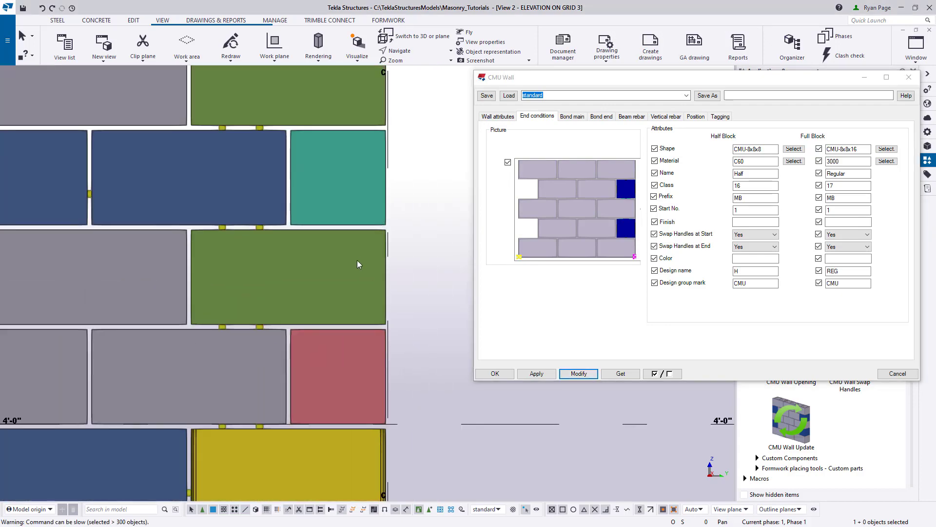
Set the main bond beam rows to 4, 8, 12, 16, 20 and the blocks to CMU-8x8x16-BB, C60, Bond, class 16, MB, BB, CMU, and apply
{"action": "scroll", "coordinate": [359, 265], "scroll_direction": "down", "scroll_amount": 8}
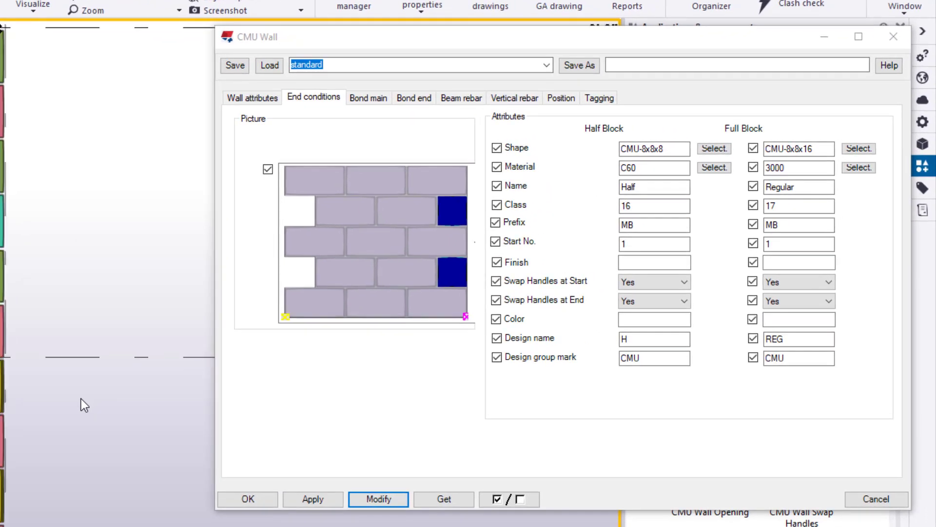
{"action": "left_click", "coordinate": [375, 99]}
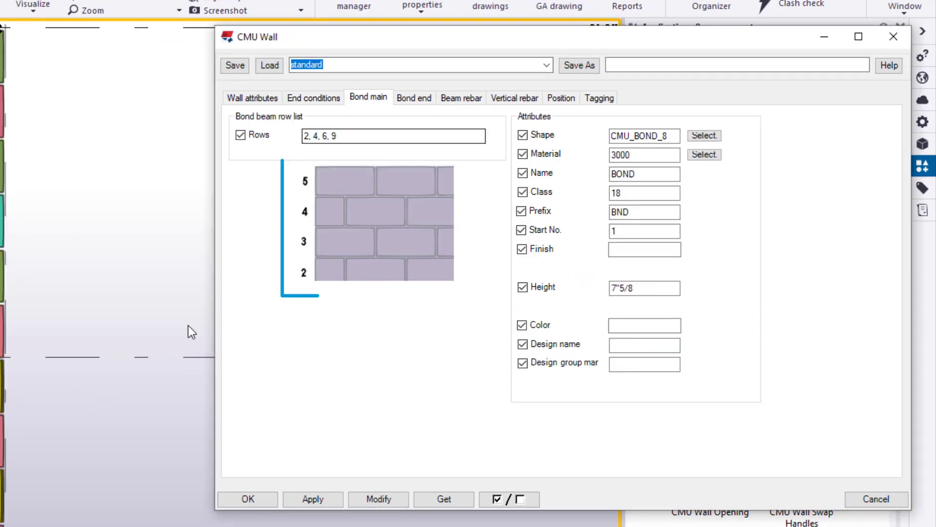
{"action": "scroll", "coordinate": [145, 322], "scroll_direction": "down", "scroll_amount": 5}
{"action": "middle_click_drag", "start_coordinate": [144, 321], "coordinate": [265, 314]}
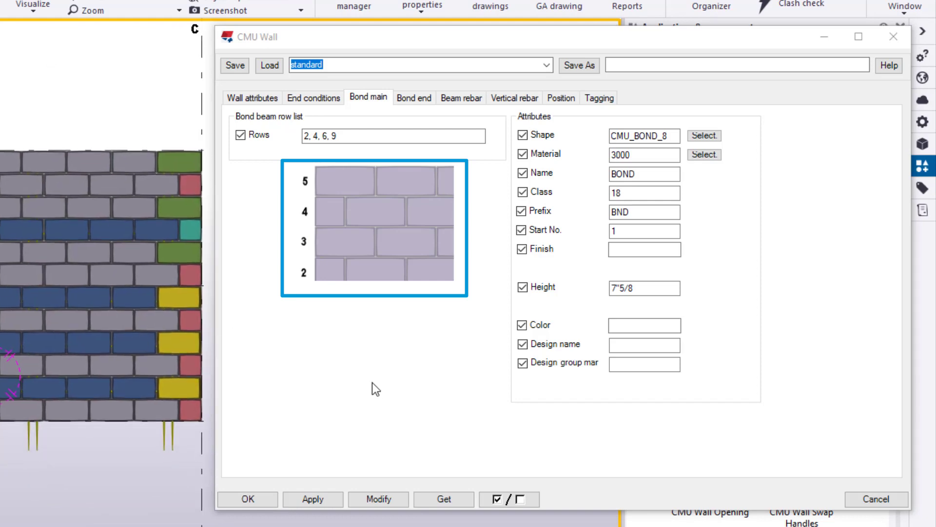
{"action": "left_click", "coordinate": [374, 389]}
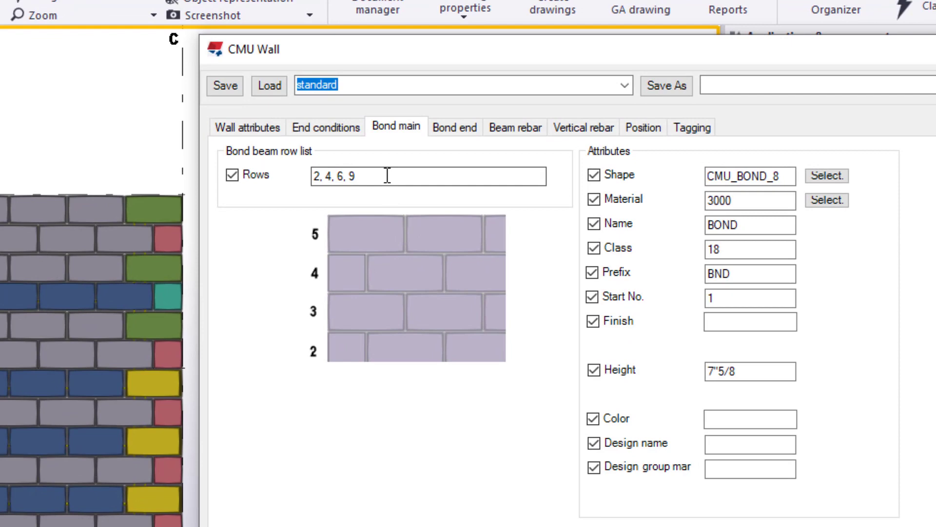
{"action": "left_click_drag", "start_coordinate": [388, 176], "coordinate": [293, 168]}
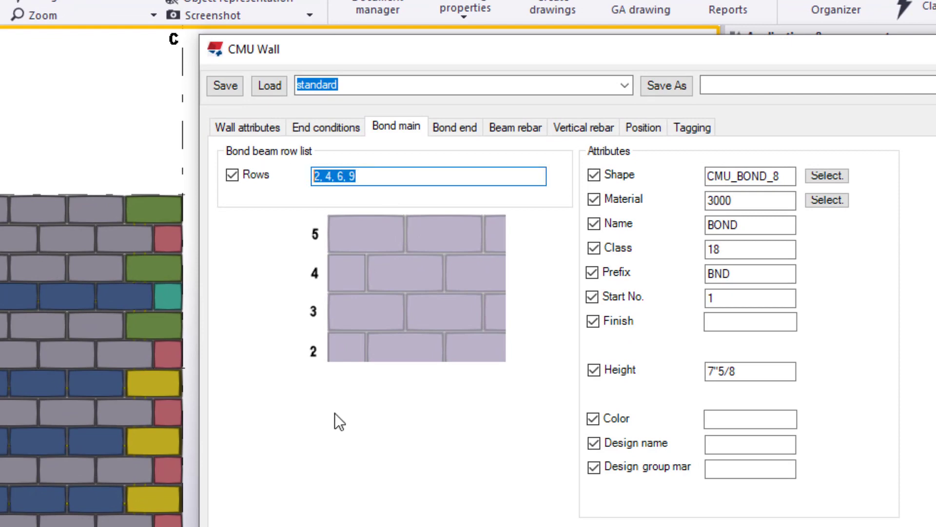
{"action": "type", "text": "4,"}
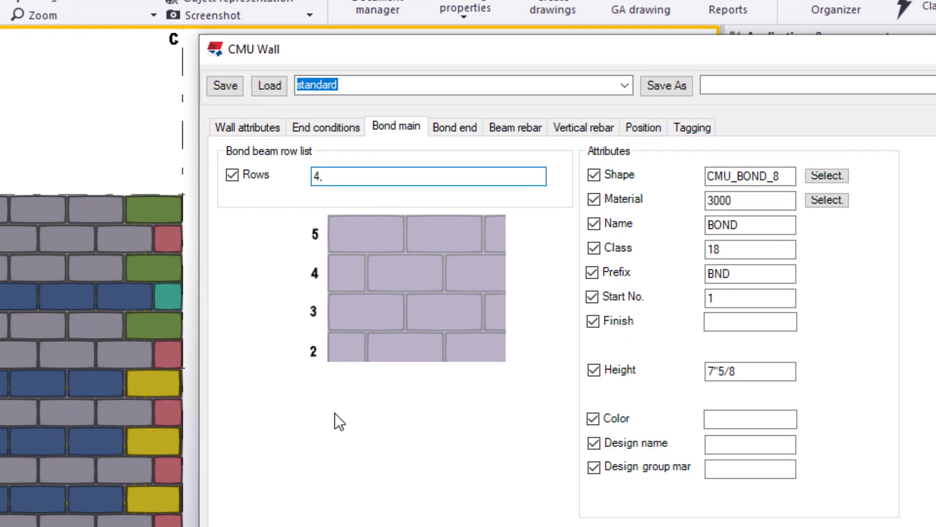
{"action": "type", "text": " 8, 12, 16, 20,"}
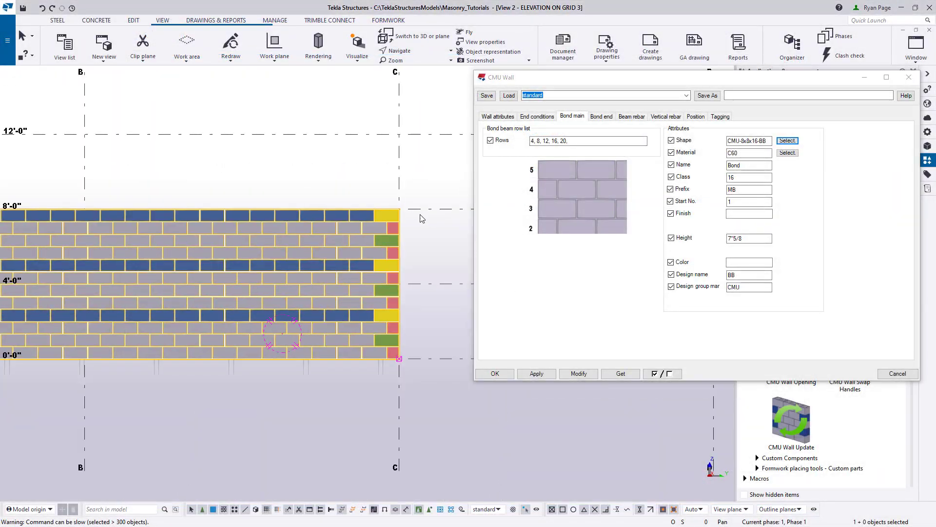
{"action": "scroll", "coordinate": [403, 257], "scroll_direction": "up", "scroll_amount": 3}
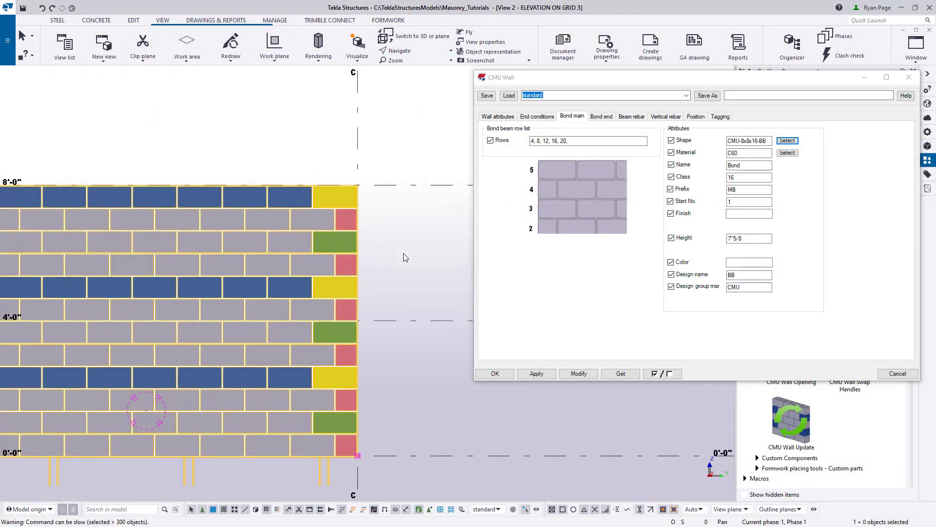
{"action": "left_click", "coordinate": [594, 379]}
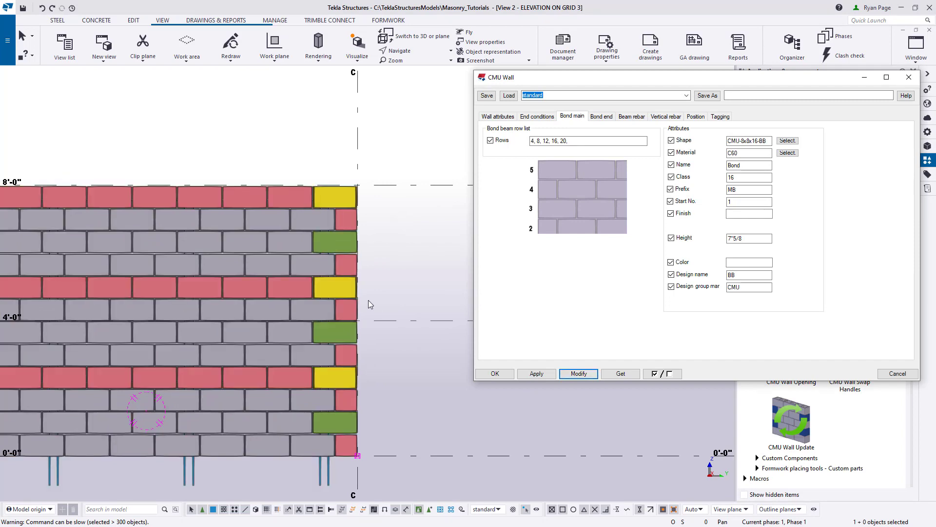
Examine the wall's bond beam rows and their end blocks at grid C in elevation and 3D
{"action": "scroll", "coordinate": [344, 204], "scroll_direction": "up", "scroll_amount": 3}
{"action": "scroll", "coordinate": [345, 202], "scroll_direction": "up", "scroll_amount": 4}
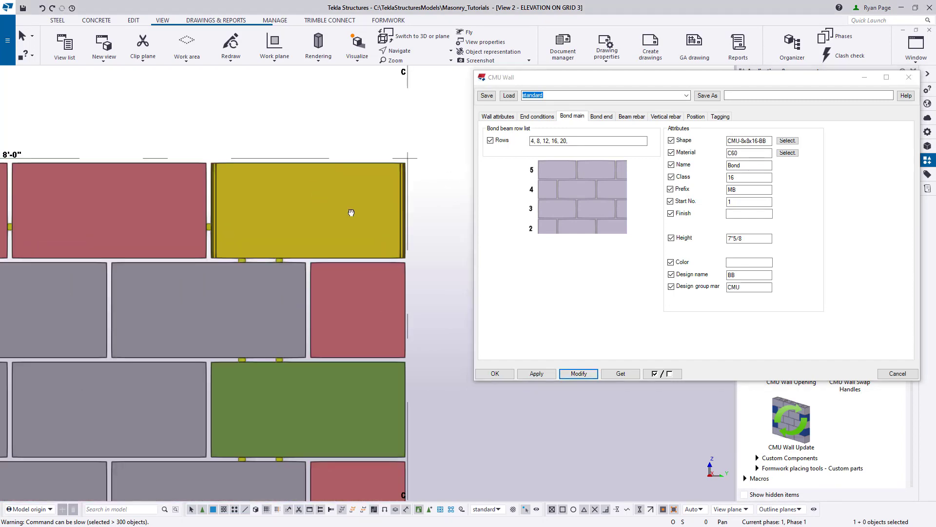
{"action": "mouse_move", "coordinate": [358, 211]}
{"action": "middle_mouse_down", "text": "ctrl"}
{"action": "mouse_move", "coordinate": [273, 263]}
{"action": "mouse_move", "coordinate": [305, 250]}
{"action": "middle_mouse_up", "text": "ctrl"}
{"action": "scroll", "coordinate": [305, 250], "scroll_direction": "down", "scroll_amount": 5}
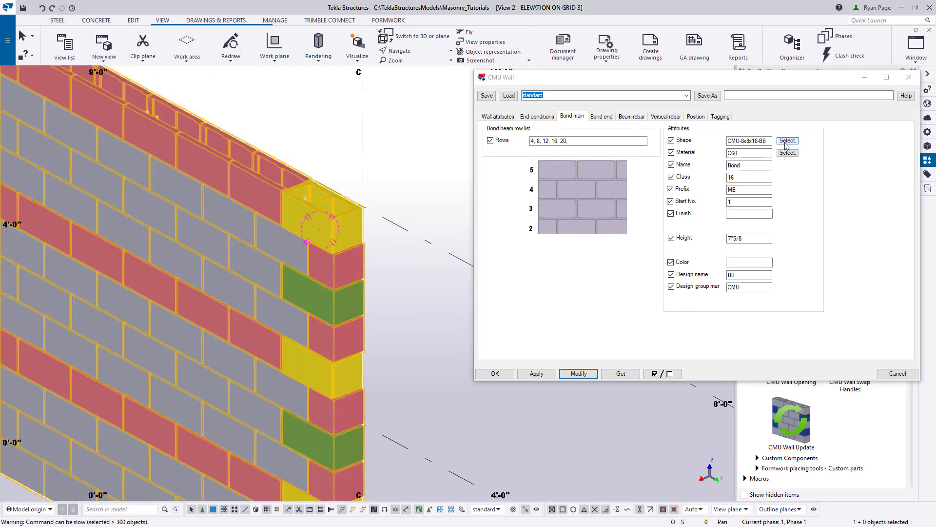
{"action": "scroll", "coordinate": [328, 220], "scroll_direction": "up", "scroll_amount": 3}
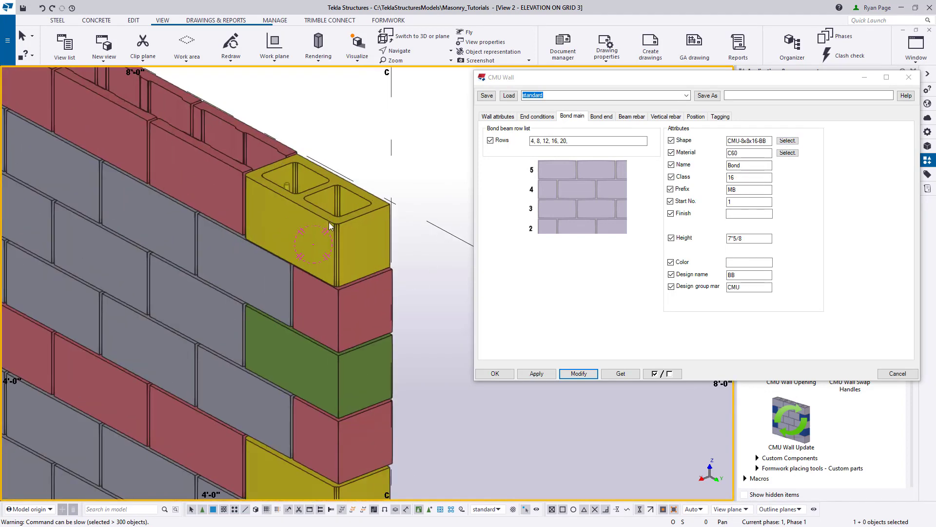
{"action": "key", "text": "ctrl+p"}
{"action": "scroll", "coordinate": [395, 312], "scroll_direction": "up", "scroll_amount": 4}
{"action": "scroll", "coordinate": [359, 299], "scroll_direction": "up", "scroll_amount": 1}
{"action": "middle_click_drag", "start_coordinate": [394, 287], "coordinate": [470, 271]}
{"action": "scroll", "coordinate": [463, 269], "scroll_direction": "down", "scroll_amount": 1}
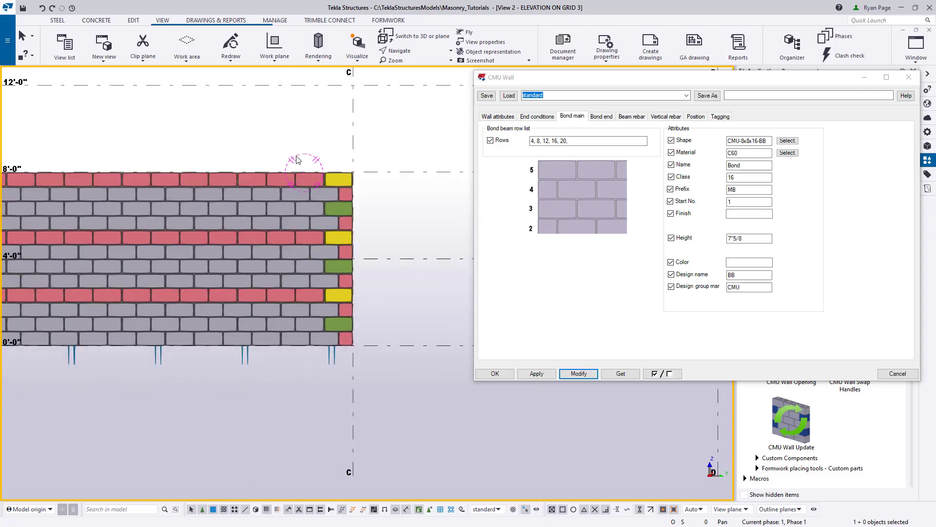
{"action": "scroll", "coordinate": [297, 157], "scroll_direction": "up", "scroll_amount": 4}
{"action": "middle_click_drag", "start_coordinate": [384, 262], "coordinate": [326, 241]}
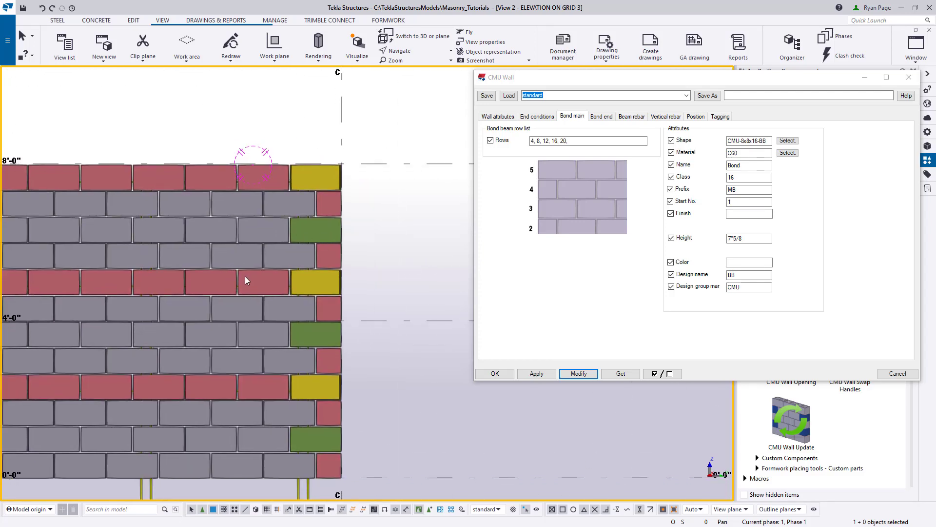
{"action": "key", "text": "ctrl+p"}
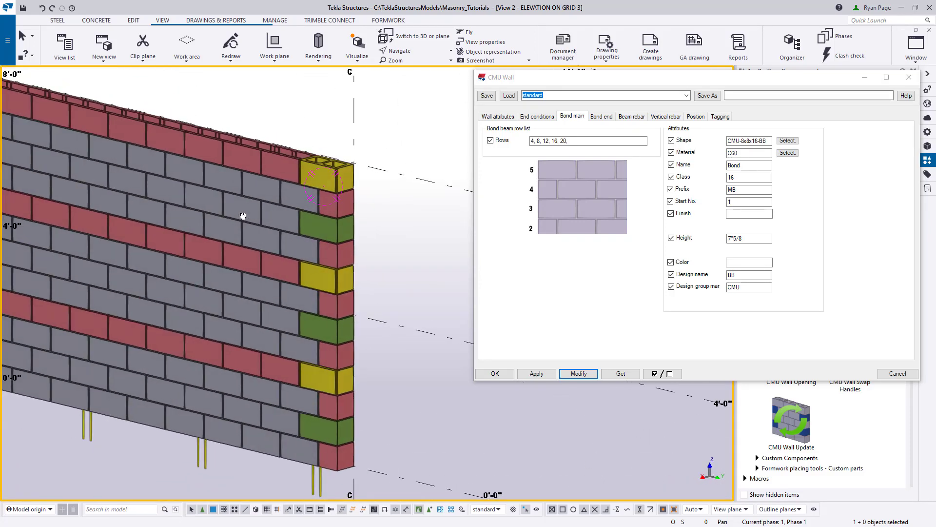
{"action": "middle_click_drag", "start_coordinate": [243, 215], "coordinate": [443, 246]}
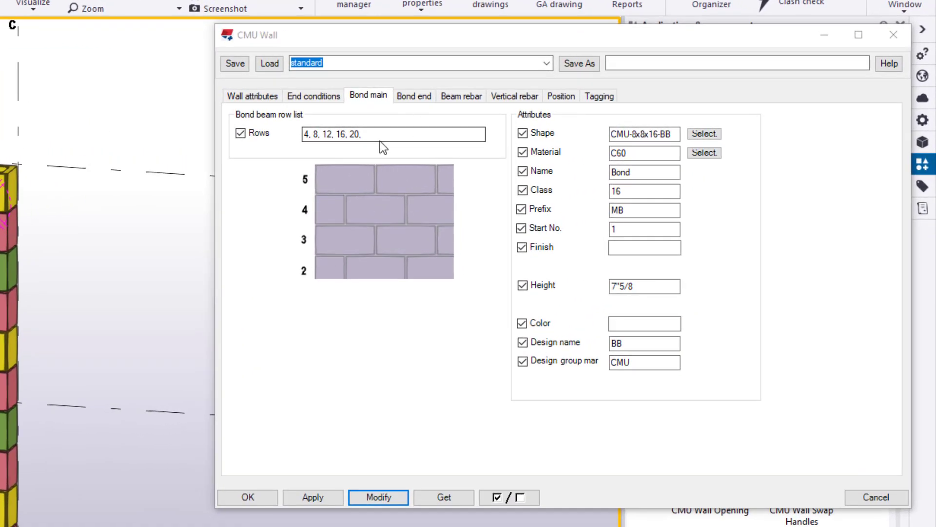
Set the bond end half blocks to CMU-8x8x8, C60, Half Bond, class 19, MB, HB, CMU and the full block shape to CMU-8x8x16-BBF1, and apply
{"action": "left_click", "coordinate": [408, 99]}
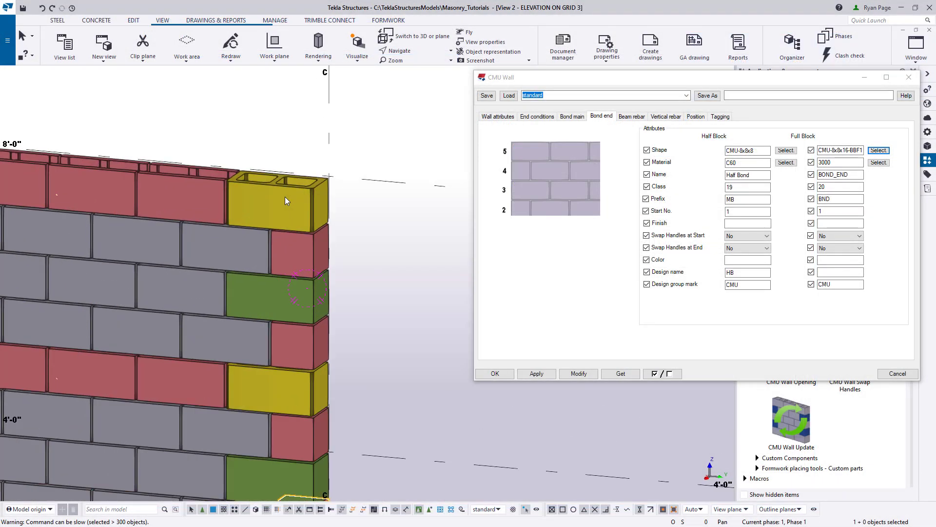
{"action": "left_click", "coordinate": [580, 374]}
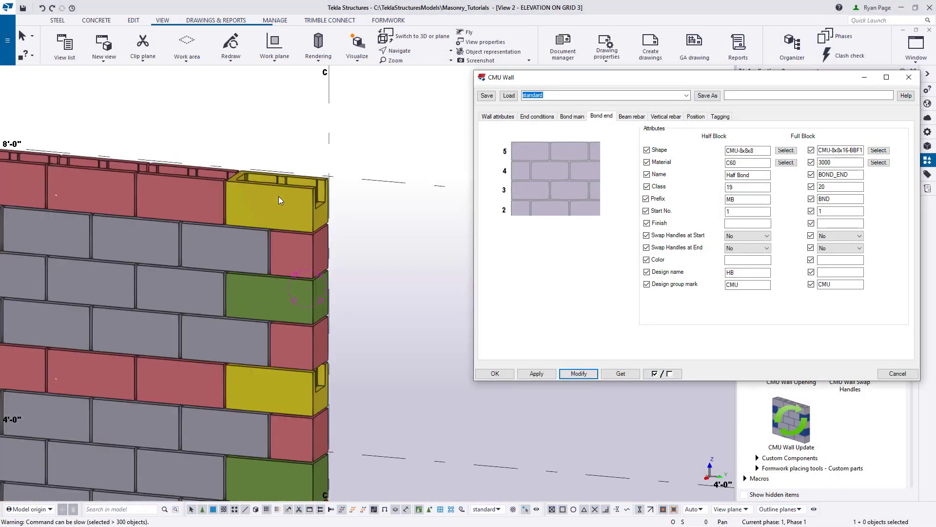
{"action": "scroll", "coordinate": [330, 216], "scroll_direction": "up", "scroll_amount": 2}
{"action": "middle_click_drag", "start_coordinate": [296, 197], "coordinate": [264, 211], "text": "ctrl"}
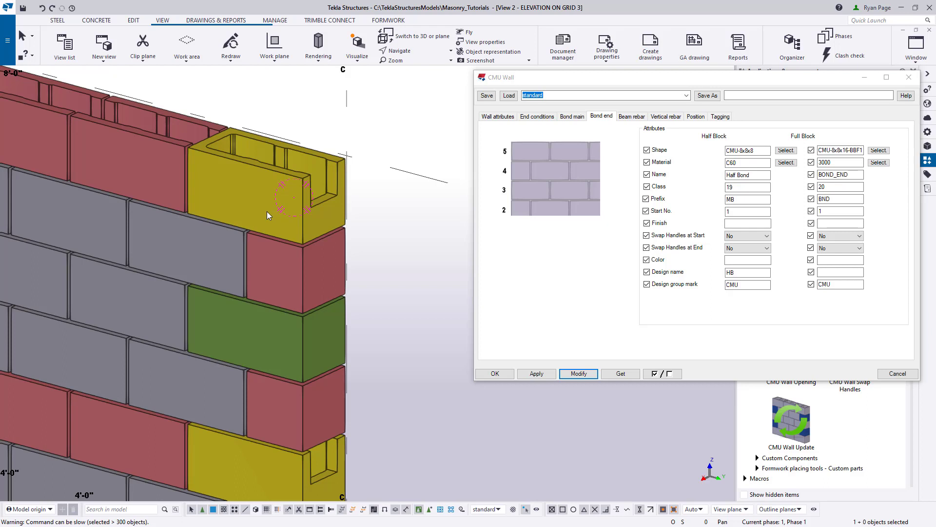
{"action": "scroll", "coordinate": [282, 152], "scroll_direction": "down", "scroll_amount": 3}
{"action": "scroll", "coordinate": [312, 126], "scroll_direction": "up", "scroll_amount": 2}
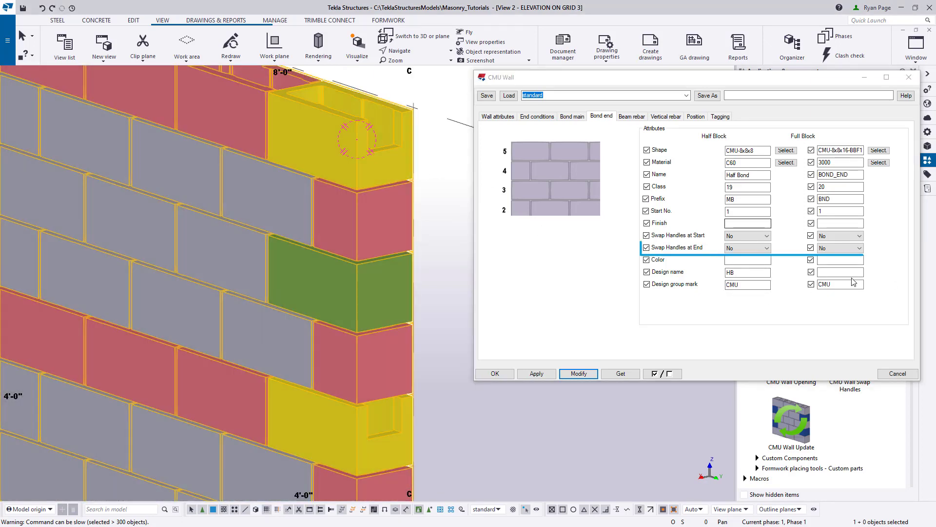
Set the bond end full blocks to swap handles at the end, apply the change, and open their design name for editing
{"action": "left_click", "coordinate": [839, 248]}
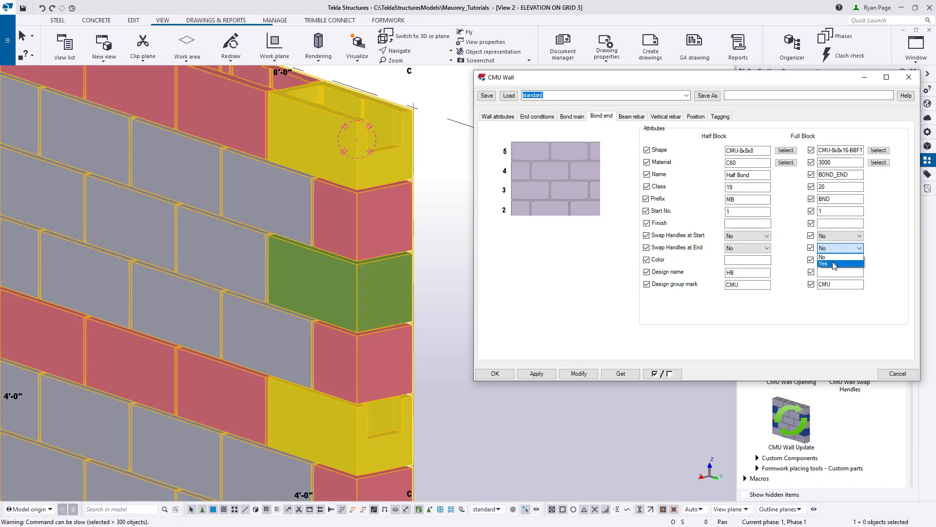
{"action": "left_click", "coordinate": [834, 264]}
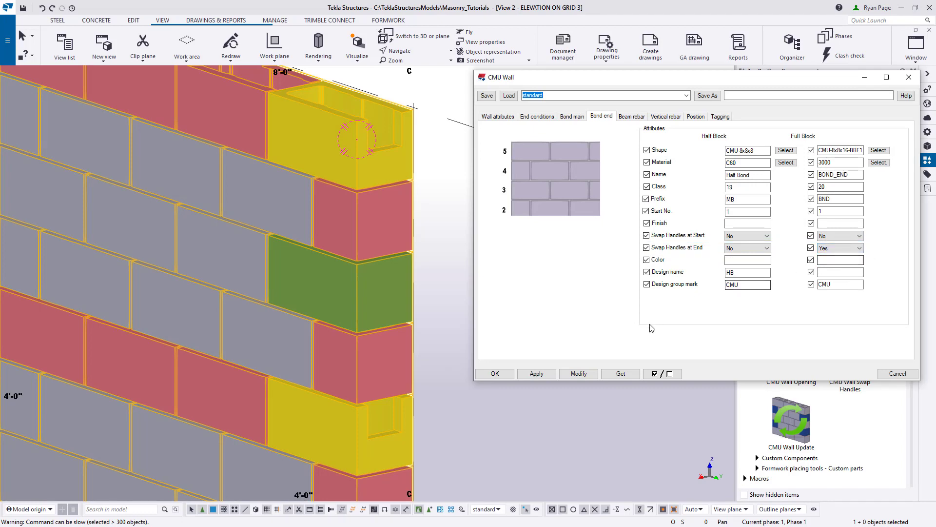
{"action": "left_click", "coordinate": [579, 373]}
{"action": "middle_click_drag", "start_coordinate": [388, 174], "coordinate": [320, 172], "text": "ctrl"}
{"action": "scroll", "coordinate": [432, 178], "scroll_direction": "down", "scroll_amount": 3}
{"action": "scroll", "coordinate": [320, 173], "scroll_direction": "down", "scroll_amount": 2}
{"action": "scroll", "coordinate": [319, 173], "scroll_direction": "down", "scroll_amount": 1}
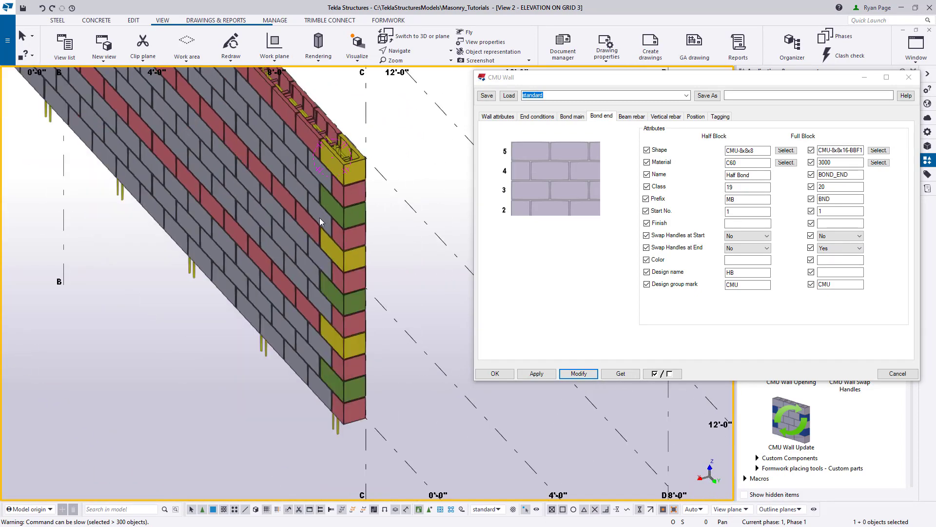
{"action": "middle_click_drag", "start_coordinate": [319, 217], "coordinate": [399, 176], "text": "ctrl"}
{"action": "scroll", "coordinate": [410, 189], "scroll_direction": "up", "scroll_amount": 1}
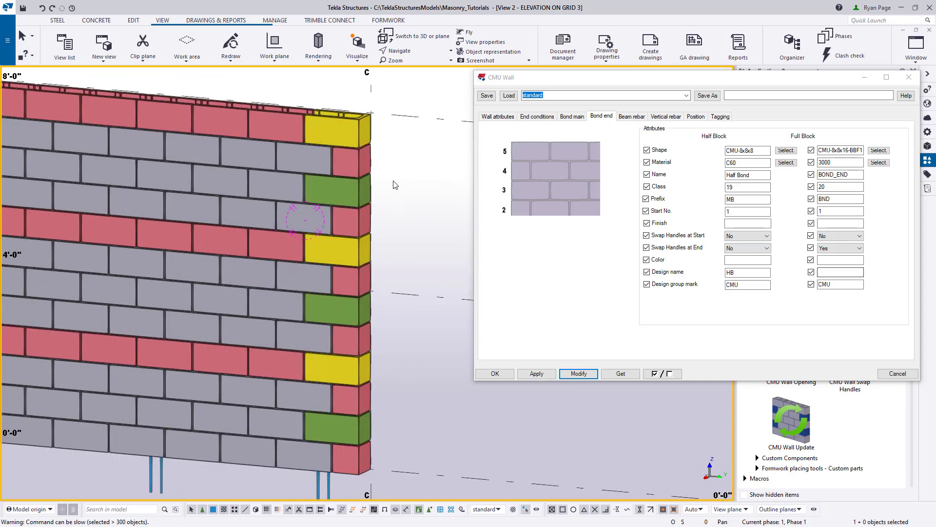
{"action": "left_click", "coordinate": [835, 271]}
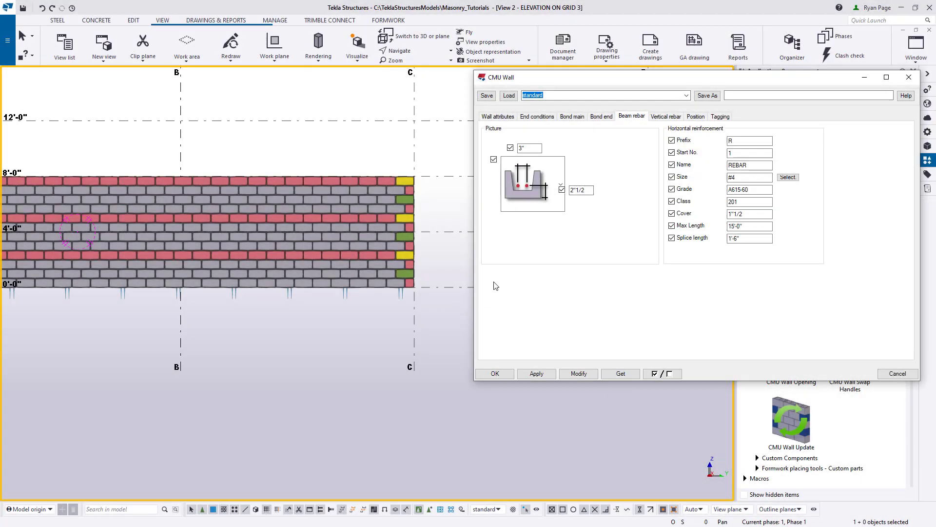
Examine the horizontal bond beam rebar and its splices near the wall's grid C end in elevation and 3D
{"action": "left_click", "coordinate": [452, 290]}
{"action": "middle_click_drag", "start_coordinate": [451, 290], "coordinate": [452, 290]}
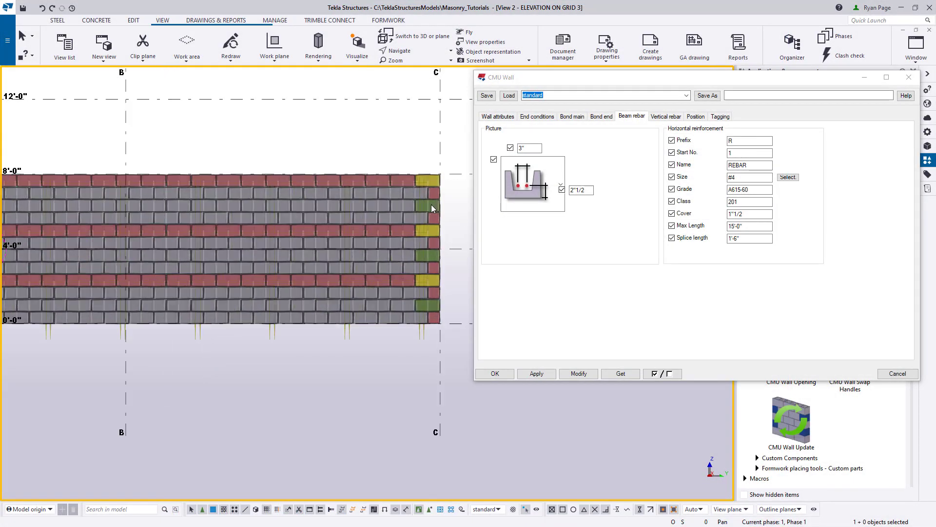
{"action": "scroll", "coordinate": [376, 248], "scroll_direction": "up", "scroll_amount": 5}
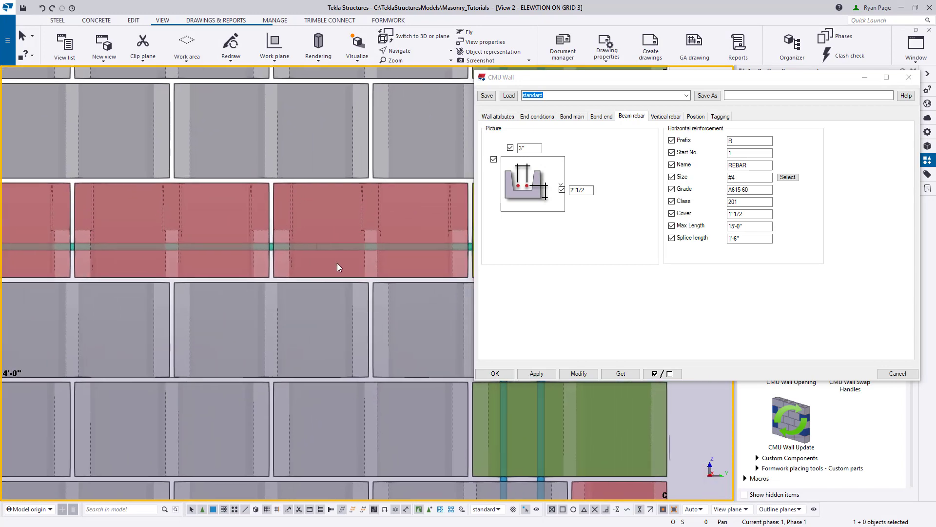
{"action": "scroll", "coordinate": [339, 281], "scroll_direction": "down", "scroll_amount": 3}
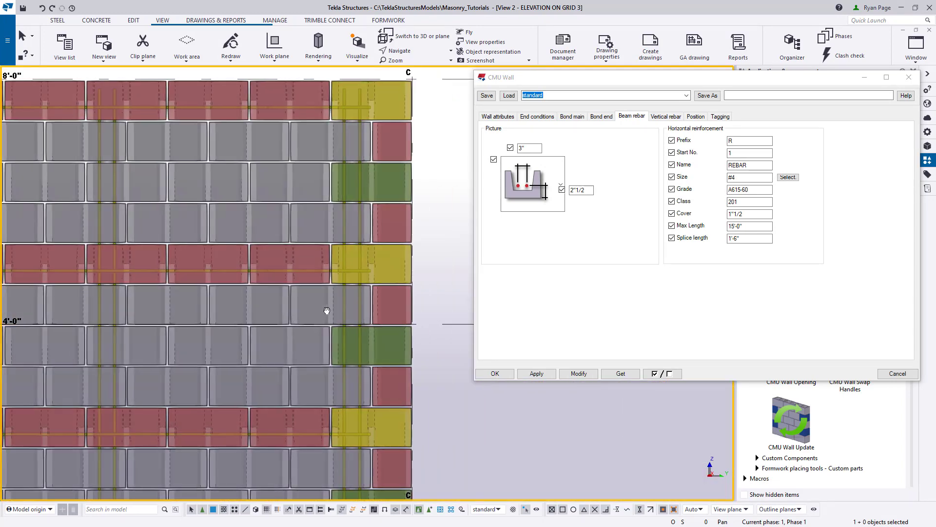
{"action": "middle_click_drag", "start_coordinate": [355, 308], "coordinate": [246, 312]}
{"action": "scroll", "coordinate": [270, 225], "scroll_direction": "up", "scroll_amount": 5}
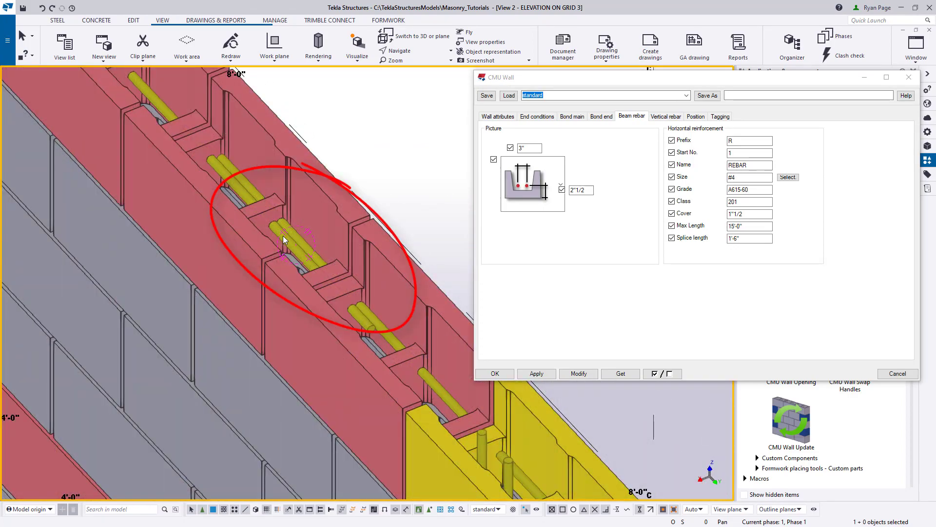
{"action": "scroll", "coordinate": [281, 238], "scroll_direction": "down", "scroll_amount": 5}
{"action": "middle_click_drag", "start_coordinate": [281, 239], "coordinate": [420, 264], "text": "ctrl"}
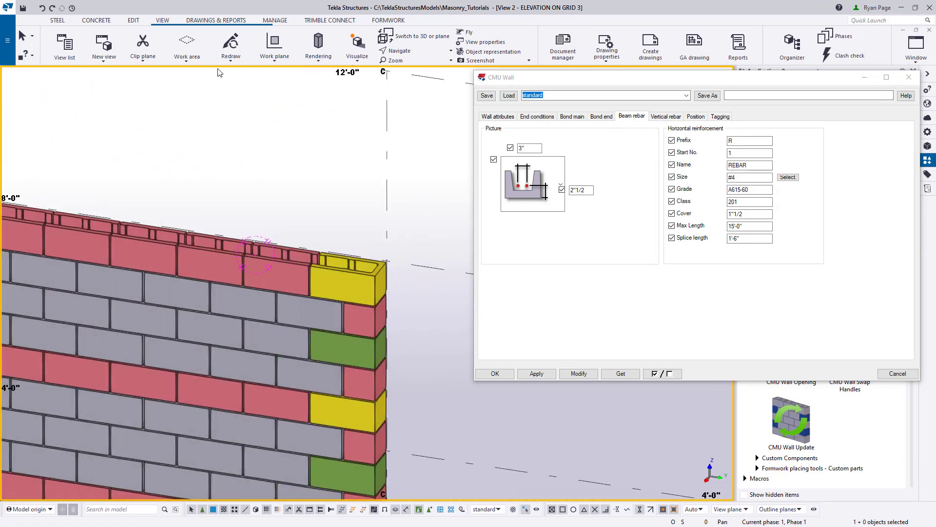
Add a clip plane on the end face of the grid 3 wall's top bond block at grid C
{"action": "left_click", "coordinate": [144, 62]}
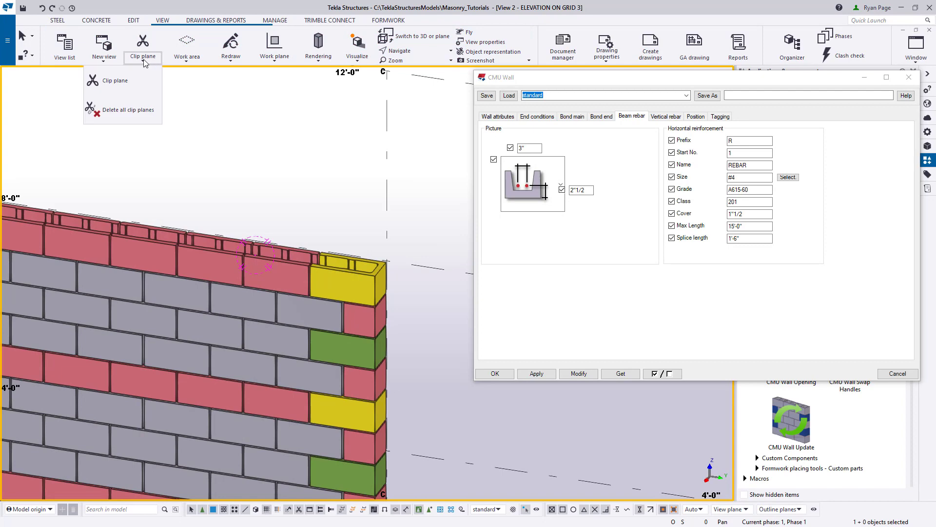
{"action": "left_click", "coordinate": [117, 83]}
{"action": "scroll", "coordinate": [385, 249], "scroll_direction": "up", "scroll_amount": 3}
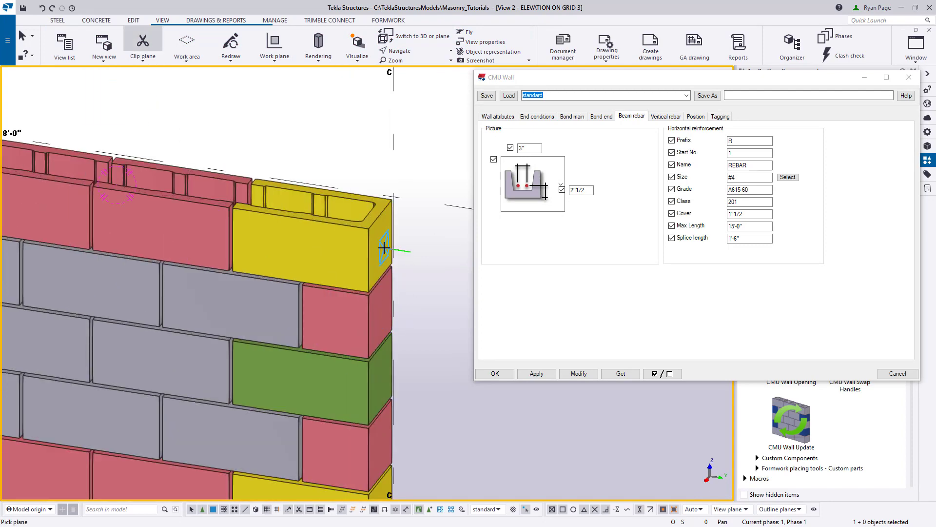
{"action": "left_click", "coordinate": [386, 248]}
{"action": "right_click", "coordinate": [416, 255]}
{"action": "left_click", "coordinate": [432, 262]}
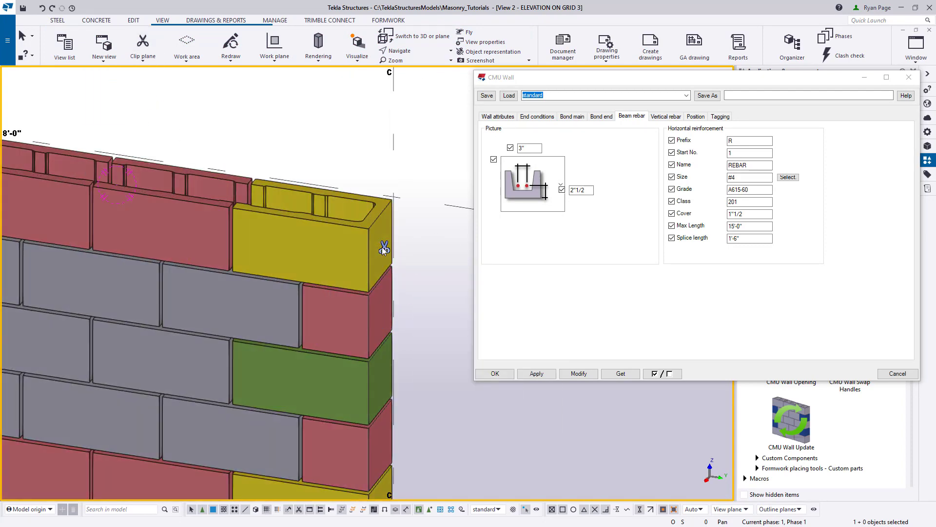
Move the clip plane into the wall from its grid C end to expose the rebar inside the end bond block
{"action": "left_click_drag", "start_coordinate": [379, 249], "coordinate": [326, 248]}
{"action": "middle_click_drag", "start_coordinate": [320, 258], "coordinate": [257, 236], "text": "ctrl"}
{"action": "scroll", "coordinate": [317, 242], "scroll_direction": "up", "scroll_amount": 5}
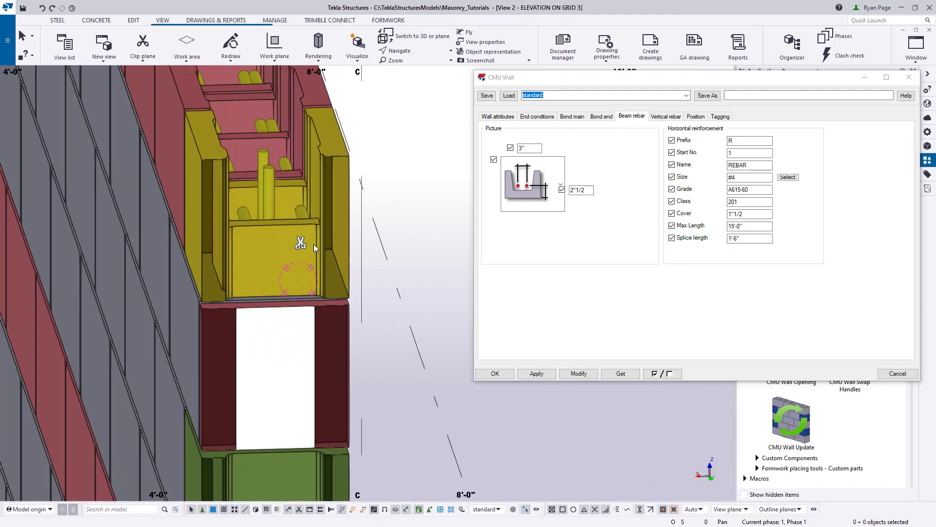
{"action": "left_click_drag", "start_coordinate": [297, 241], "coordinate": [283, 226]}
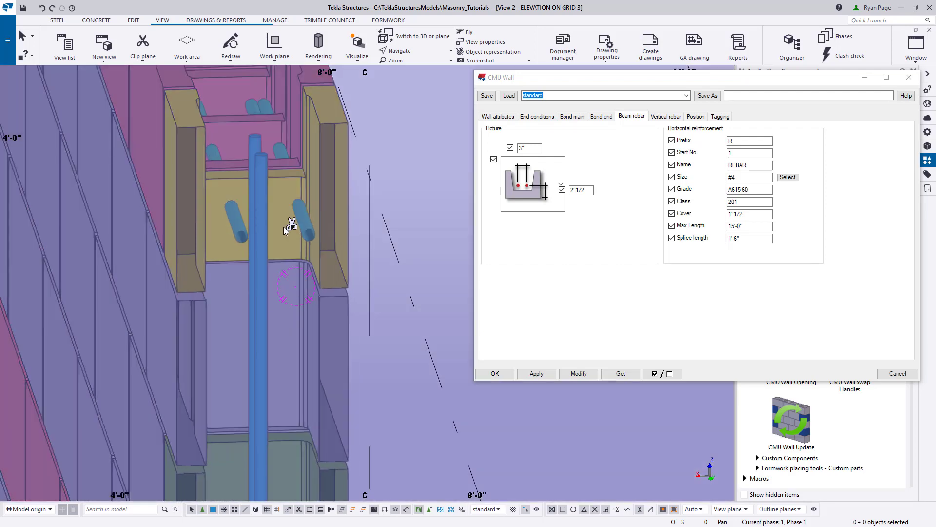
Set the height of the horizontal bars above the bond beam block's bottom to 4" and update the grid 3 wall
{"action": "mouse_move", "coordinate": [231, 234]}
{"action": "middle_mouse_down", "text": "ctrl"}
{"action": "mouse_move", "coordinate": [228, 213]}
{"action": "mouse_move", "coordinate": [239, 224]}
{"action": "middle_mouse_up", "text": "ctrl"}
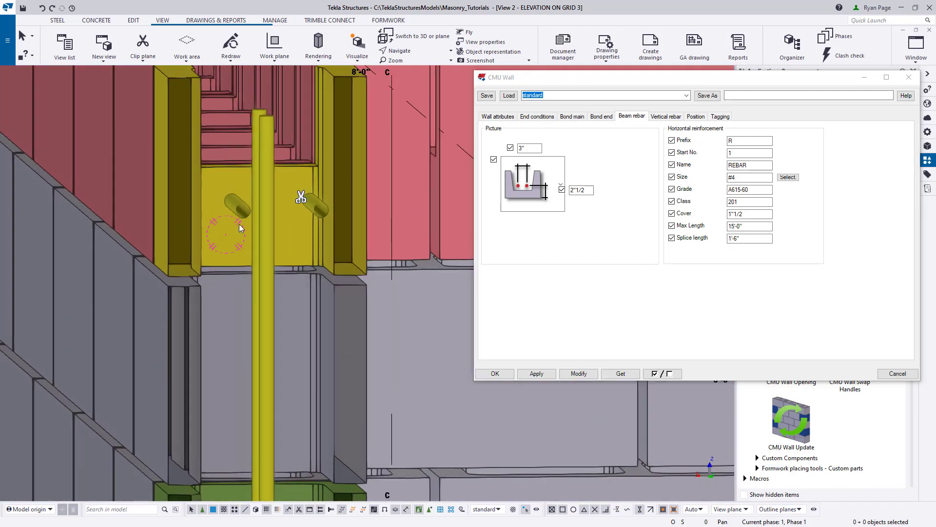
{"action": "middle_click_drag", "start_coordinate": [247, 162], "coordinate": [149, 268], "text": "ctrl"}
{"action": "left_click", "coordinate": [149, 268]}
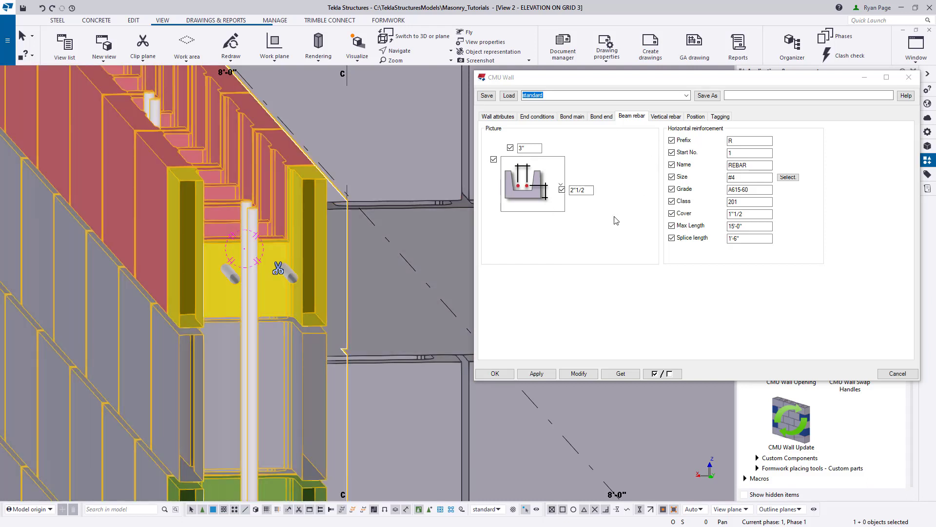
{"action": "left_click", "coordinate": [581, 190]}
{"action": "type", "text": "4"}
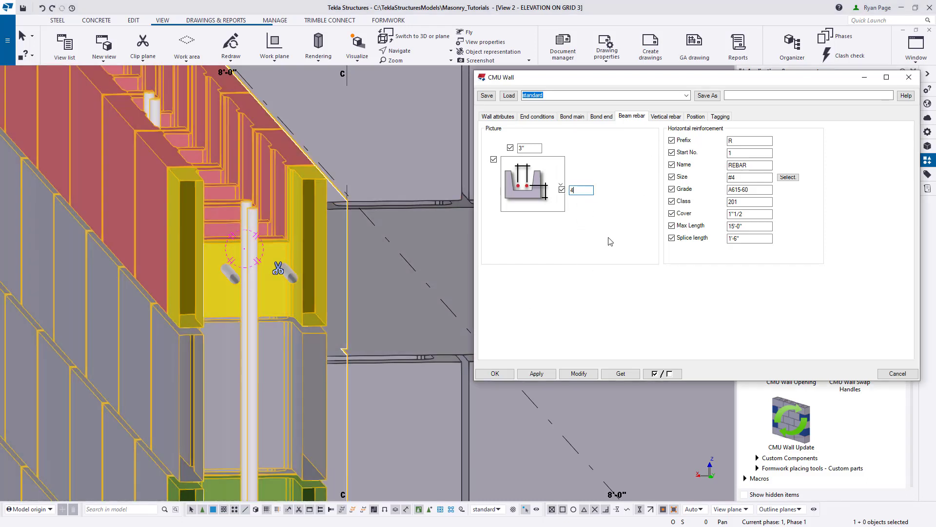
{"action": "left_click", "coordinate": [568, 374]}
{"action": "scroll", "coordinate": [215, 227], "scroll_direction": "up", "scroll_amount": 6}
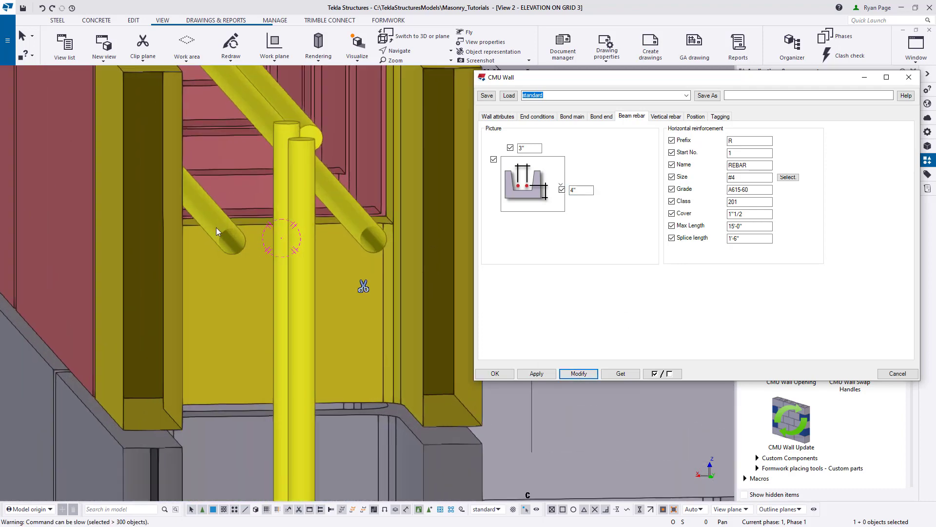
{"action": "mouse_move", "coordinate": [201, 211]}
{"action": "middle_mouse_down", "text": "ctrl"}
{"action": "mouse_move", "coordinate": [219, 224]}
{"action": "mouse_move", "coordinate": [205, 217]}
{"action": "middle_mouse_up", "text": "ctrl"}
Raise the horizontal bar height in the bond beam blocks to 4"1/8 and update the wall
{"action": "left_click", "coordinate": [580, 192]}
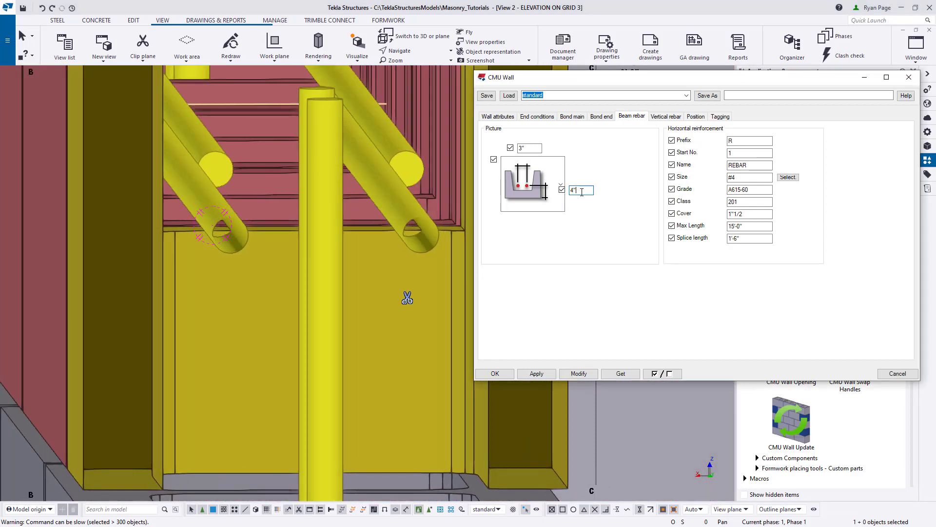
{"action": "type", "text": "1/8"}
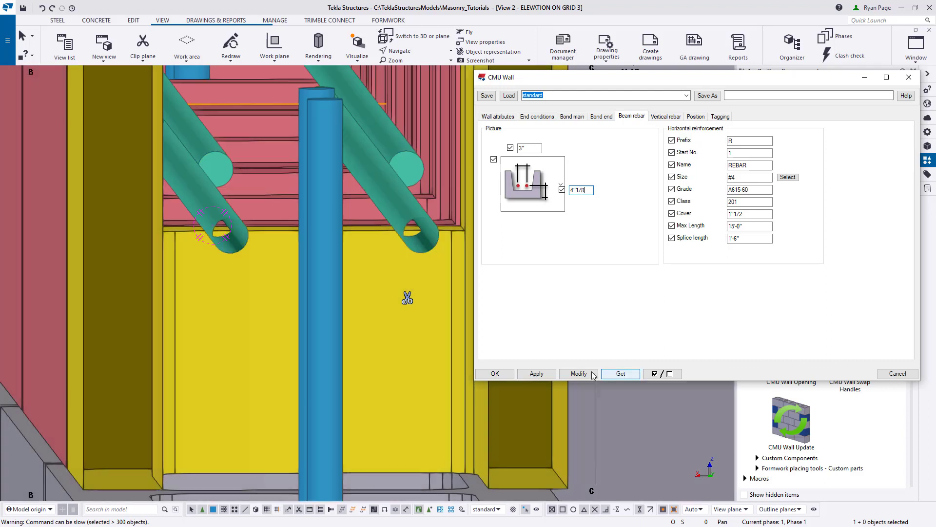
{"action": "left_click", "coordinate": [577, 372]}
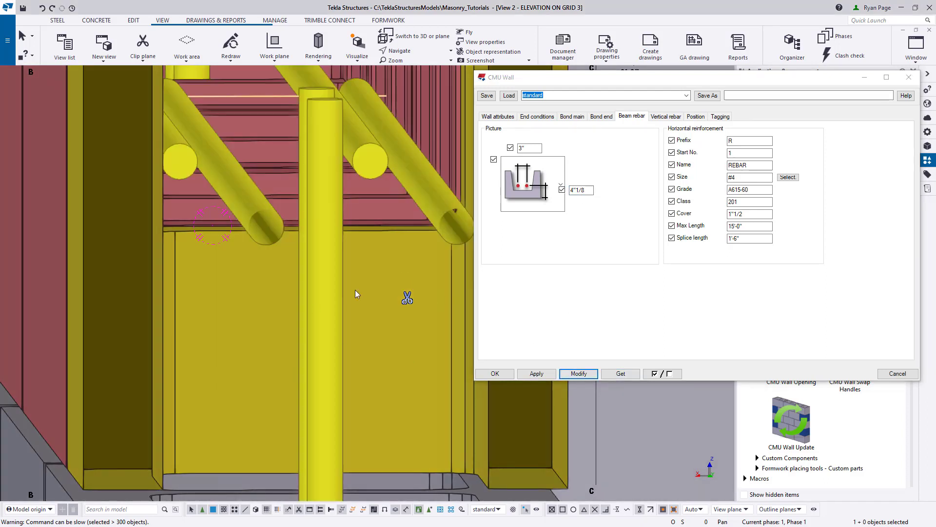
{"action": "middle_click_drag", "start_coordinate": [265, 218], "coordinate": [356, 202], "text": "ctrl"}
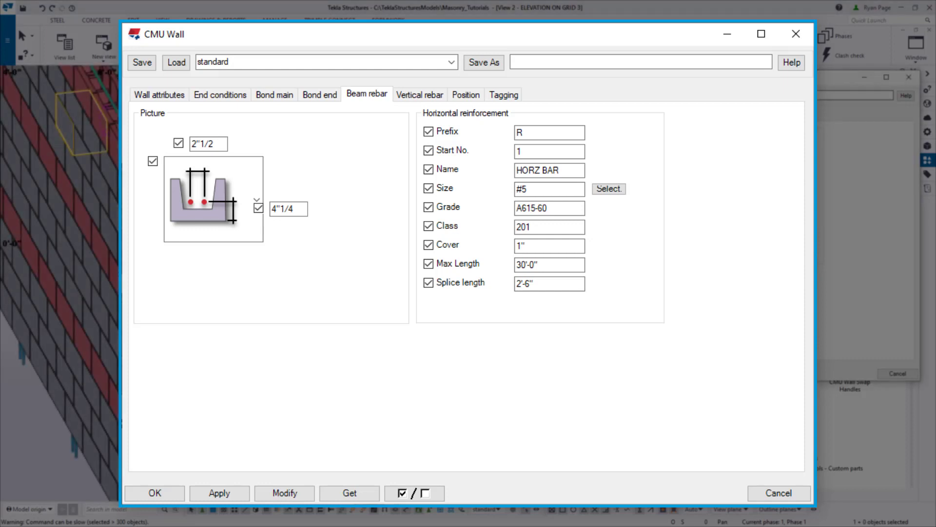
Apply the HORZ BAR settings to the wall: #5, 2"1/2 spacing, 4"1/4 height, 1" cover, 30'-0" max length and 2'-6" splice
{"action": "scroll", "coordinate": [59, 283], "scroll_direction": "up", "scroll_amount": 5}
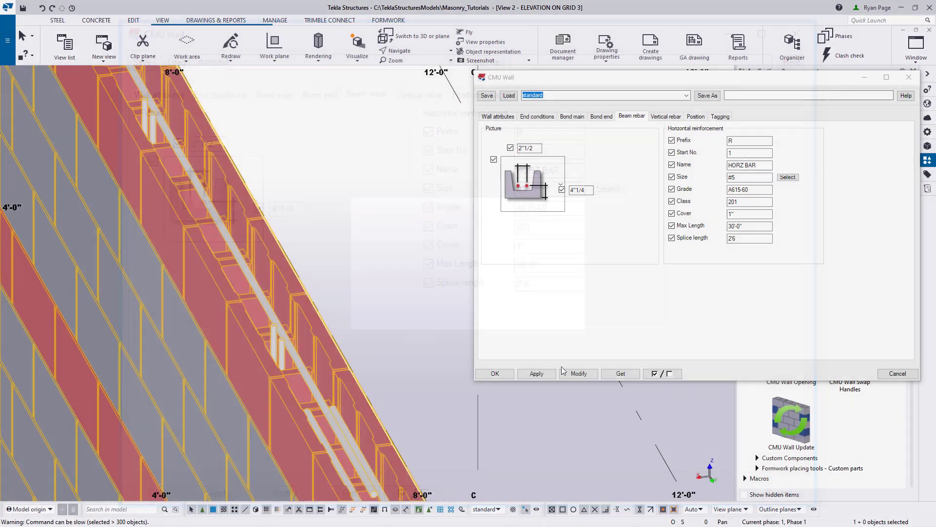
{"action": "left_click", "coordinate": [579, 373]}
{"action": "mouse_move", "coordinate": [324, 330]}
{"action": "middle_mouse_down", "text": "ctrl"}
{"action": "mouse_move", "coordinate": [253, 356]}
{"action": "mouse_move", "coordinate": [367, 333]}
{"action": "middle_mouse_up", "text": "ctrl"}
{"action": "scroll", "coordinate": [366, 333], "scroll_direction": "down", "scroll_amount": 6}
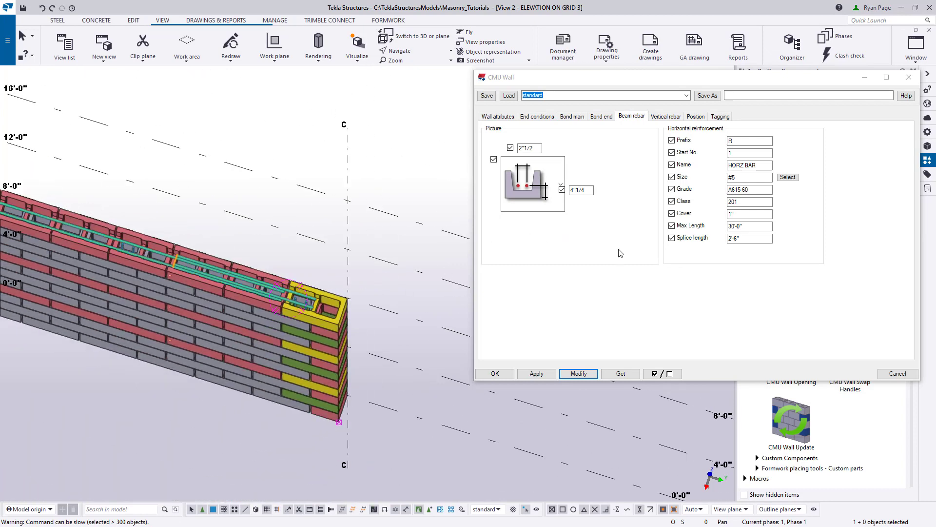
{"action": "scroll", "coordinate": [341, 312], "scroll_direction": "down", "scroll_amount": 3}
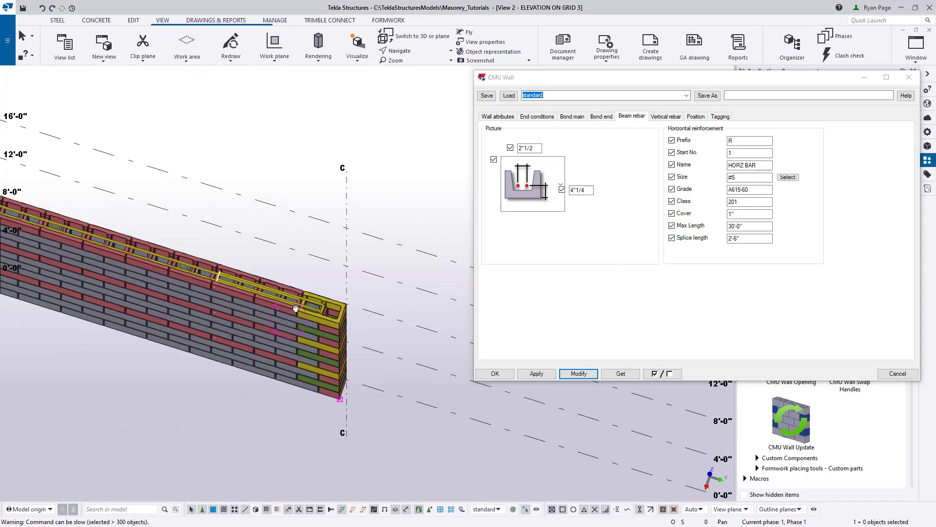
{"action": "key", "text": "ctrl+p"}
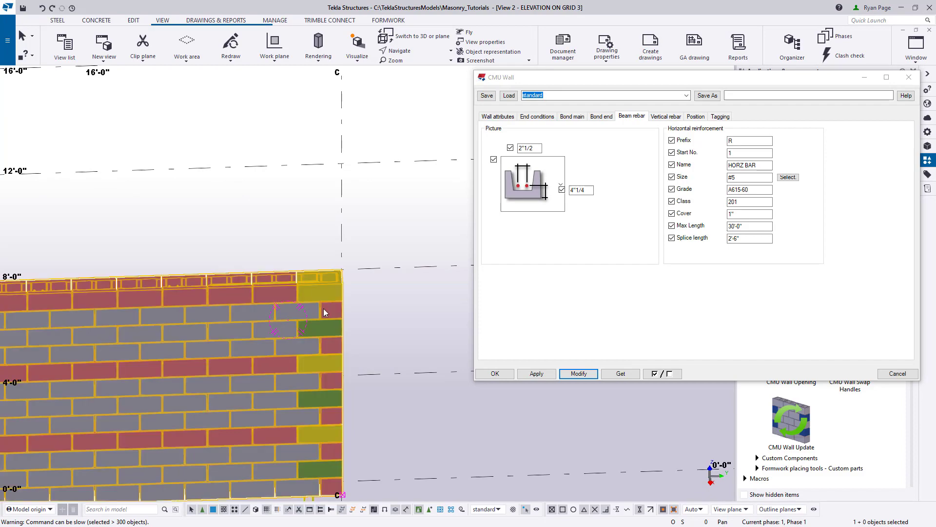
{"action": "key", "text": "ctrl+p"}
{"action": "left_click", "coordinate": [295, 414]}
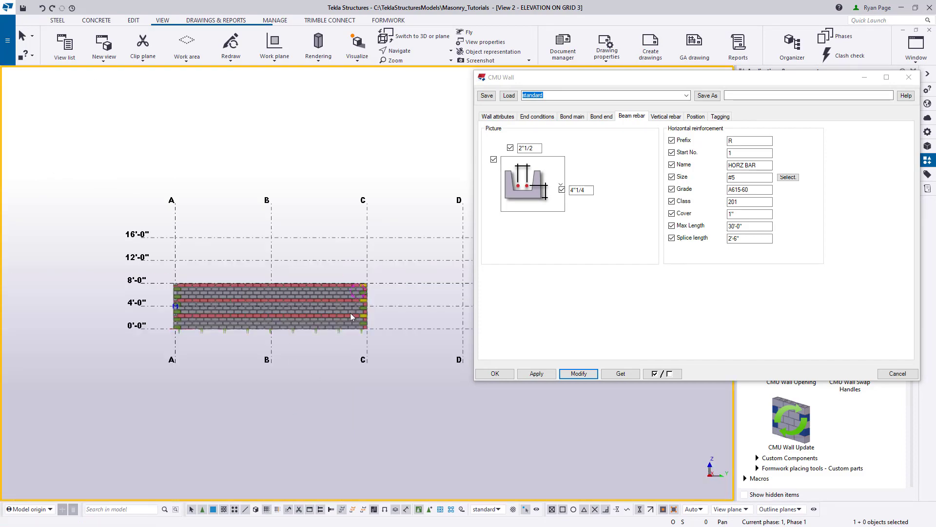
Measure the horizontal distance from the wall's grid A end to each of the first two vertical bars
{"action": "scroll", "coordinate": [352, 312], "scroll_direction": "up", "scroll_amount": 8}
{"action": "middle_click_drag", "start_coordinate": [418, 259], "coordinate": [431, 176]}
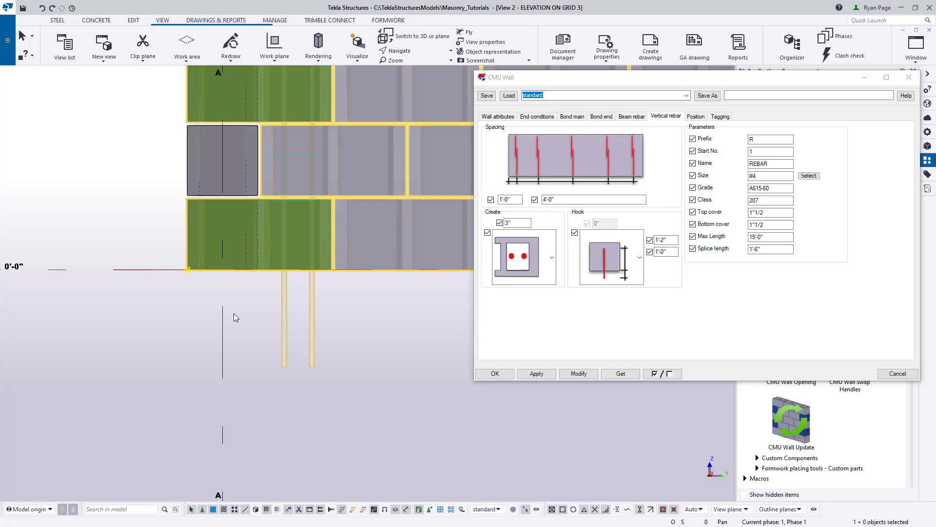
{"action": "key", "text": "f"}
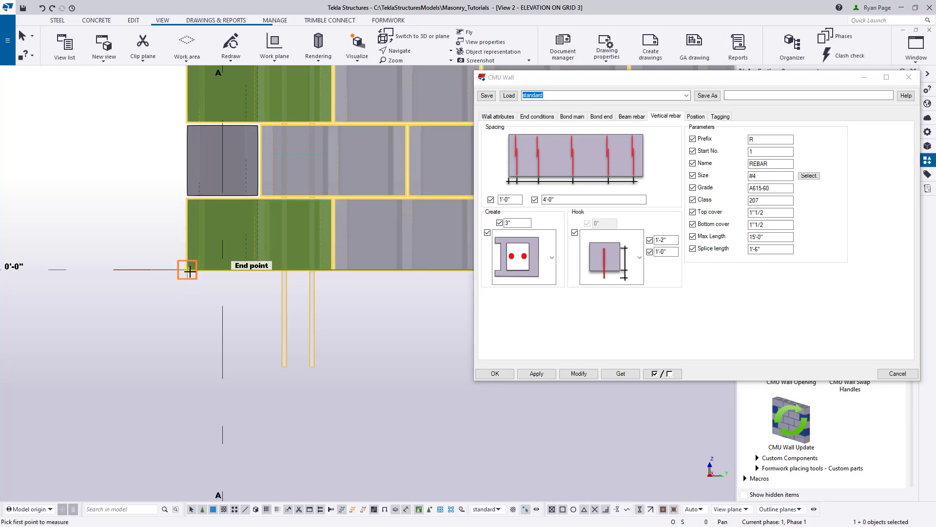
{"action": "left_click", "coordinate": [188, 269]}
{"action": "left_click", "coordinate": [284, 388]}
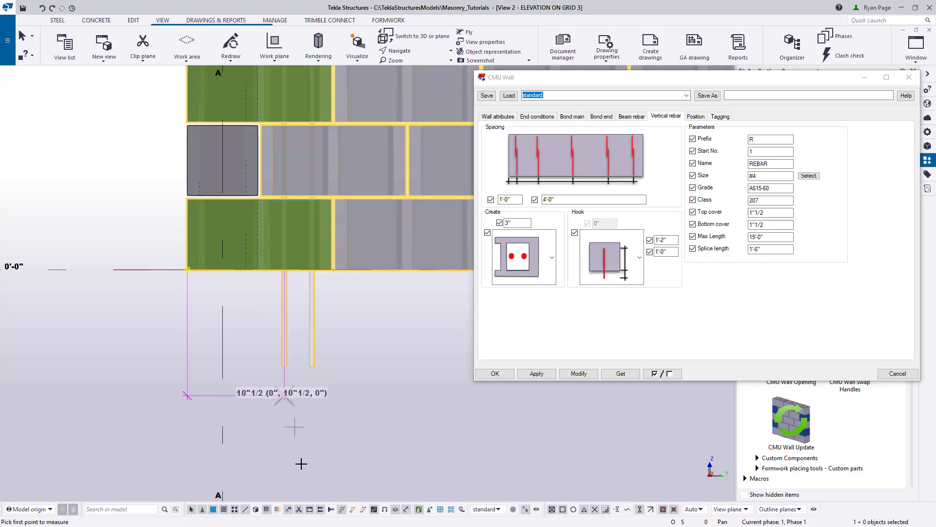
{"action": "scroll", "coordinate": [262, 443], "scroll_direction": "up", "scroll_amount": 2}
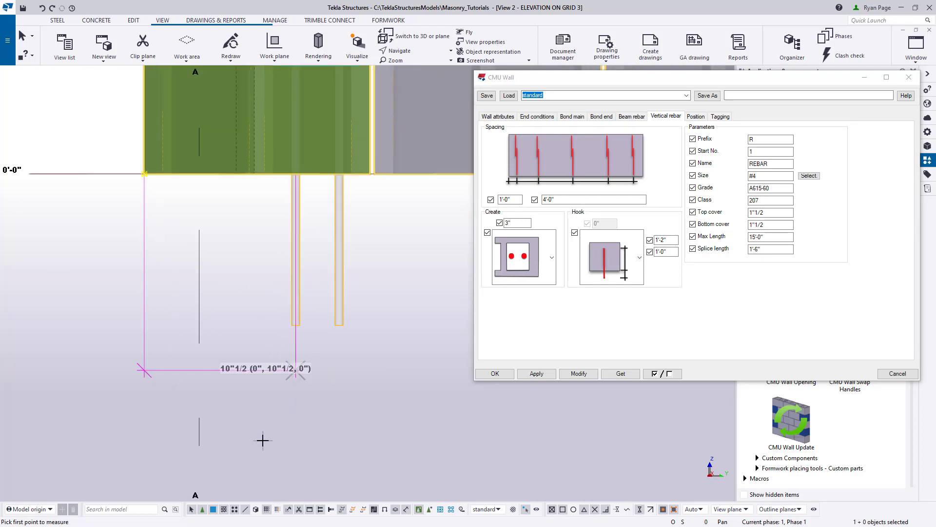
{"action": "left_click", "coordinate": [339, 174]}
{"action": "left_click", "coordinate": [143, 174]}
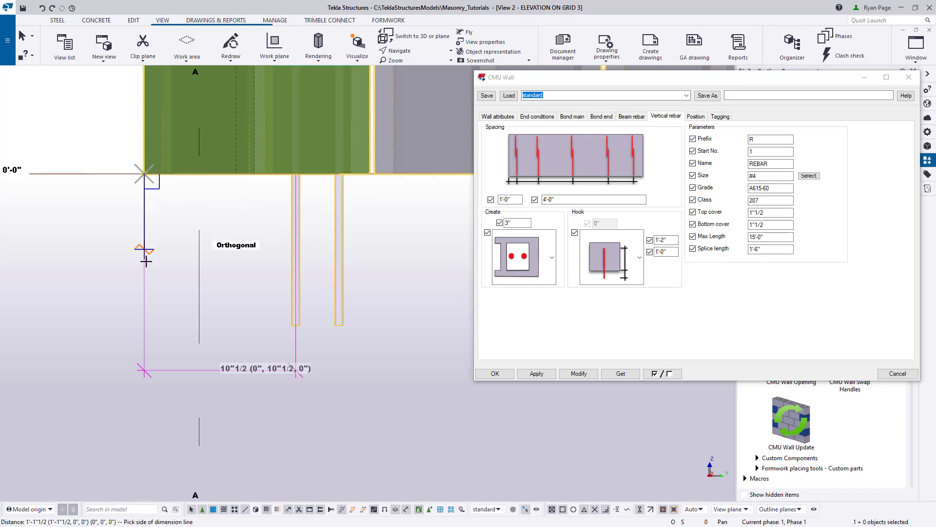
{"action": "right_click", "coordinate": [336, 327]}
{"action": "left_click", "coordinate": [359, 336]}
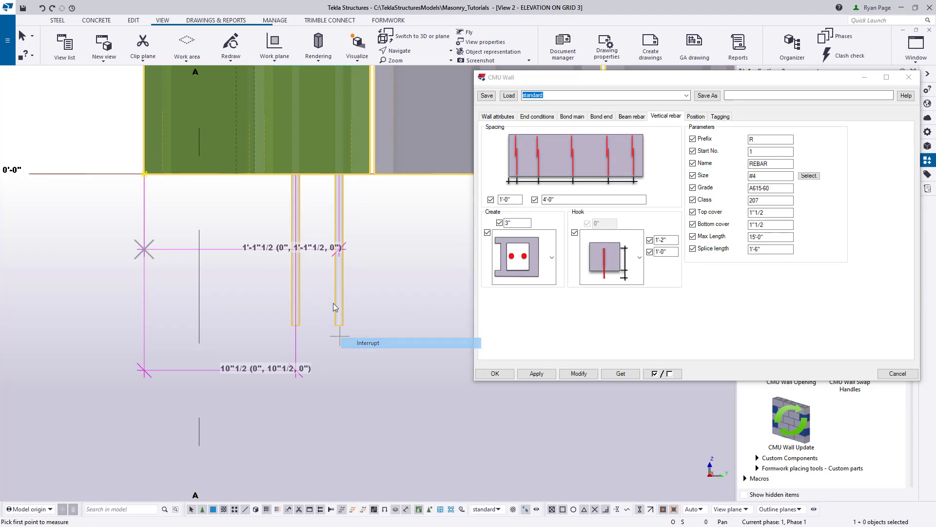
{"action": "right_click", "coordinate": [230, 215]}
{"action": "left_click", "coordinate": [401, 259]}
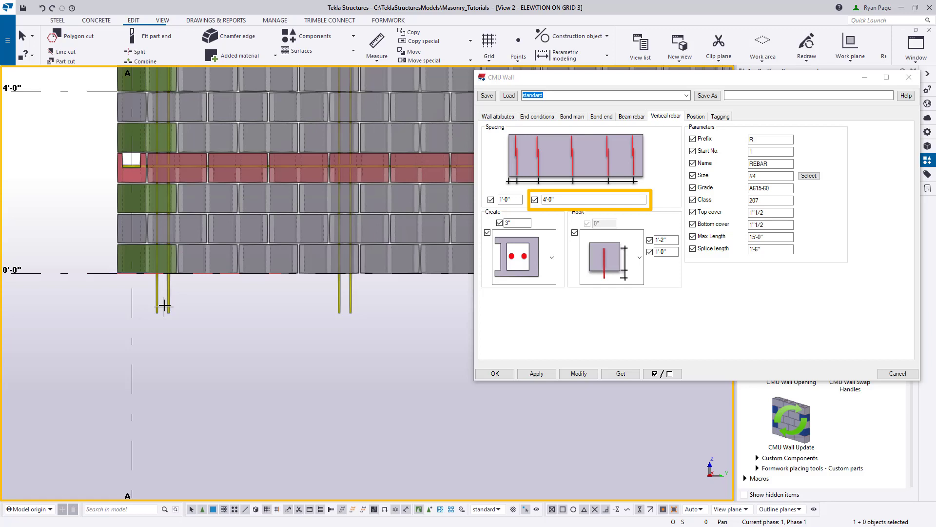
Measure the spacing between matching bars of the first two vertical bar pairs, and clear the dimension from the view
{"action": "key", "text": "f"}
{"action": "left_click", "coordinate": [168, 312]}
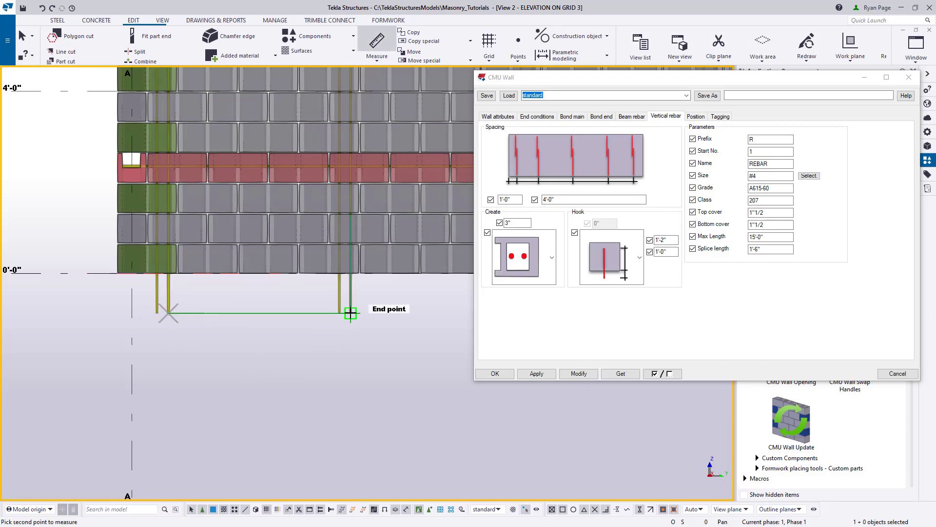
{"action": "left_click", "coordinate": [351, 312]}
{"action": "left_click", "coordinate": [351, 370]}
{"action": "scroll", "coordinate": [335, 433], "scroll_direction": "up", "scroll_amount": 3}
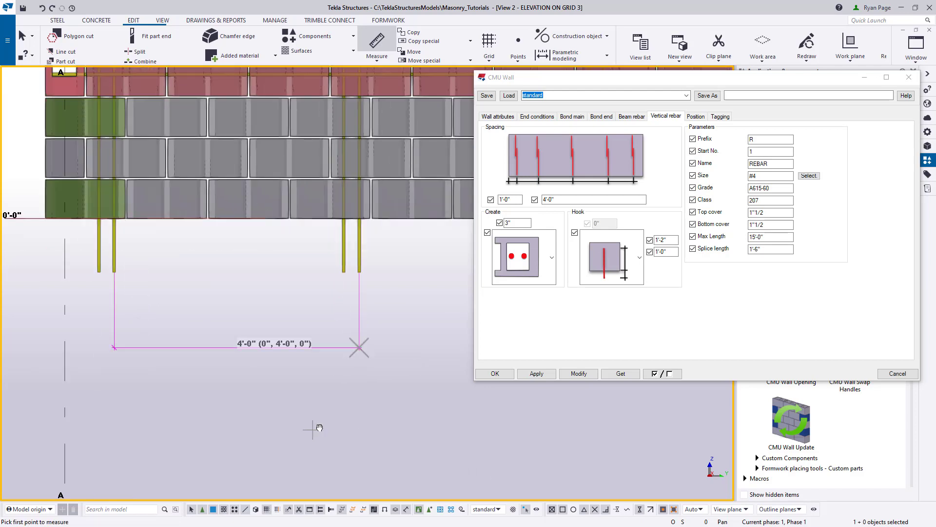
{"action": "middle_click_drag", "start_coordinate": [314, 429], "coordinate": [455, 322]}
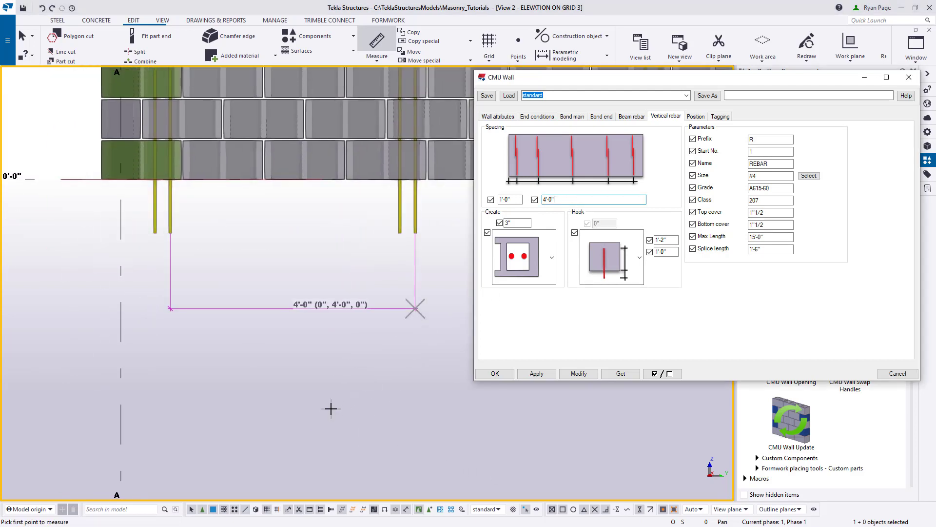
{"action": "right_click", "coordinate": [345, 254]}
{"action": "left_click", "coordinate": [378, 309]}
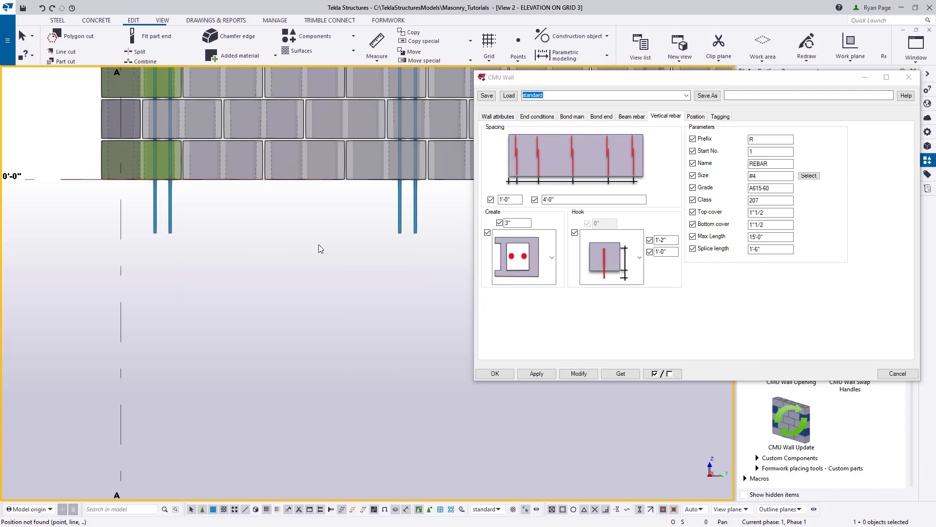
Set the wall's vertical rebar spacings to 4' 2' 4' 4' 4' 4' and update the wall
{"action": "middle_click_drag", "start_coordinate": [282, 307], "coordinate": [303, 346]}
{"action": "scroll", "coordinate": [198, 255], "scroll_direction": "up", "scroll_amount": 3}
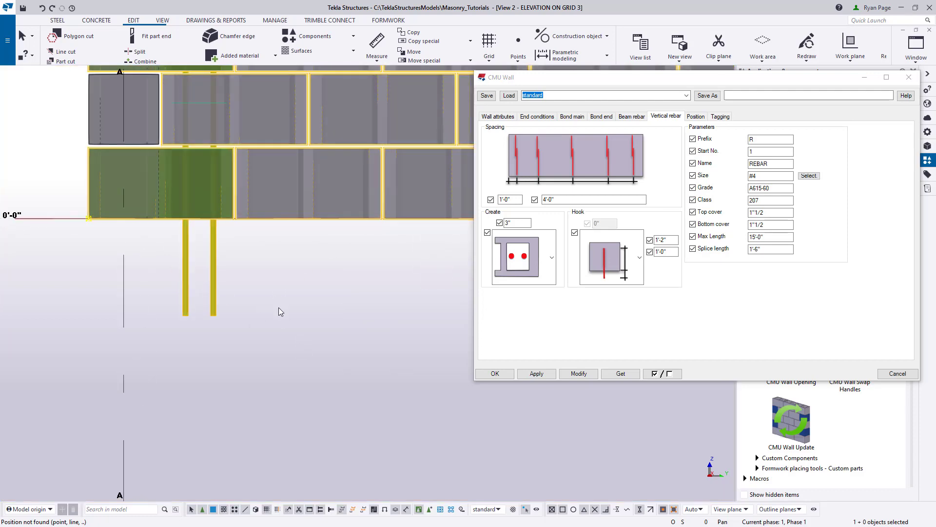
{"action": "left_click", "coordinate": [553, 200]}
{"action": "key", "text": "BackSpace"}
{"action": "key", "text": "BackSpace"}
{"action": "key", "text": "BackSpace"}
{"action": "key", "text": "BackSpace"}
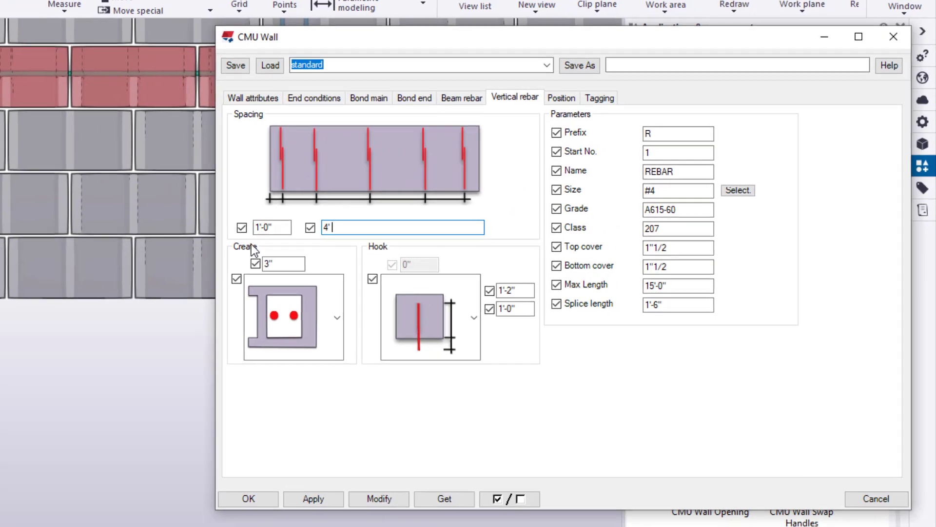
{"action": "type", "text": "' 2"}
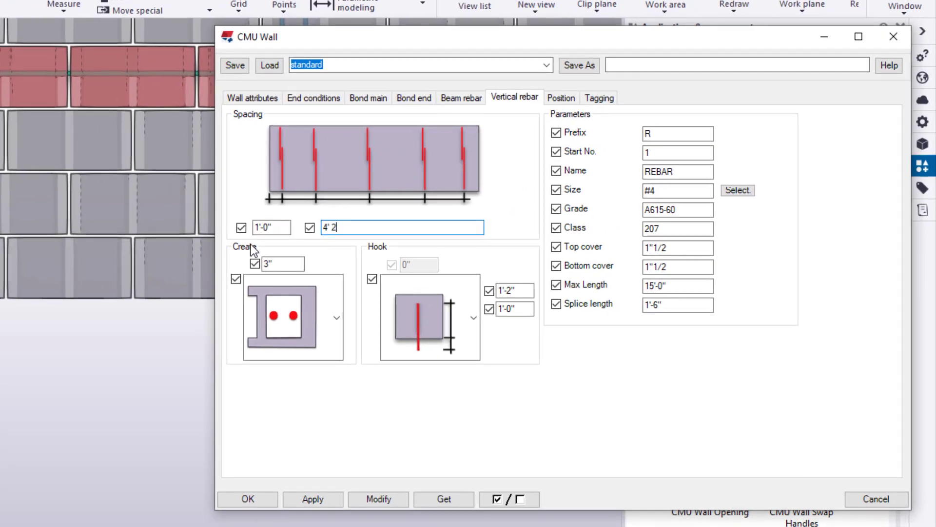
{"action": "type", "text": "' 4' 4' 4' 4'"}
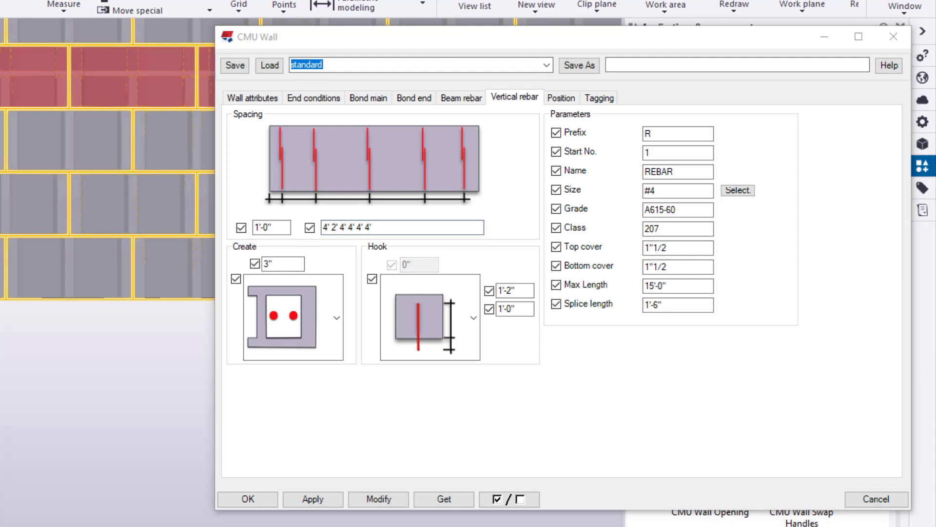
{"action": "scroll", "coordinate": [107, 195], "scroll_direction": "down", "scroll_amount": 4}
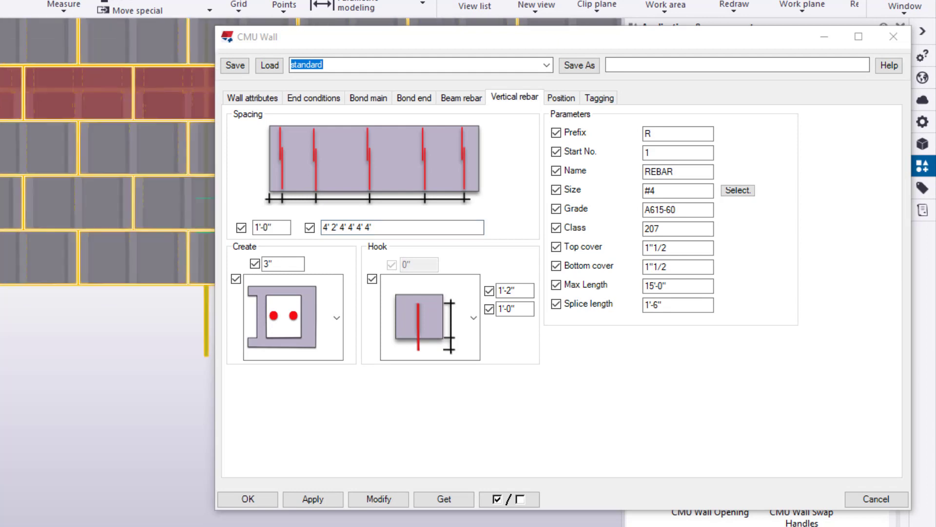
{"action": "left_click", "coordinate": [379, 498]}
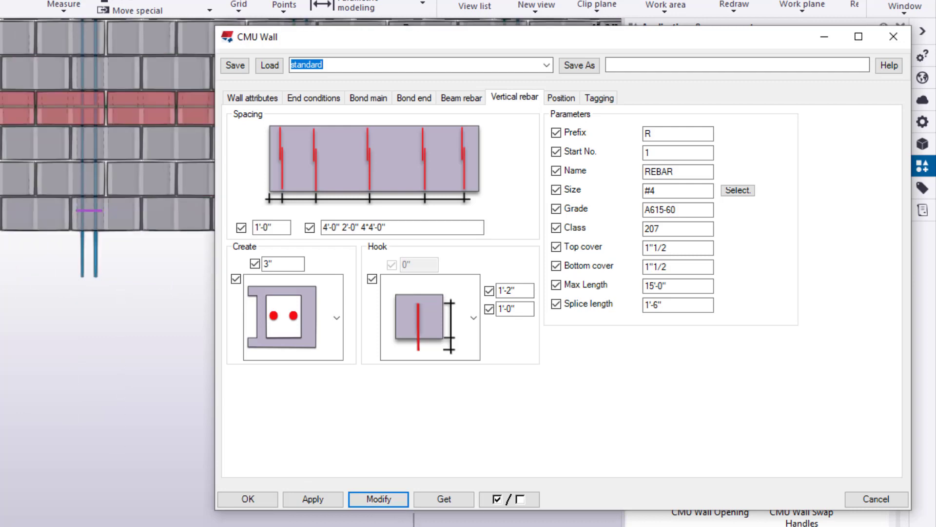
{"action": "scroll", "coordinate": [156, 280], "scroll_direction": "up", "scroll_amount": 3}
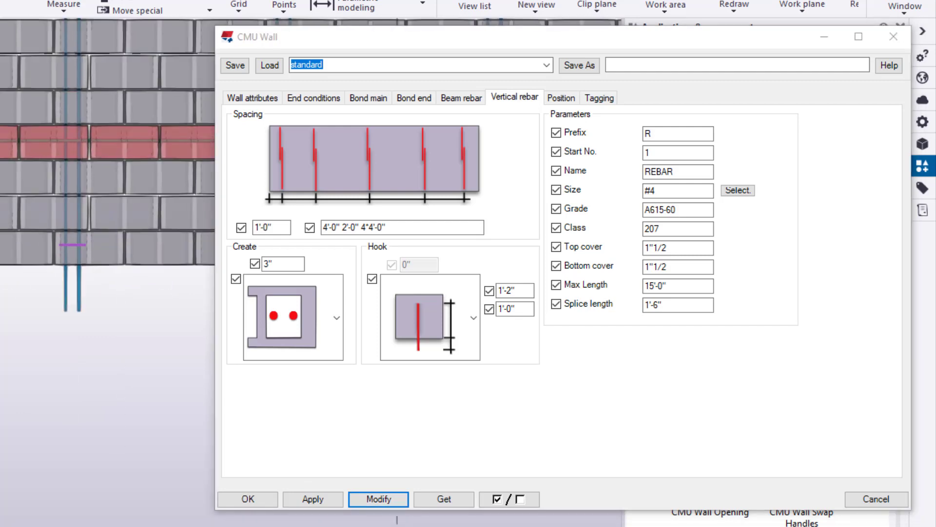
Increase the repeats of the last 4'-0" vertical rebar spacing to 6 and finally 7, updating the wall
{"action": "scroll", "coordinate": [35, 351], "scroll_direction": "down", "scroll_amount": 5}
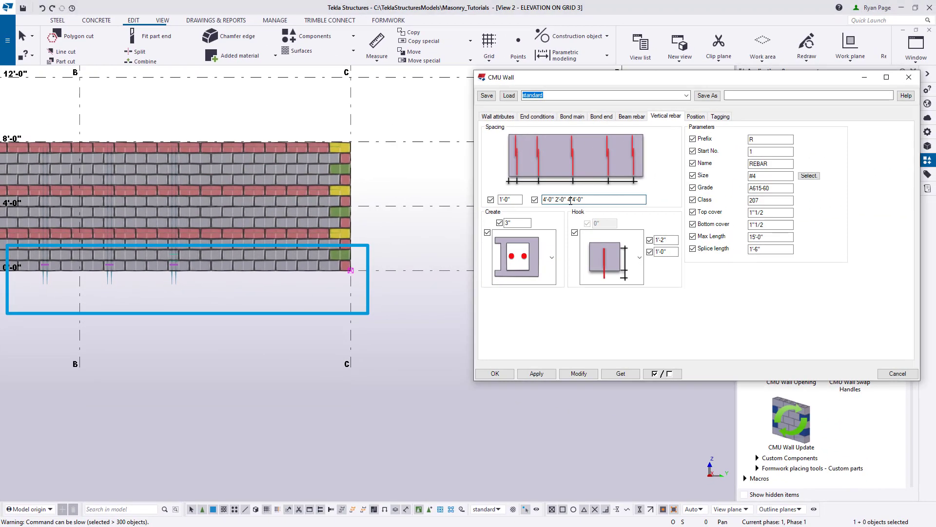
{"action": "double_click", "coordinate": [831, 176]}
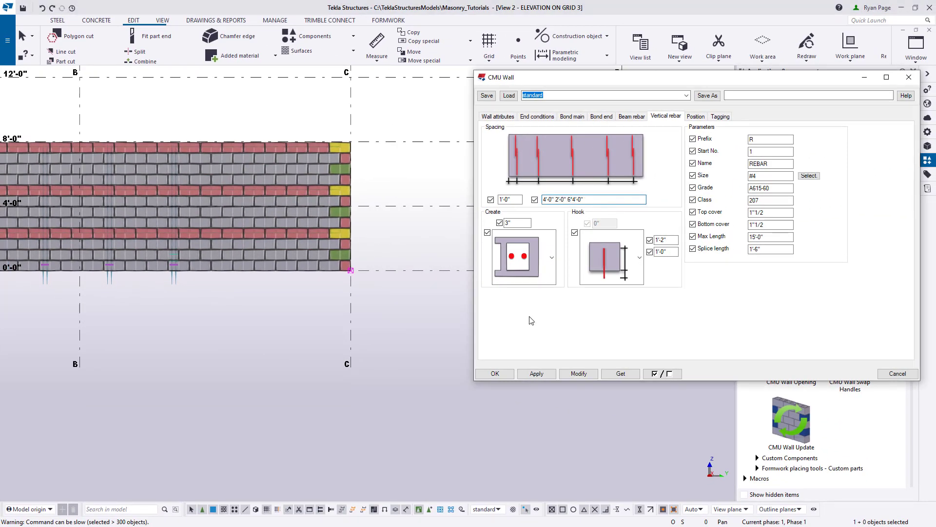
{"action": "left_click", "coordinate": [579, 373]}
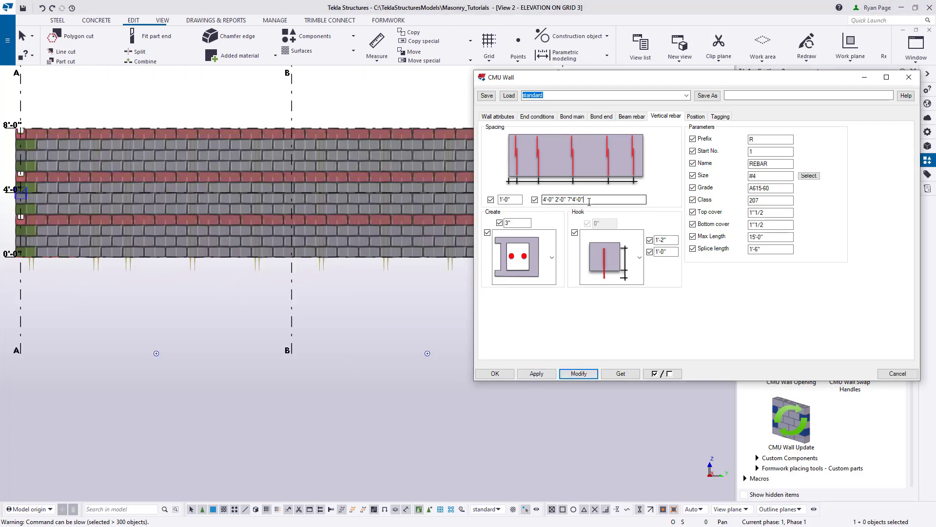
Reduce the vertical rebar spacing to a single 4'-0" value and update the wall
{"action": "left_click_drag", "start_coordinate": [589, 201], "coordinate": [553, 200]}
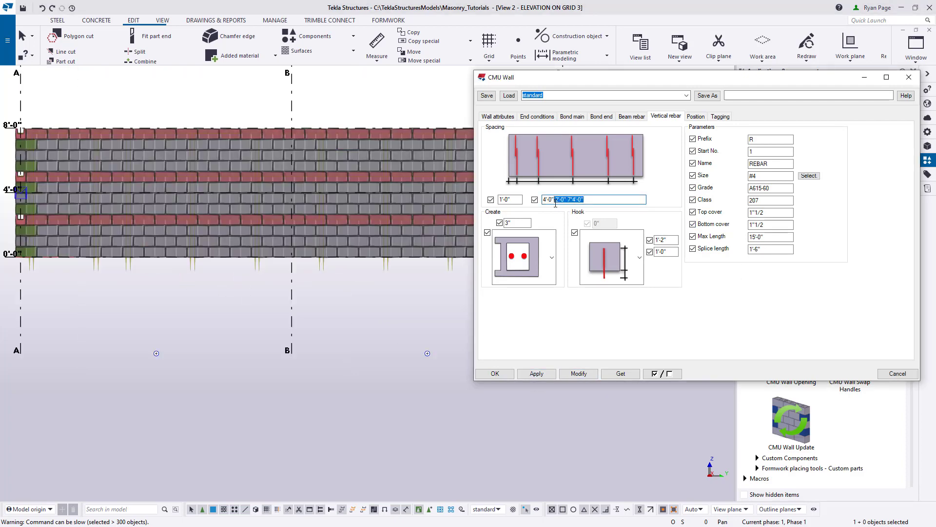
{"action": "key", "text": "BackSpace"}
{"action": "left_click", "coordinate": [253, 231]}
{"action": "left_click", "coordinate": [579, 373]}
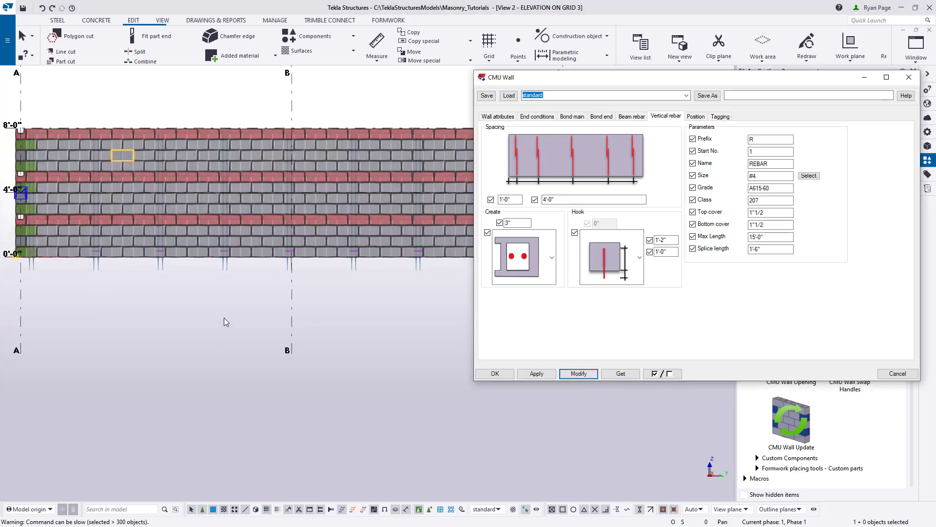
{"action": "scroll", "coordinate": [217, 314], "scroll_direction": "down", "scroll_amount": 2}
{"action": "middle_click_drag", "start_coordinate": [416, 346], "coordinate": [382, 336]}
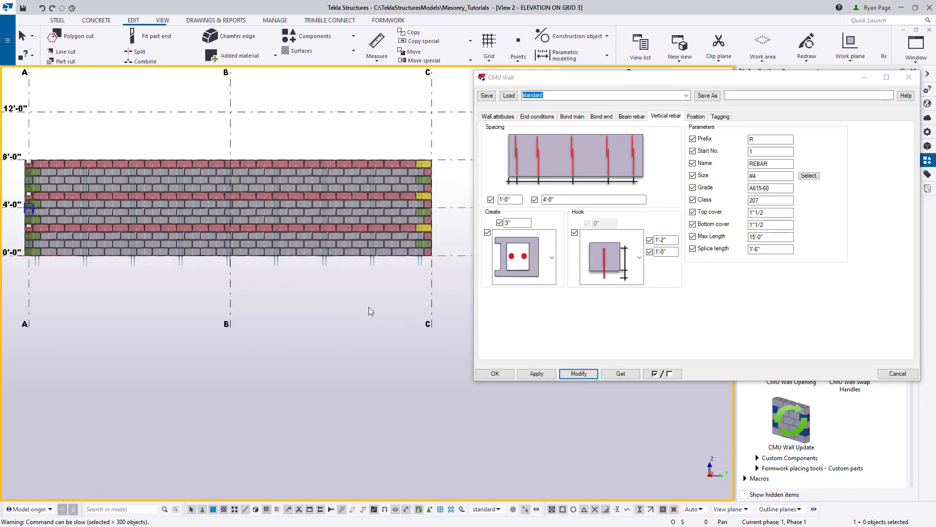
{"action": "scroll", "coordinate": [49, 265], "scroll_direction": "up", "scroll_amount": 3}
{"action": "middle_click_drag", "start_coordinate": [235, 272], "coordinate": [300, 268]}
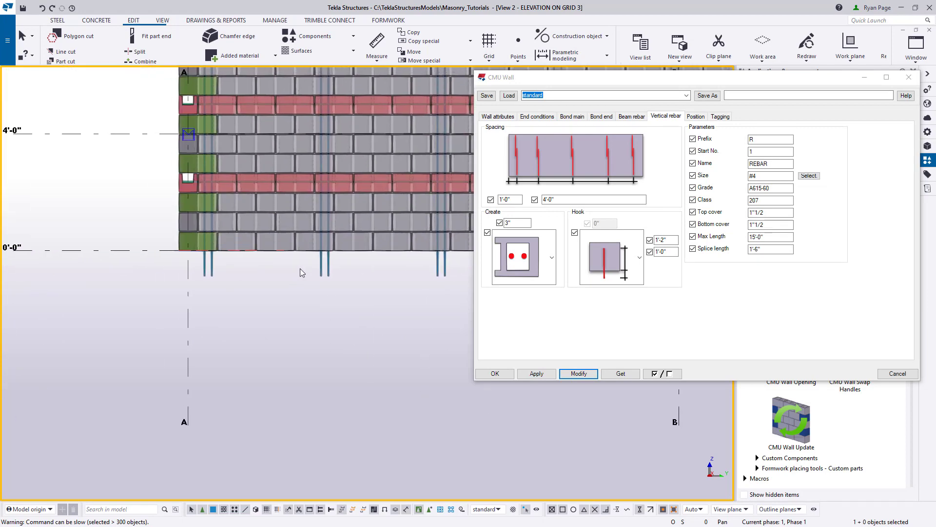
Set the wall's vertical rebar creation option to no bars and update the wall
{"action": "left_click", "coordinate": [321, 268]}
{"action": "left_click", "coordinate": [546, 253]}
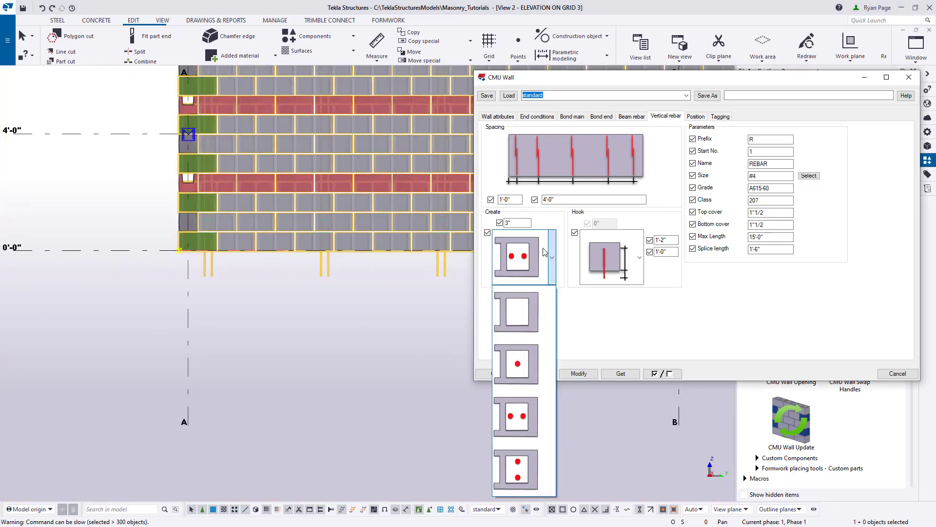
{"action": "left_click", "coordinate": [525, 320]}
{"action": "left_click", "coordinate": [579, 374]}
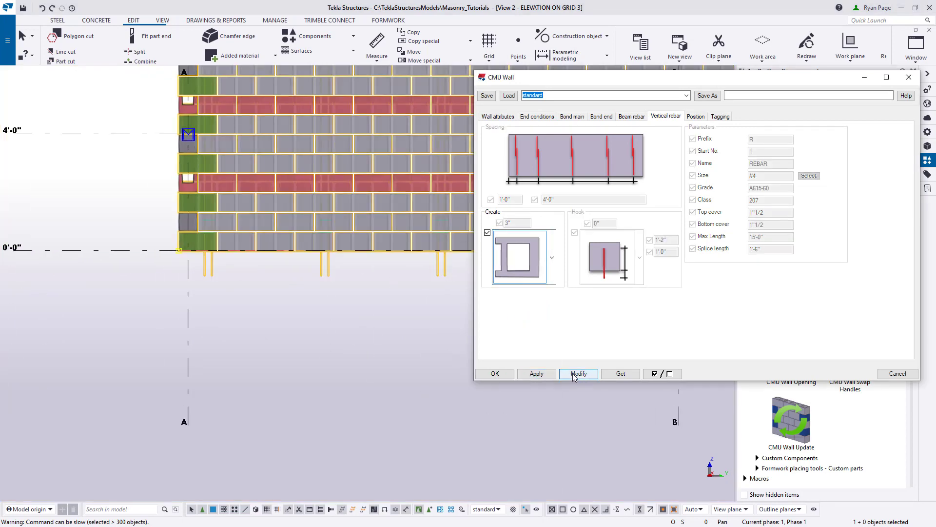
{"action": "scroll", "coordinate": [322, 240], "scroll_direction": "up", "scroll_amount": 3}
{"action": "middle_click_drag", "start_coordinate": [349, 297], "coordinate": [329, 330]}
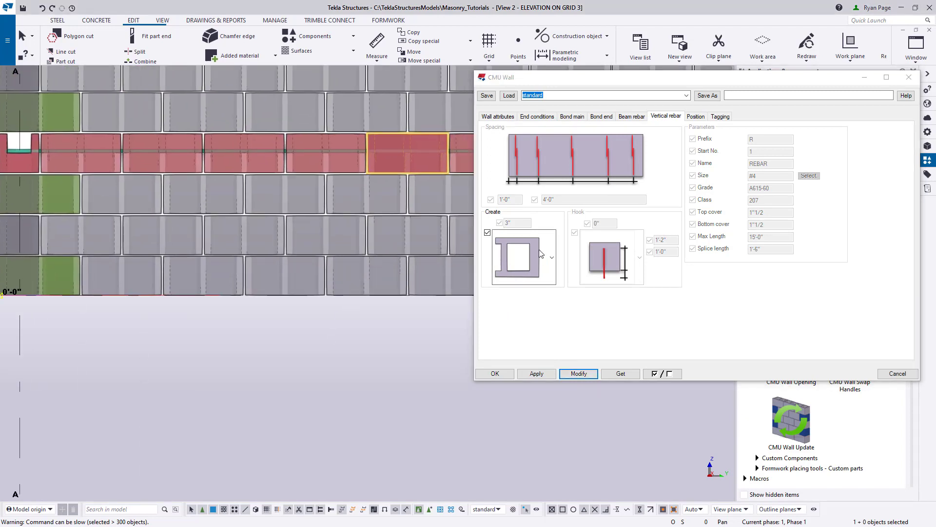
Try one centred vertical bar per cell, then two bars along the wall's length, updating the wall each time
{"action": "left_click", "coordinate": [546, 256]}
{"action": "left_click", "coordinate": [520, 363]}
{"action": "left_click", "coordinate": [579, 373]}
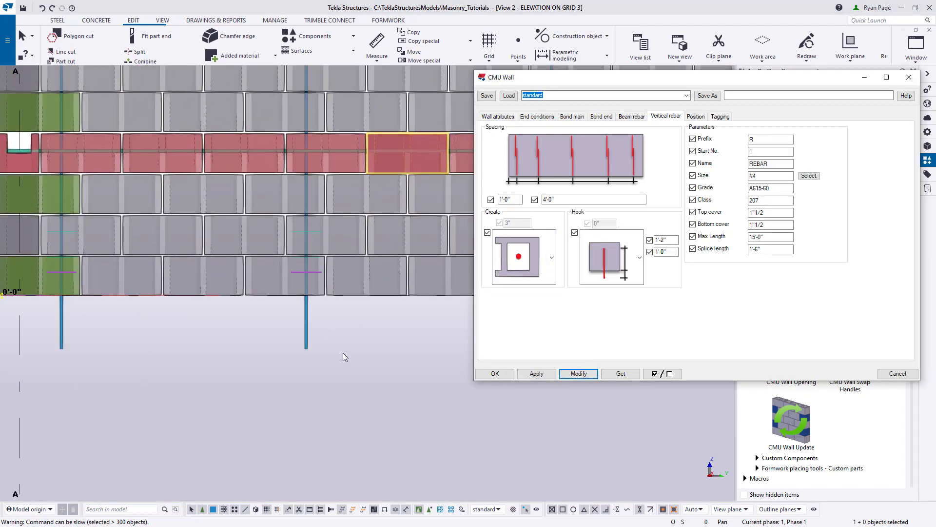
{"action": "left_click", "coordinate": [538, 281]}
{"action": "left_click", "coordinate": [525, 415]}
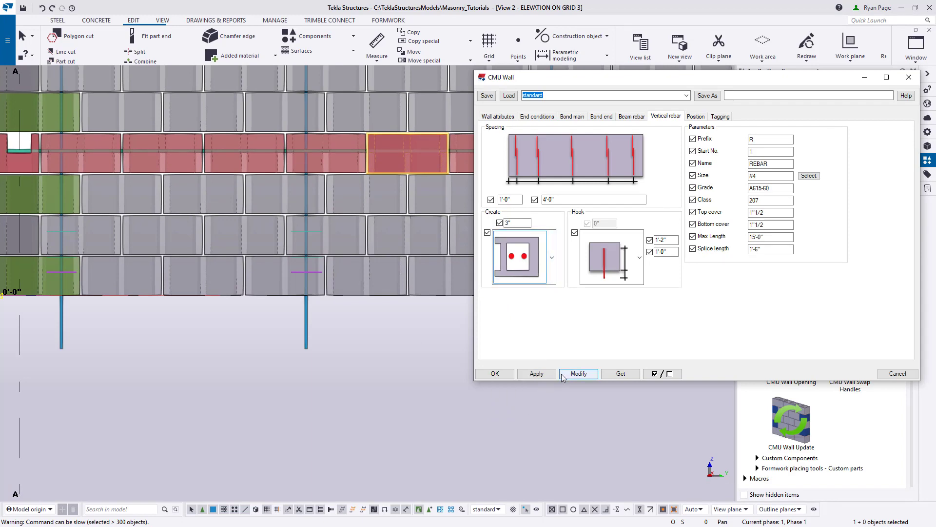
{"action": "left_click", "coordinate": [579, 374]}
Try two vertical bars across the wall's thickness, update the wall, and restore the pair along its length
{"action": "left_click", "coordinate": [539, 263]}
{"action": "left_click", "coordinate": [525, 450]}
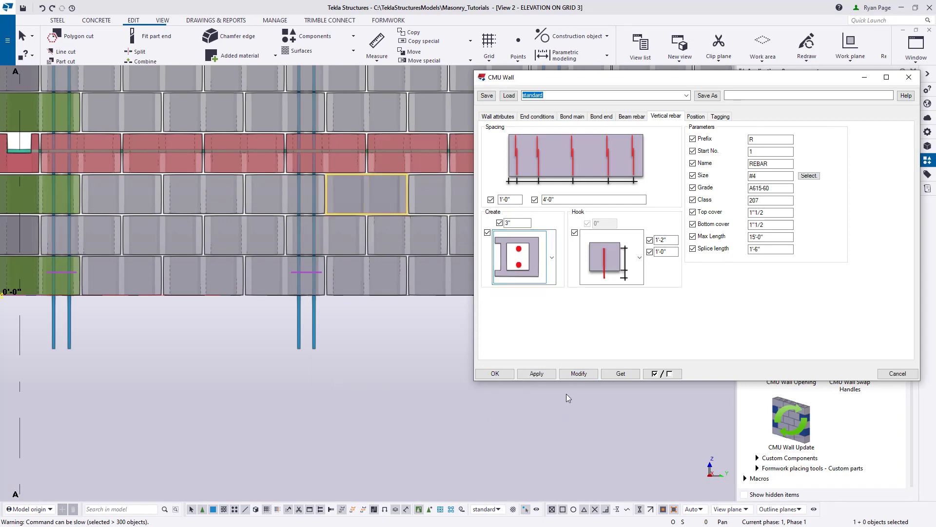
{"action": "left_click", "coordinate": [579, 373]}
{"action": "scroll", "coordinate": [336, 290], "scroll_direction": "up", "scroll_amount": 2}
{"action": "scroll", "coordinate": [335, 289], "scroll_direction": "down", "scroll_amount": 10}
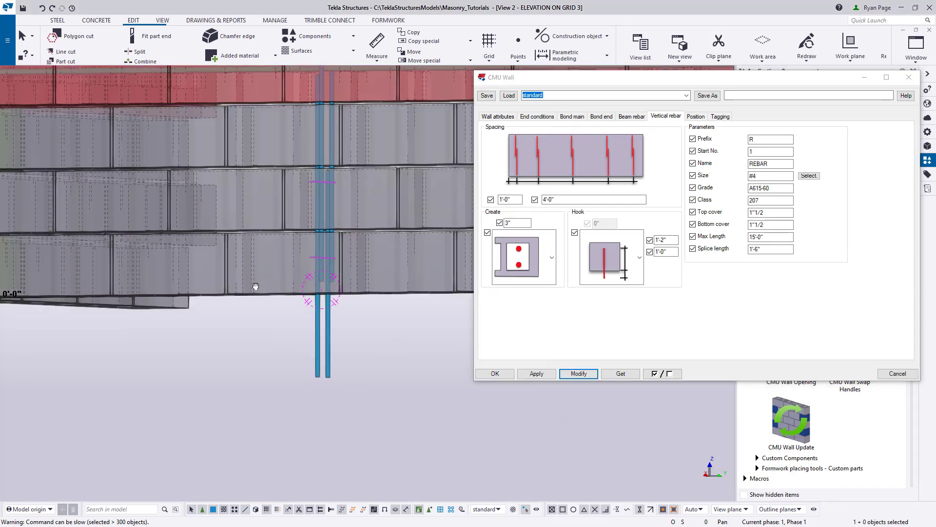
{"action": "scroll", "coordinate": [224, 352], "scroll_direction": "up", "scroll_amount": 6}
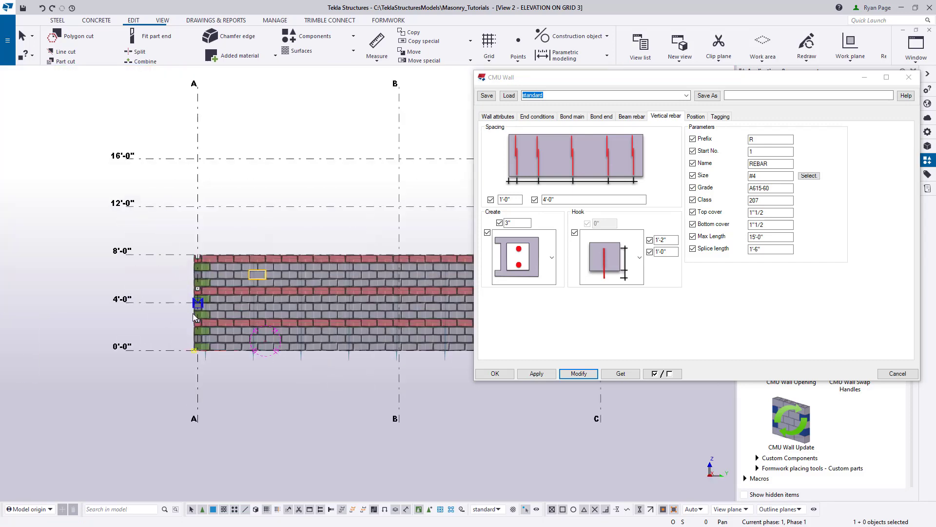
{"action": "left_click", "coordinate": [552, 257]}
{"action": "left_click", "coordinate": [530, 395]}
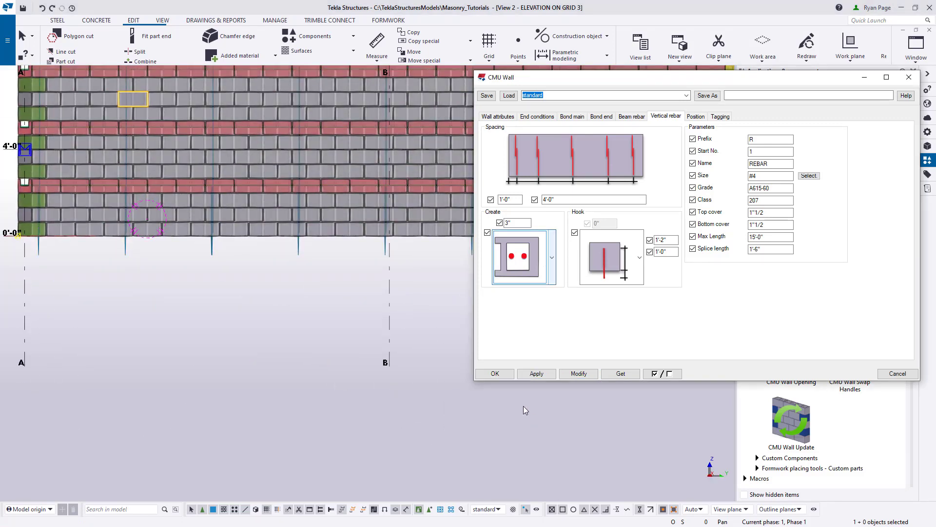
Set the vertical rebar hook option to none and update the wall
{"action": "left_click", "coordinate": [640, 257]}
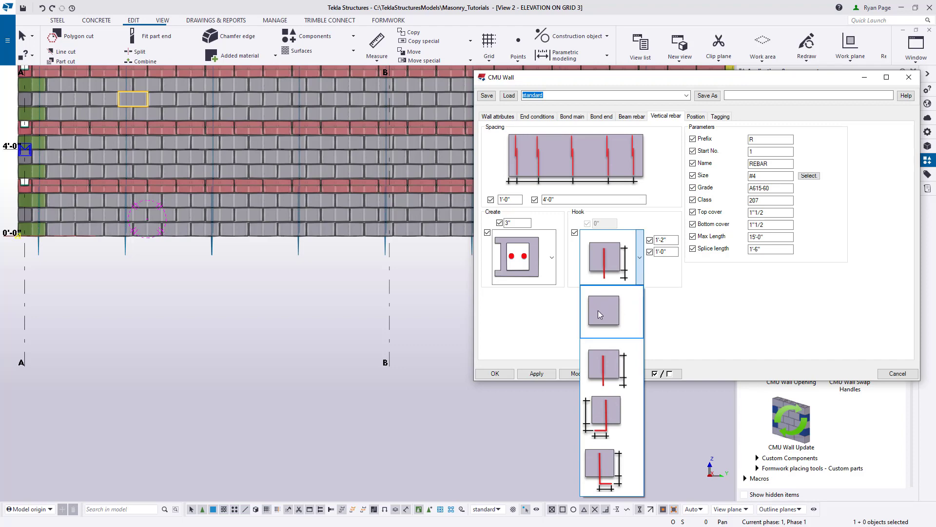
{"action": "left_click", "coordinate": [598, 311]}
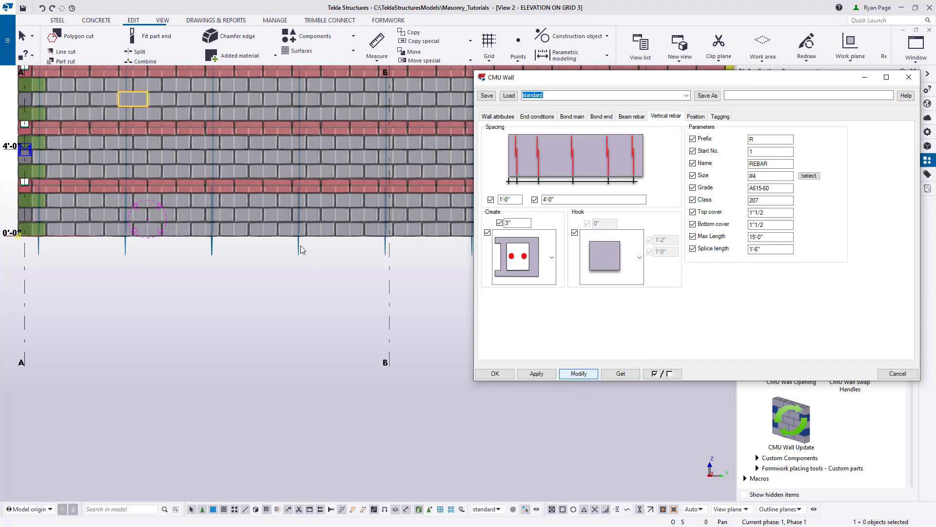
{"action": "scroll", "coordinate": [300, 245], "scroll_direction": "up", "scroll_amount": 5}
{"action": "scroll", "coordinate": [334, 222], "scroll_direction": "up", "scroll_amount": 3}
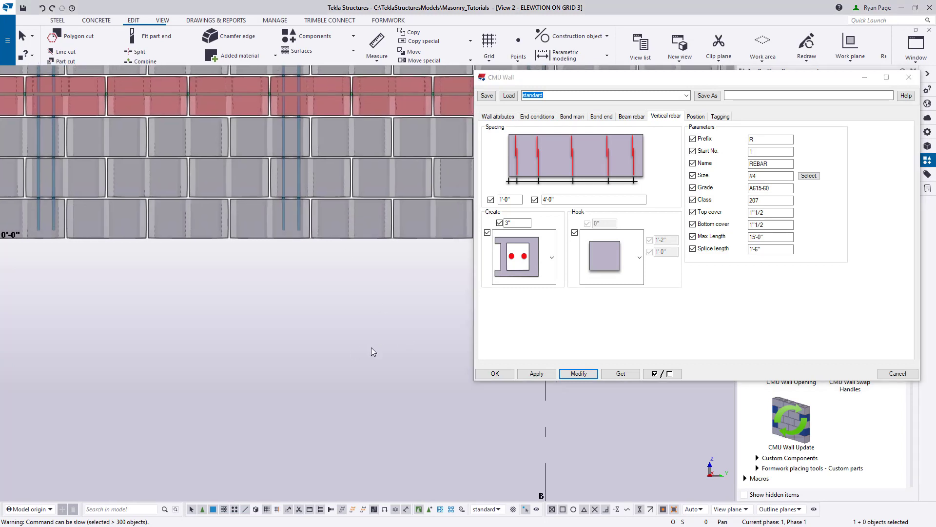
Choose a bent hook for the vertical rebar, name the bars VERT BAR and update the wall
{"action": "left_click", "coordinate": [640, 258]}
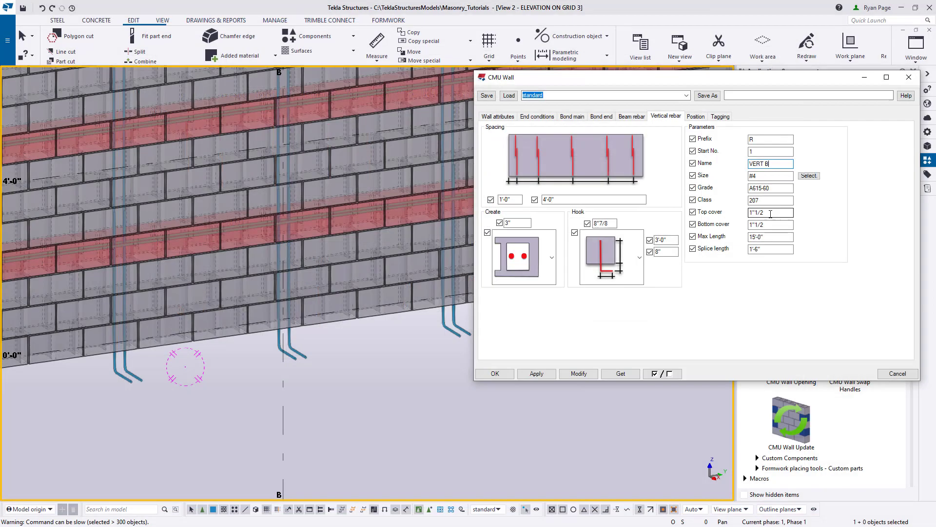
{"action": "type", "text": "AR"}
{"action": "left_click", "coordinate": [578, 373]}
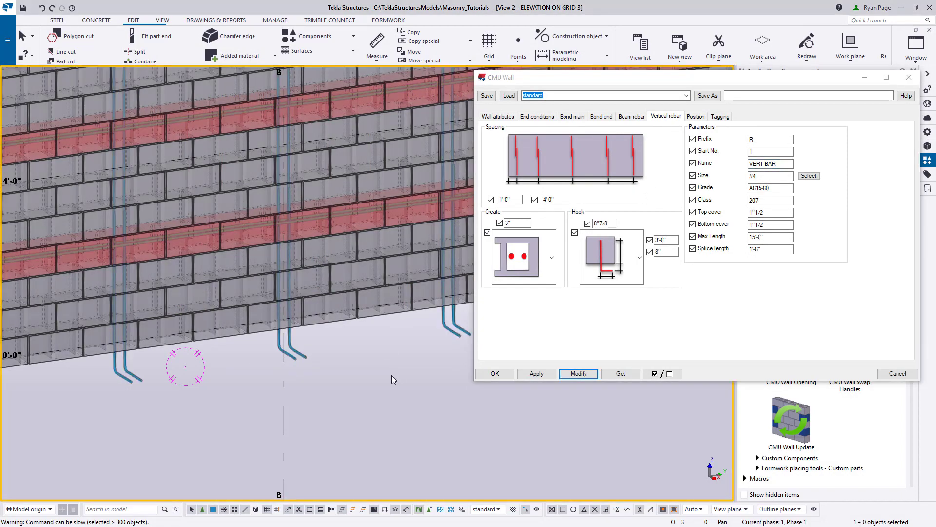
{"action": "scroll", "coordinate": [369, 381], "scroll_direction": "down", "scroll_amount": 8}
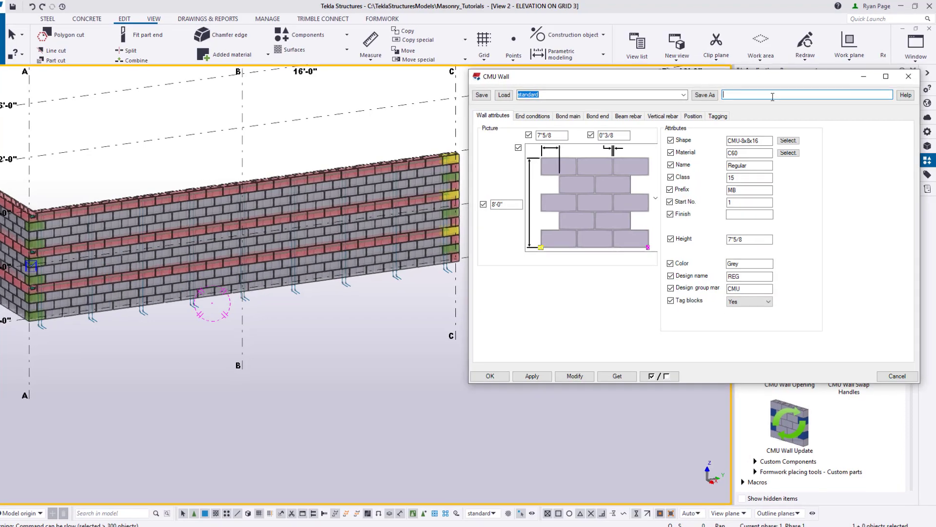
Save the CMU wall settings as a new attribute file named TR_8inch_Wall
{"action": "type", "text": "T"}
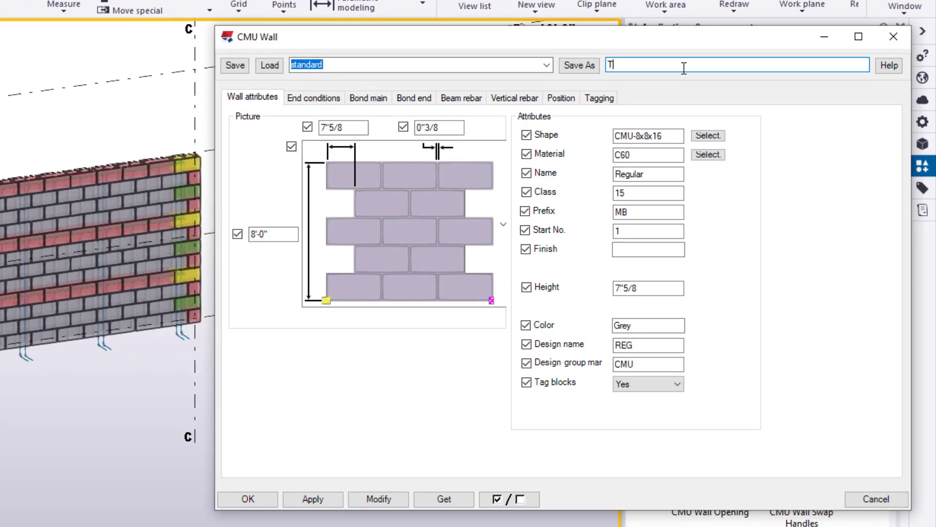
{"action": "type", "text": "R_"}
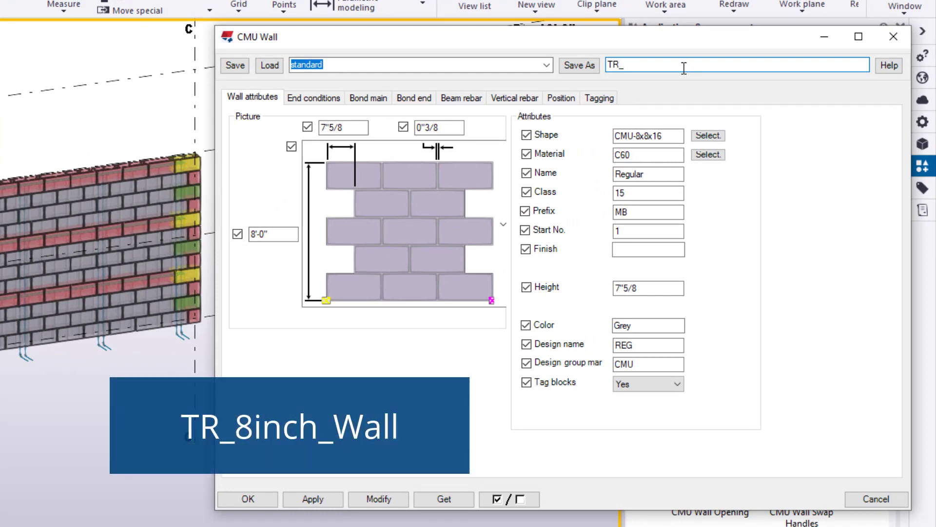
{"action": "type", "text": "8inch_W"}
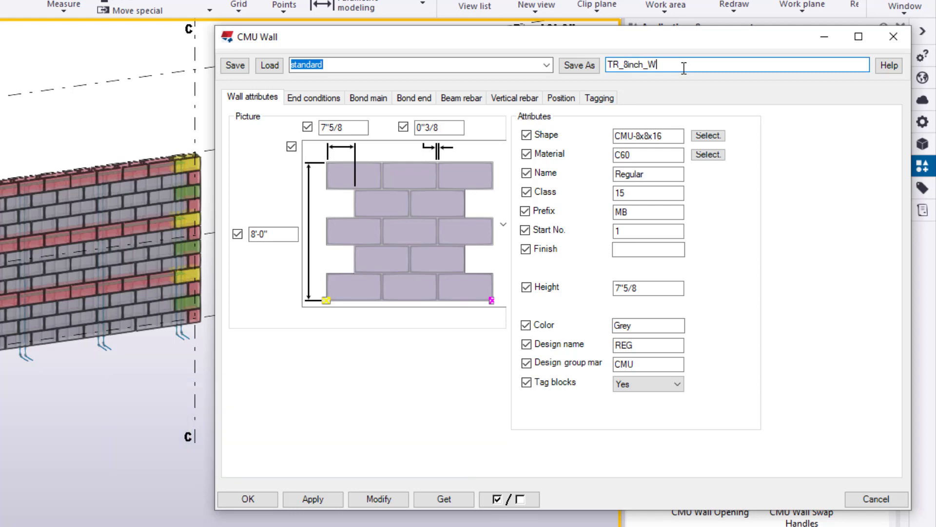
{"action": "type", "text": "all"}
{"action": "left_click", "coordinate": [584, 69]}
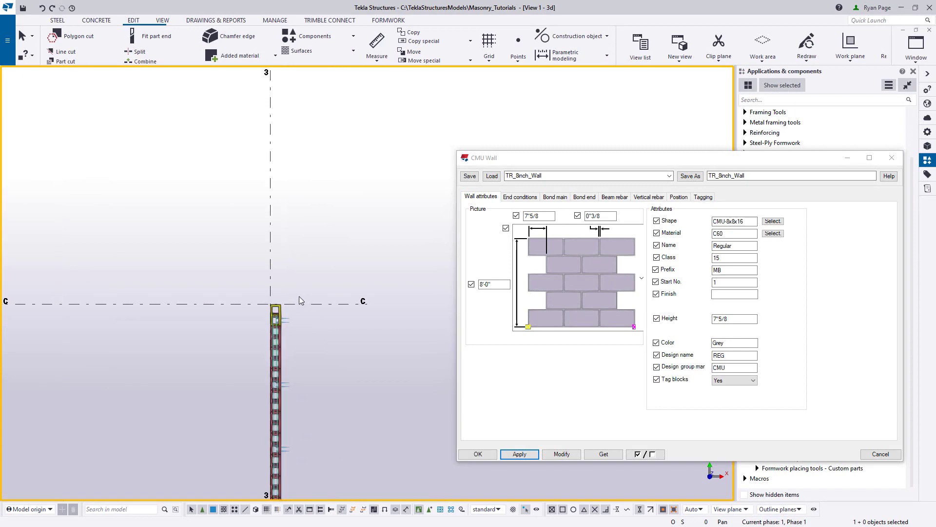
Switch the model view to plan and close the CMU Wall settings
{"action": "scroll", "coordinate": [377, 256], "scroll_direction": "down", "scroll_amount": 1}
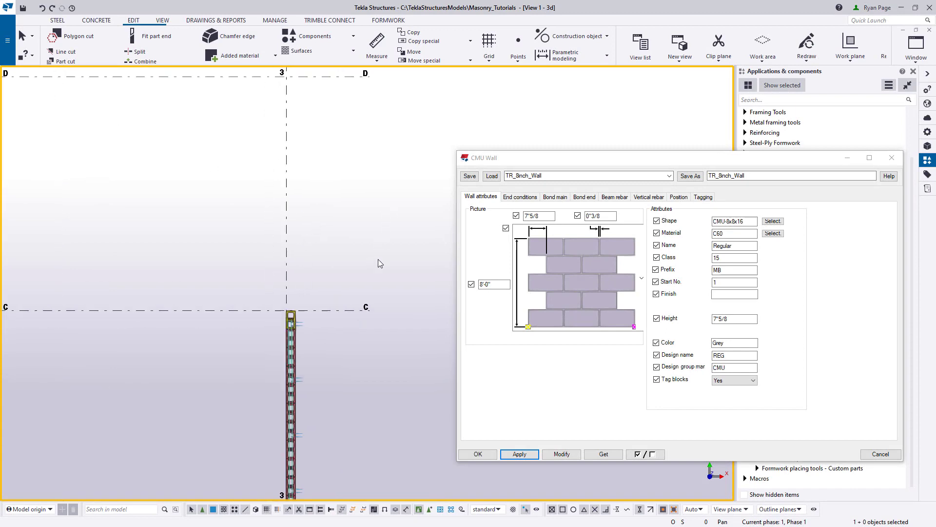
{"action": "key", "text": "ctrl+p"}
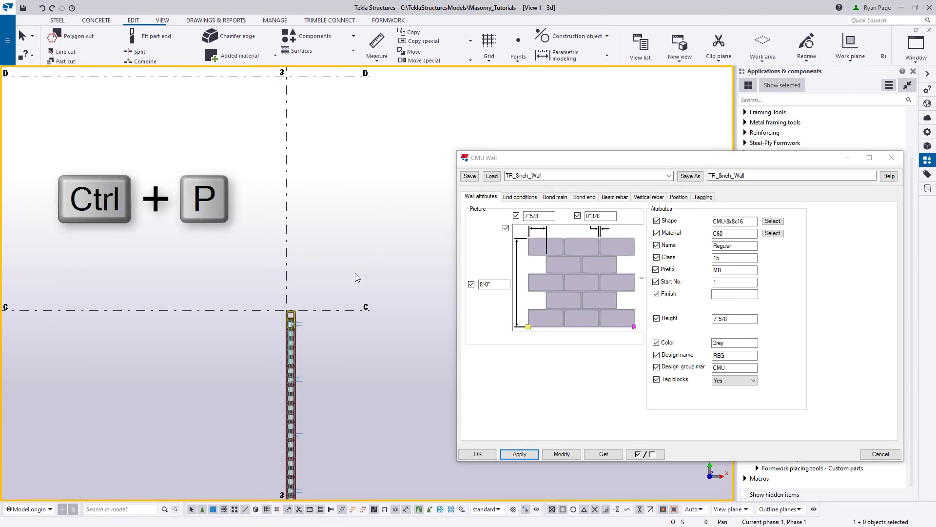
{"action": "left_click", "coordinate": [892, 157]}
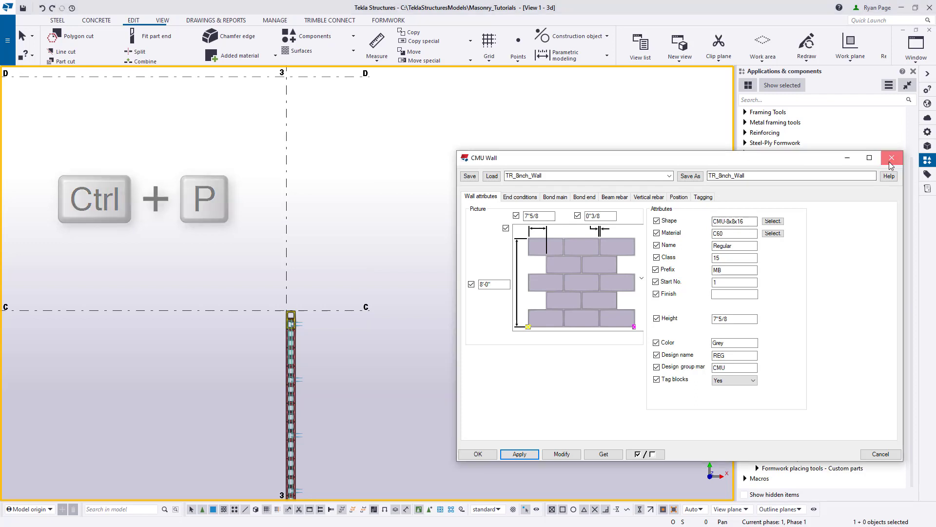
Start a new CMU wall 3/8" beyond the existing wall's end at grid C, referenced from the corner away from grid line 3
{"action": "scroll", "coordinate": [288, 339], "scroll_direction": "up", "scroll_amount": 6}
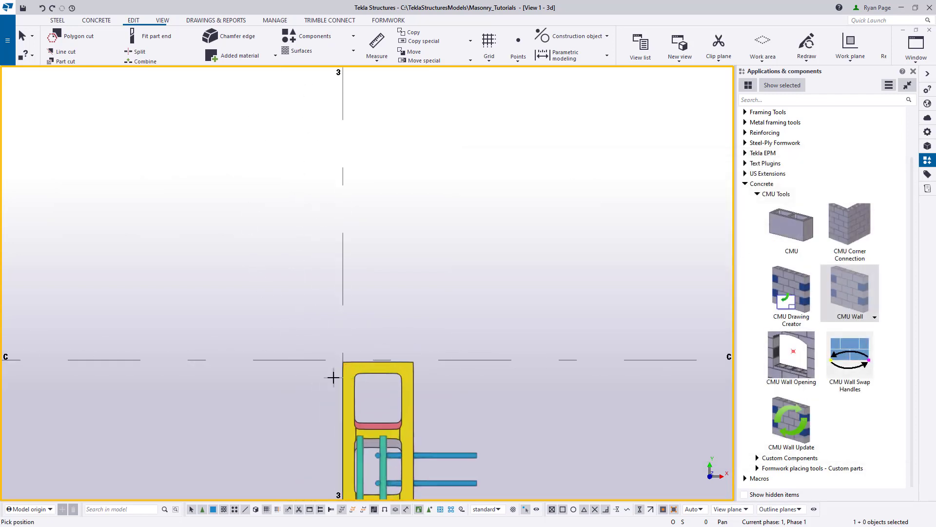
{"action": "scroll", "coordinate": [315, 291], "scroll_direction": "down", "scroll_amount": 1}
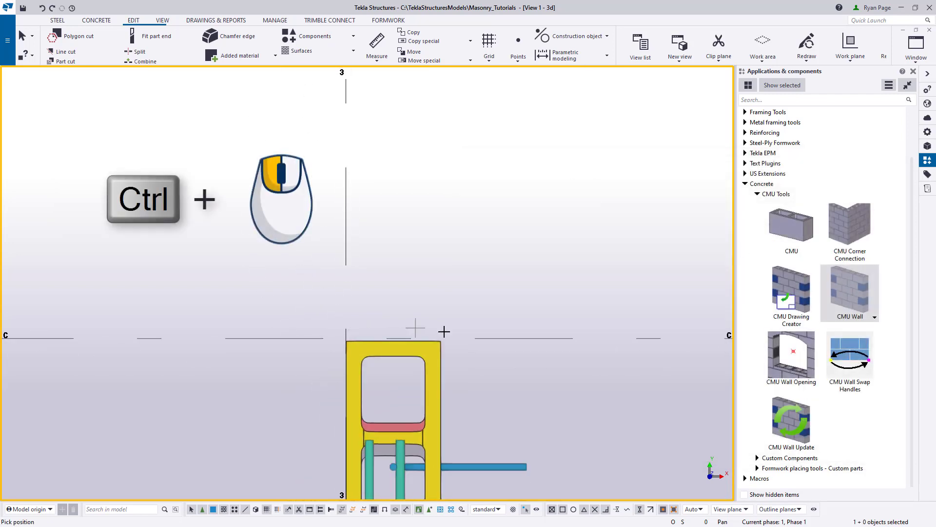
{"action": "scroll", "coordinate": [441, 338], "scroll_direction": "up", "scroll_amount": 3}
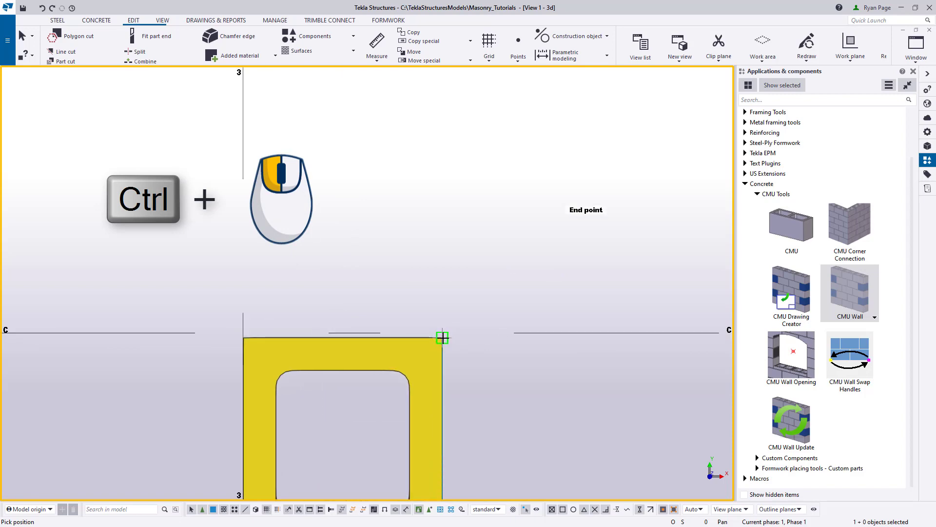
{"action": "left_click", "coordinate": [441, 338]}
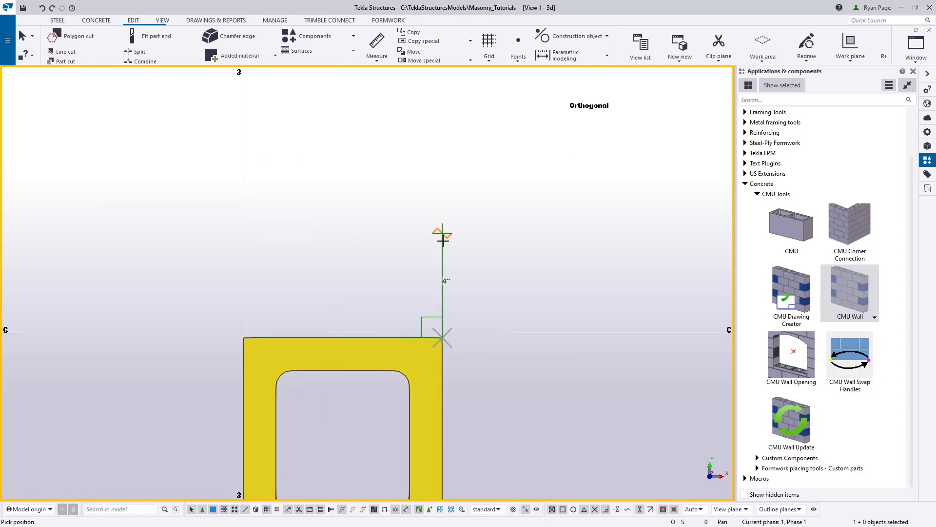
{"action": "type", "text": "3/8"}
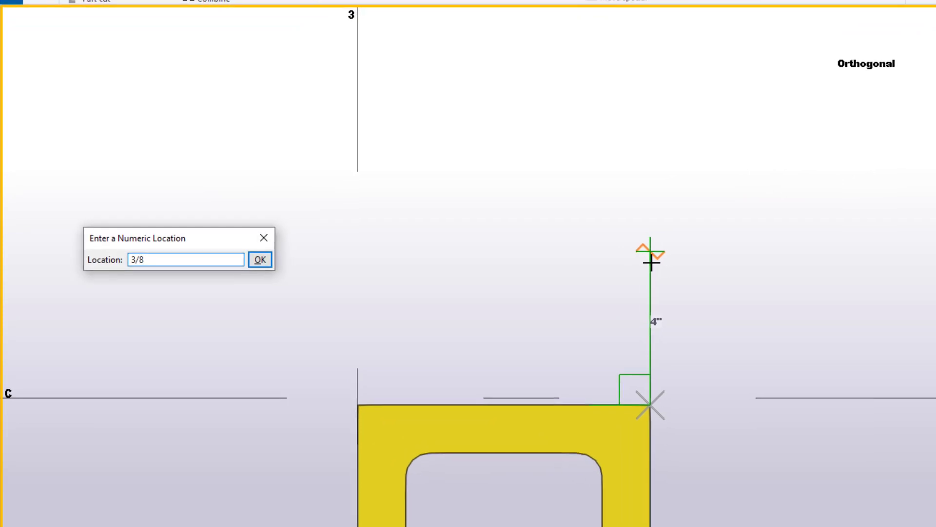
{"action": "key", "text": "Return"}
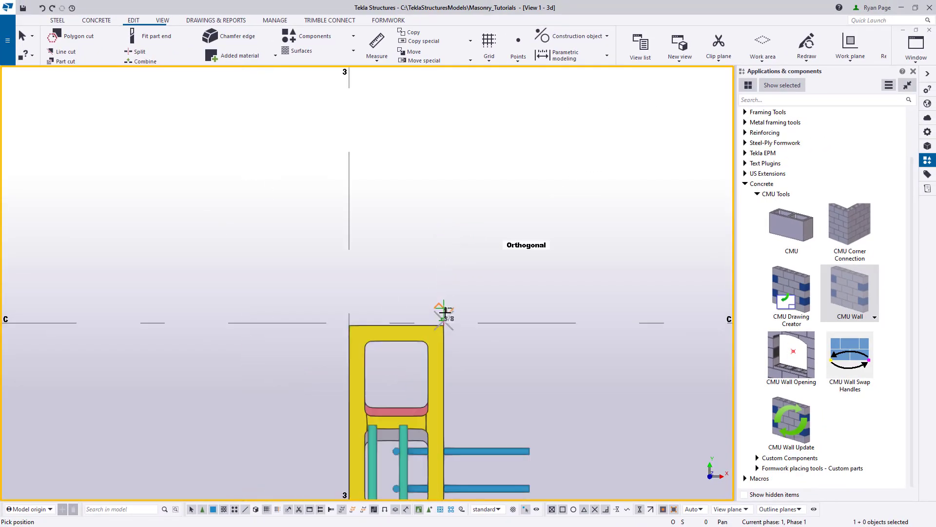
Place the new CMU wall's end point perpendicular to grid line E, beside grid line 3
{"action": "scroll", "coordinate": [444, 314], "scroll_direction": "down", "scroll_amount": 5}
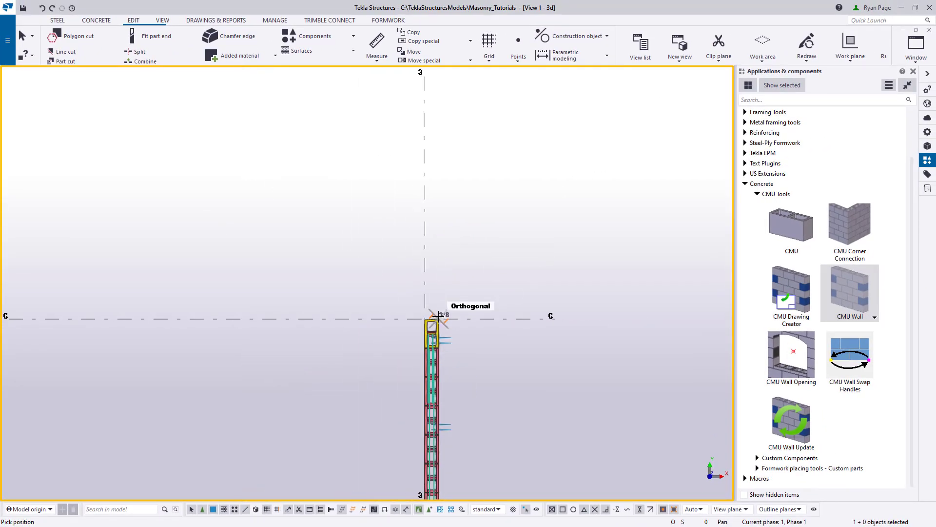
{"action": "scroll", "coordinate": [493, 182], "scroll_direction": "up", "scroll_amount": 1}
{"action": "scroll", "coordinate": [444, 397], "scroll_direction": "down", "scroll_amount": 1}
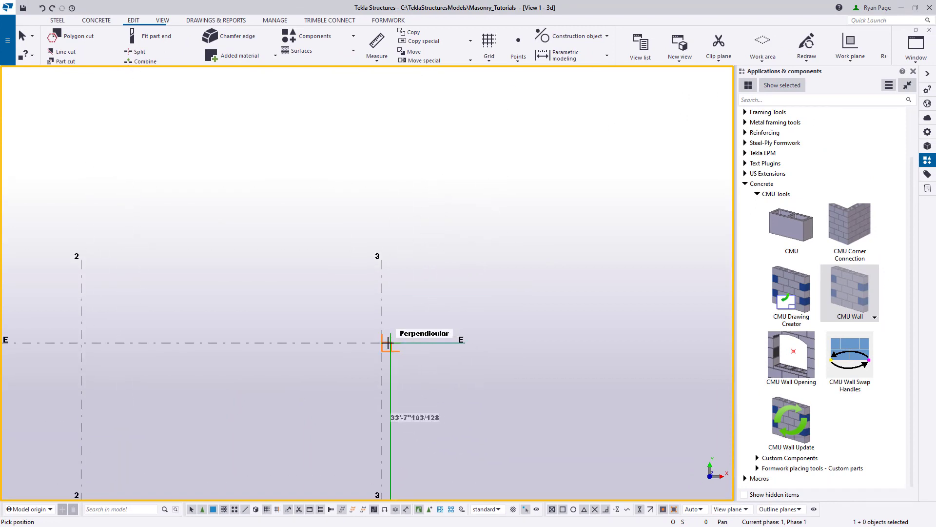
{"action": "left_click", "coordinate": [394, 348]}
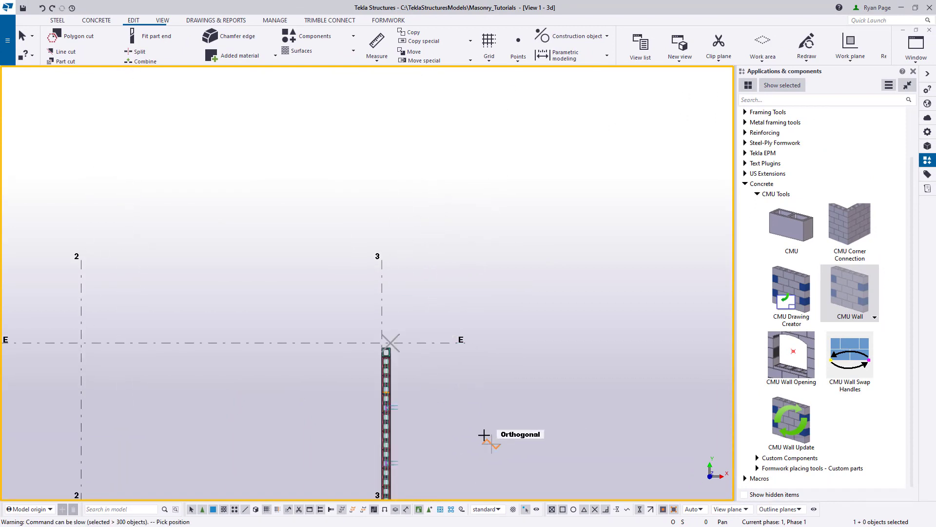
Finish placing the CMU wall along grid line 3 between grids C and E, and end the command
{"action": "scroll", "coordinate": [393, 368], "scroll_direction": "up", "scroll_amount": 2}
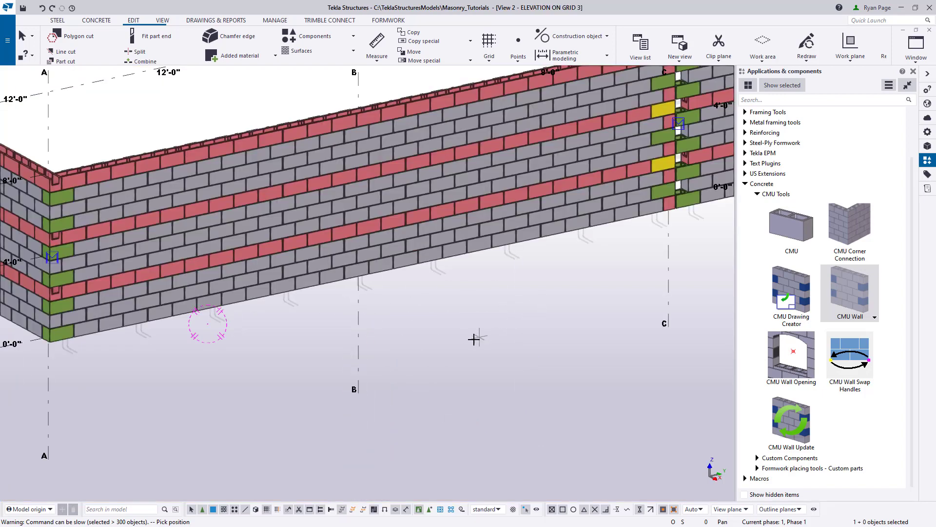
{"action": "scroll", "coordinate": [474, 339], "scroll_direction": "down", "scroll_amount": 3}
{"action": "right_click", "coordinate": [461, 336]}
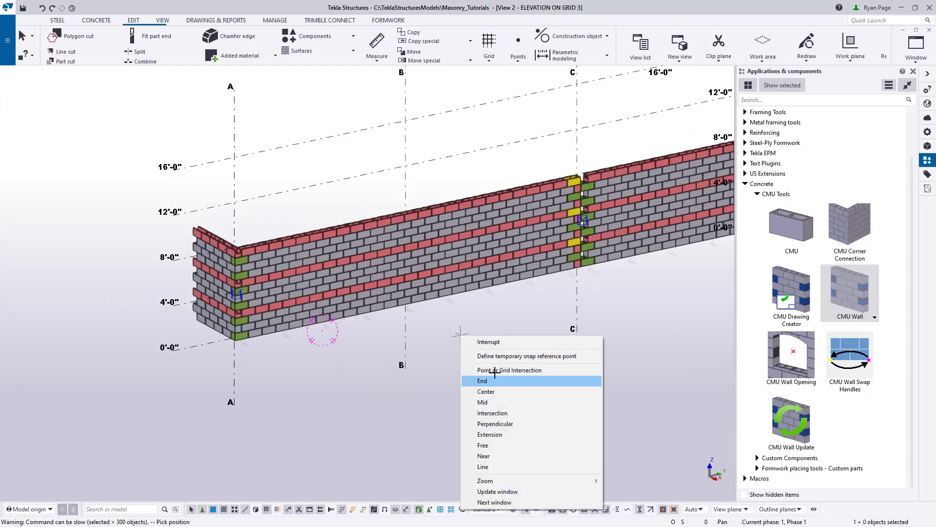
{"action": "left_click", "coordinate": [488, 342]}
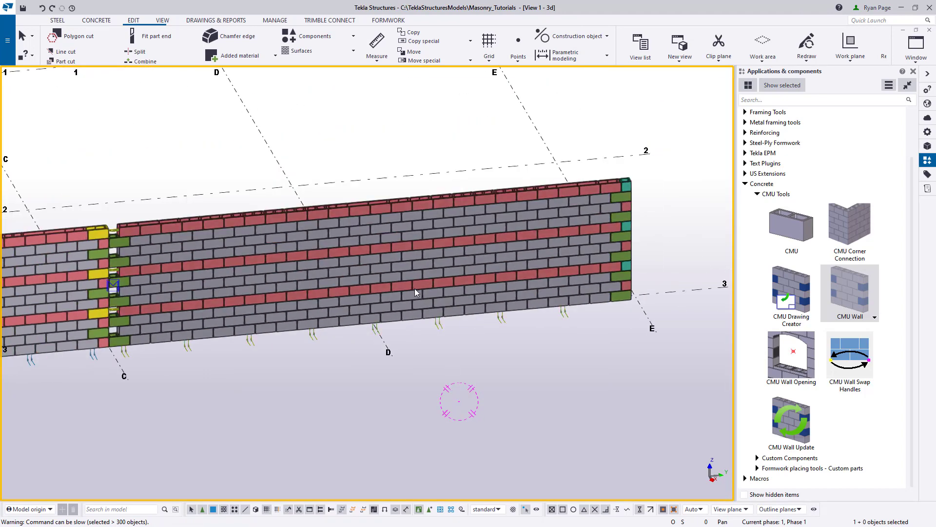
Set the end condition of the wall between grids C and E to half blocks at both ends and apply it to the wall
{"action": "left_click", "coordinate": [408, 283]}
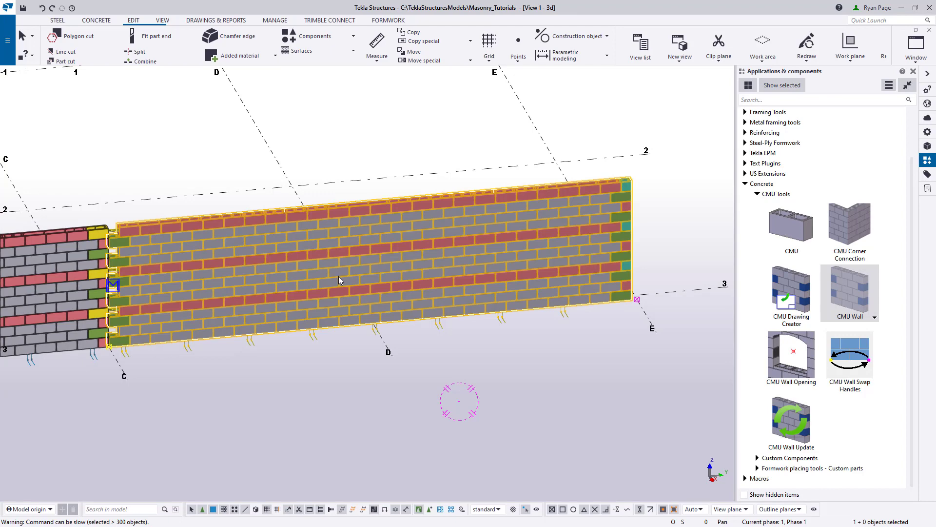
{"action": "double_click", "coordinate": [339, 278]}
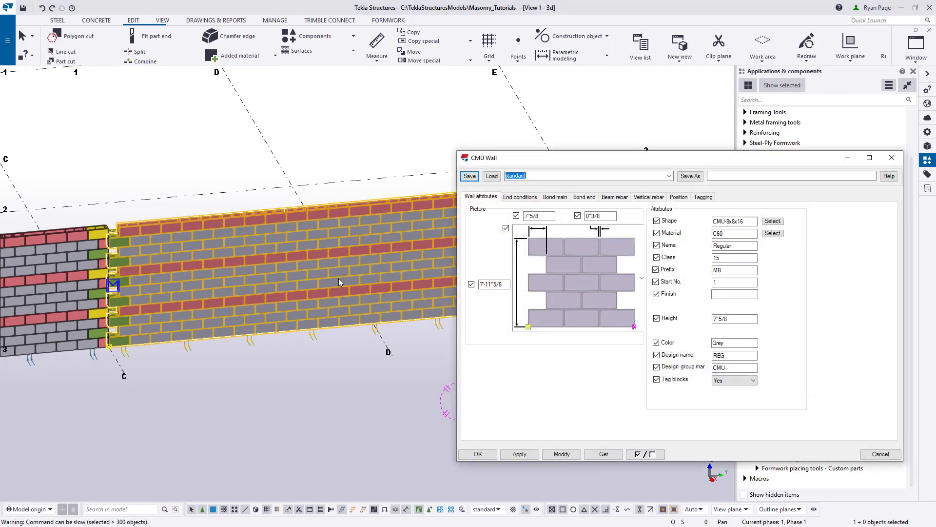
{"action": "left_click", "coordinate": [522, 199]}
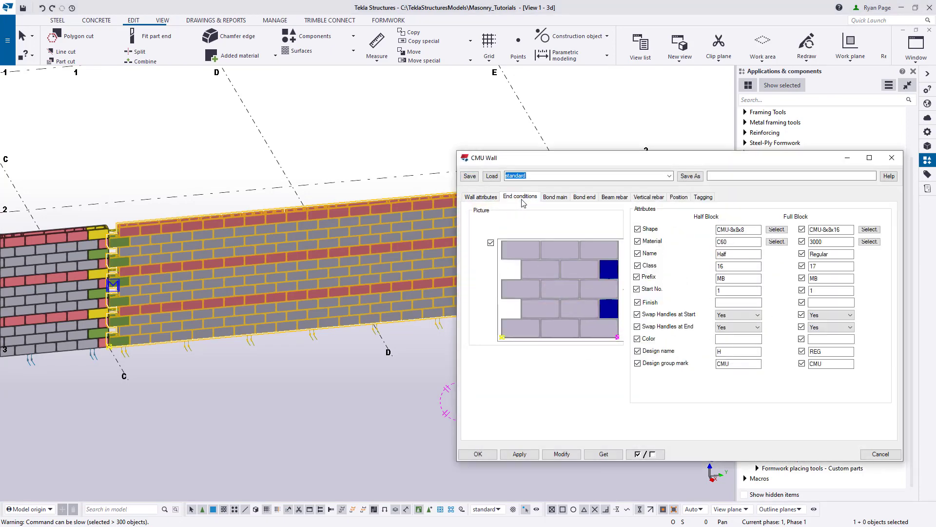
{"action": "left_click", "coordinate": [605, 295]}
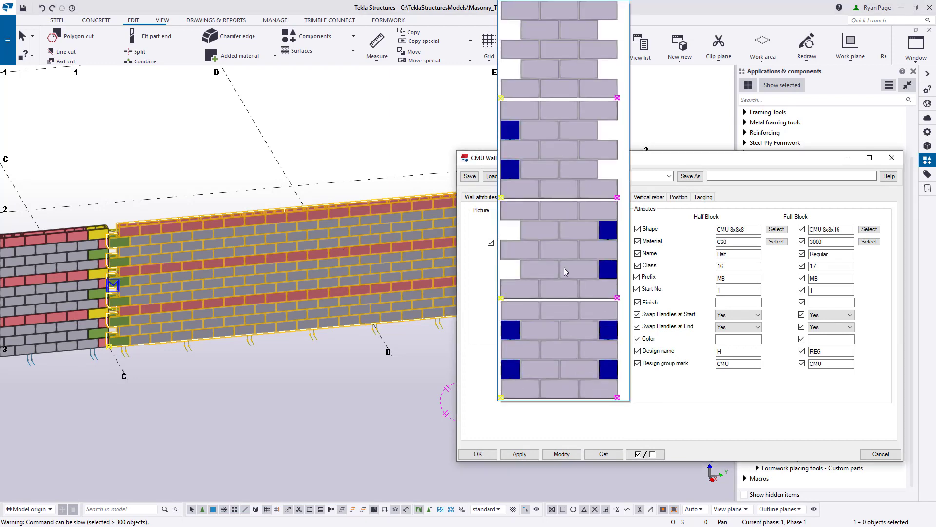
{"action": "left_click", "coordinate": [555, 334]}
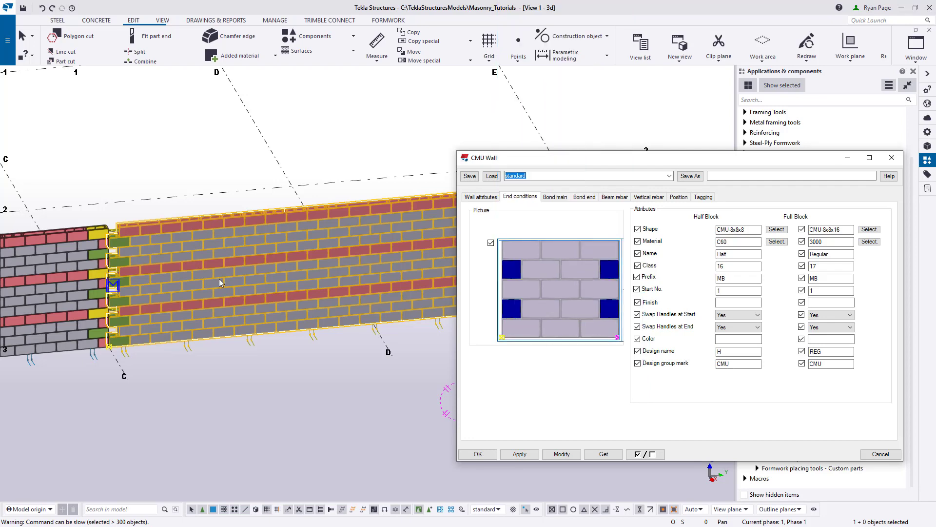
{"action": "left_click", "coordinate": [320, 383]}
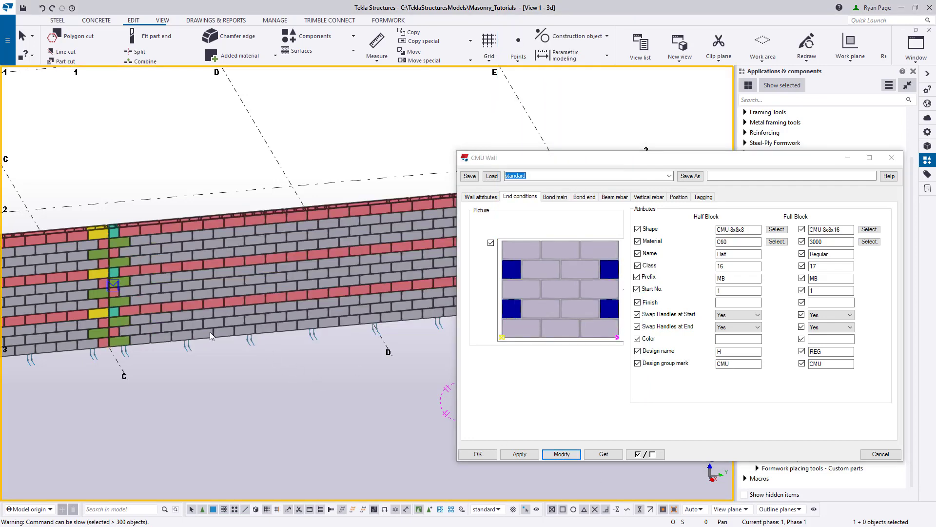
Switch the same wall's bond pattern to the one with the shorter course at the base, apply it and close the CMU Wall settings
{"action": "scroll", "coordinate": [195, 381], "scroll_direction": "down", "scroll_amount": 2}
{"action": "middle_click_drag", "start_coordinate": [170, 335], "coordinate": [111, 265], "text": "ctrl"}
{"action": "scroll", "coordinate": [119, 268], "scroll_direction": "up", "scroll_amount": 5}
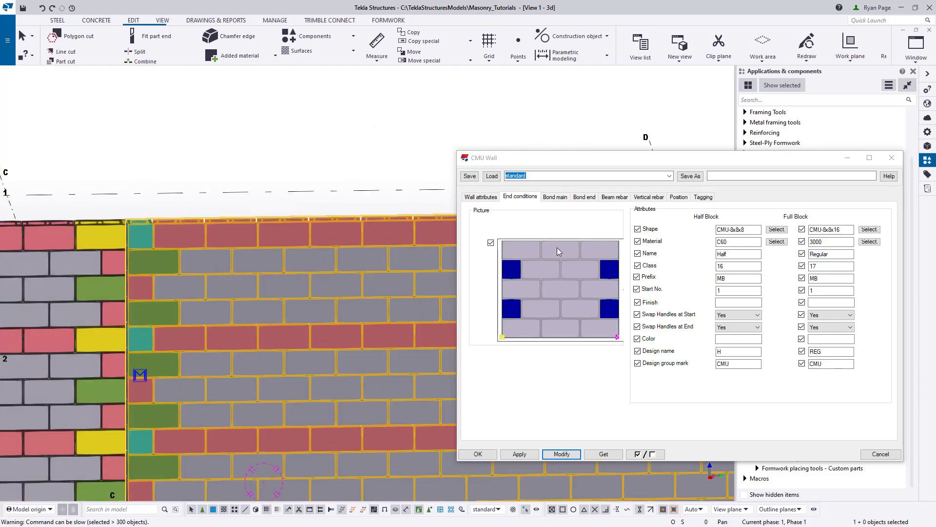
{"action": "left_click", "coordinate": [481, 196]}
{"action": "left_click", "coordinate": [561, 261]}
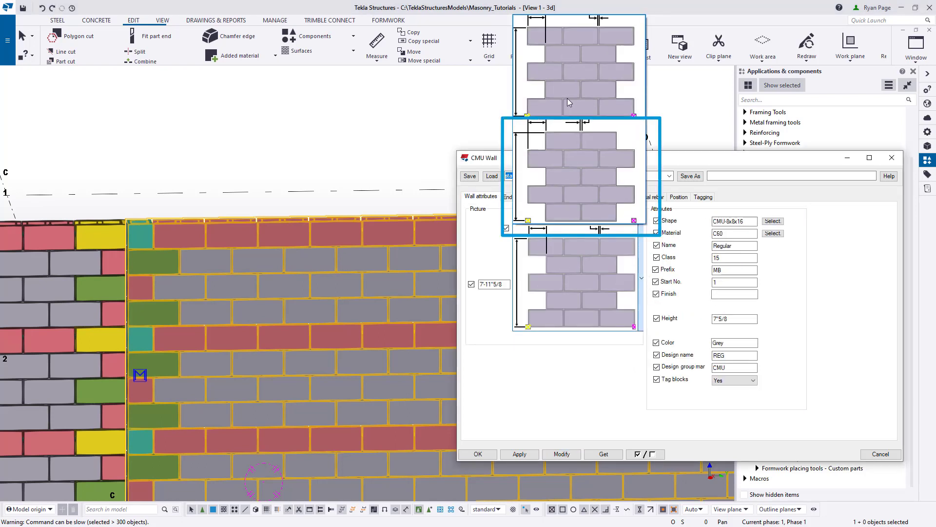
{"action": "left_click", "coordinate": [566, 163]}
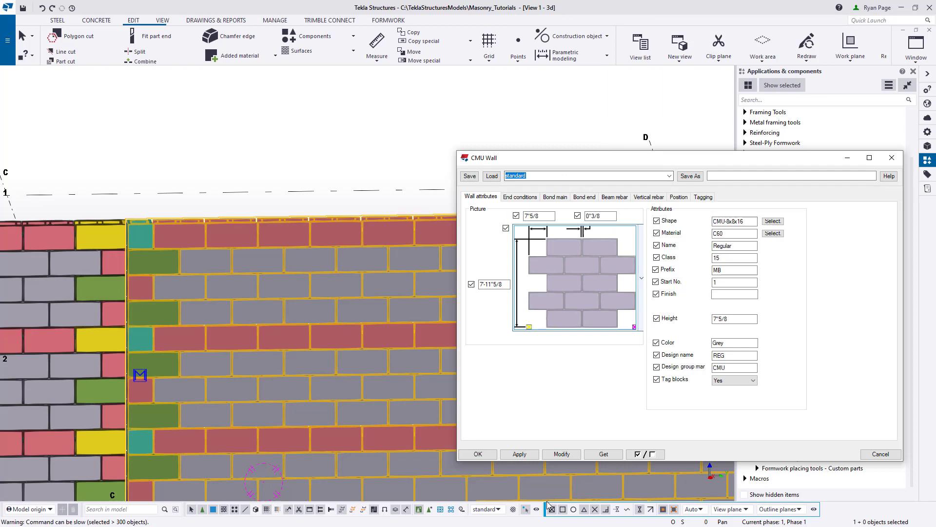
{"action": "left_click", "coordinate": [562, 454]}
{"action": "scroll", "coordinate": [161, 326], "scroll_direction": "down", "scroll_amount": 6}
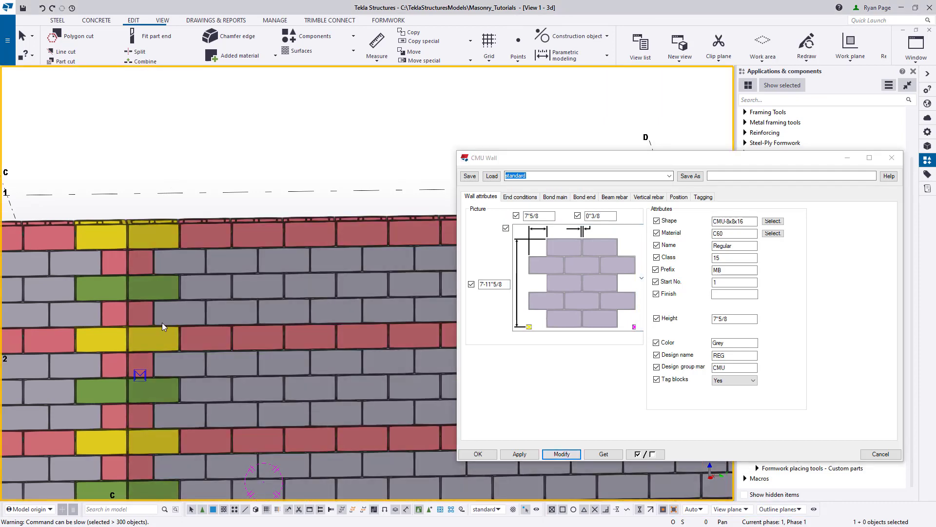
{"action": "middle_click_drag", "start_coordinate": [228, 391], "coordinate": [141, 383], "text": "ctrl"}
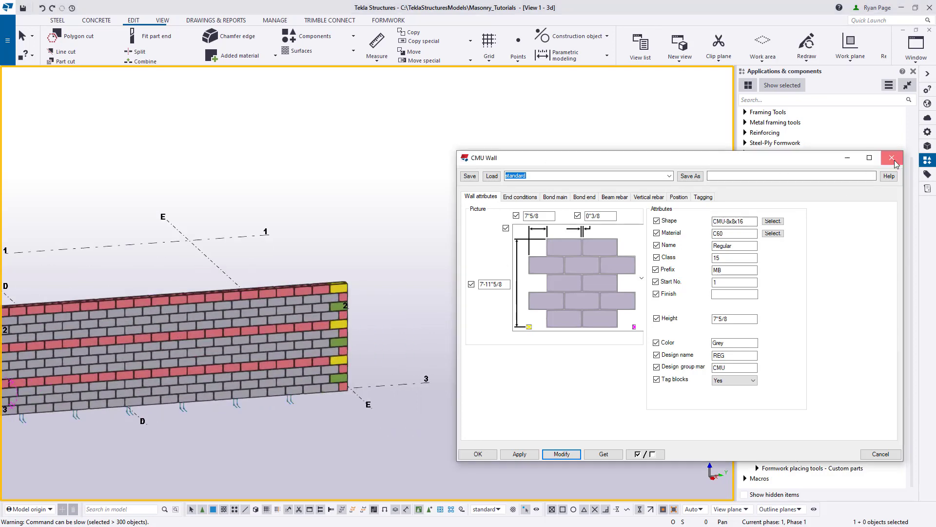
{"action": "key", "text": "Escape"}
{"action": "middle_click_drag", "start_coordinate": [258, 332], "coordinate": [334, 354], "text": "ctrl"}
Move the wall's end handle at grid line E outward by 6 inches along grid line 3 in plan view
{"action": "key", "text": "ctrl+p"}
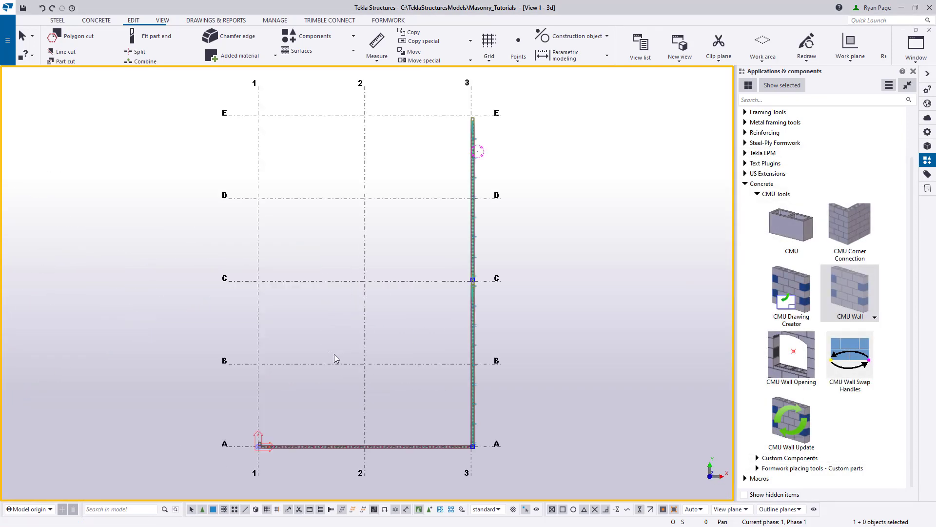
{"action": "scroll", "coordinate": [397, 155], "scroll_direction": "up", "scroll_amount": 3}
{"action": "middle_click_drag", "start_coordinate": [502, 100], "coordinate": [479, 203]}
{"action": "scroll", "coordinate": [479, 202], "scroll_direction": "up", "scroll_amount": 4}
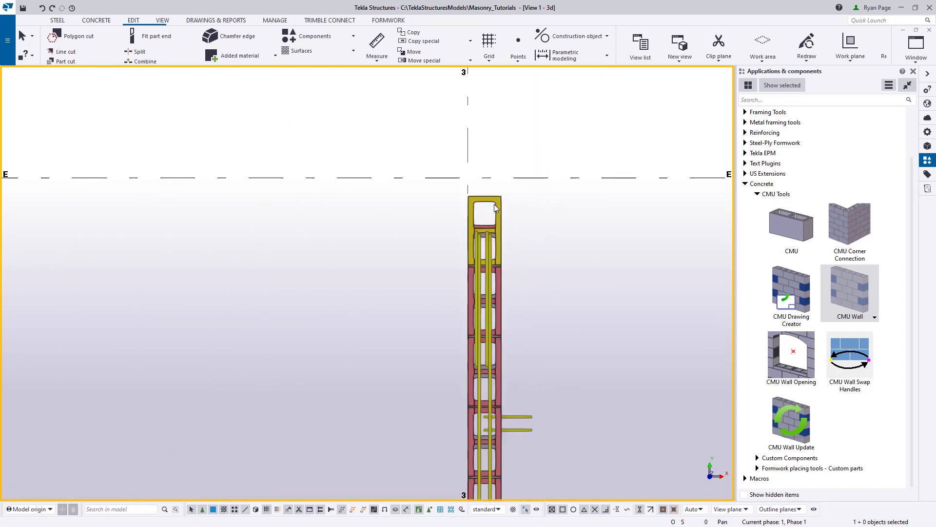
{"action": "middle_click_drag", "start_coordinate": [538, 188], "coordinate": [475, 282]}
{"action": "left_click", "coordinate": [464, 311]}
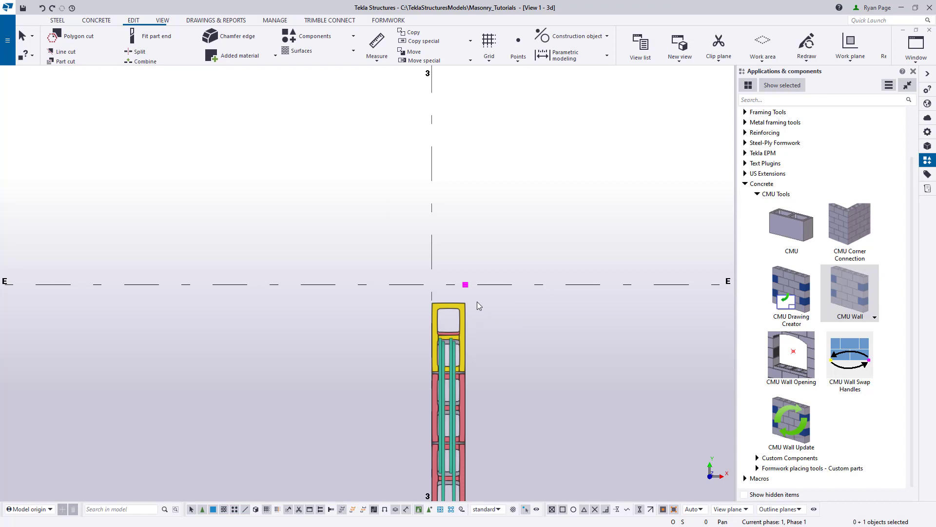
{"action": "right_click", "coordinate": [477, 302]}
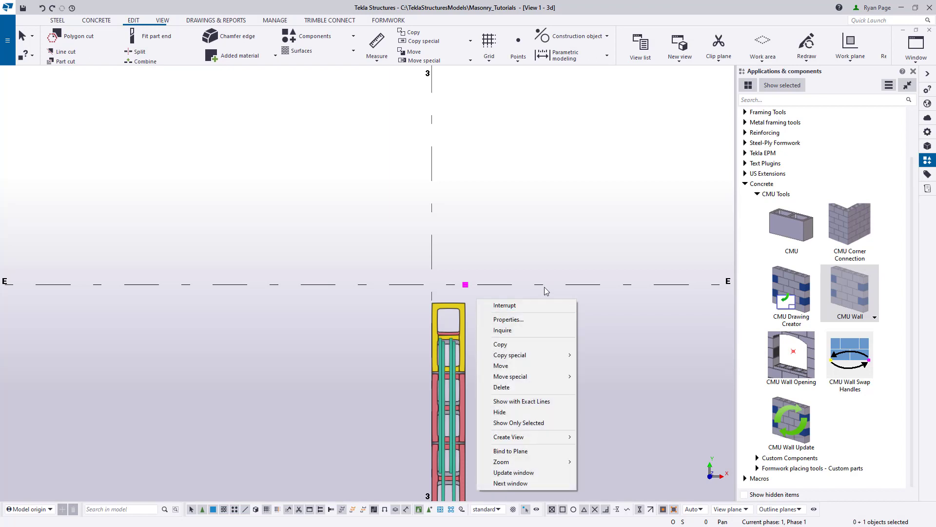
{"action": "left_click", "coordinate": [527, 367]}
{"action": "left_click", "coordinate": [465, 285]}
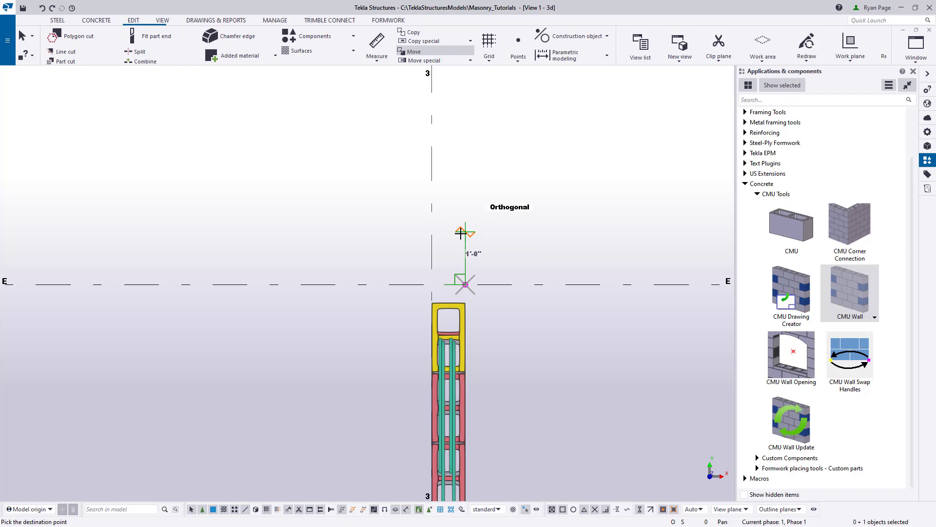
{"action": "type", "text": "6"}
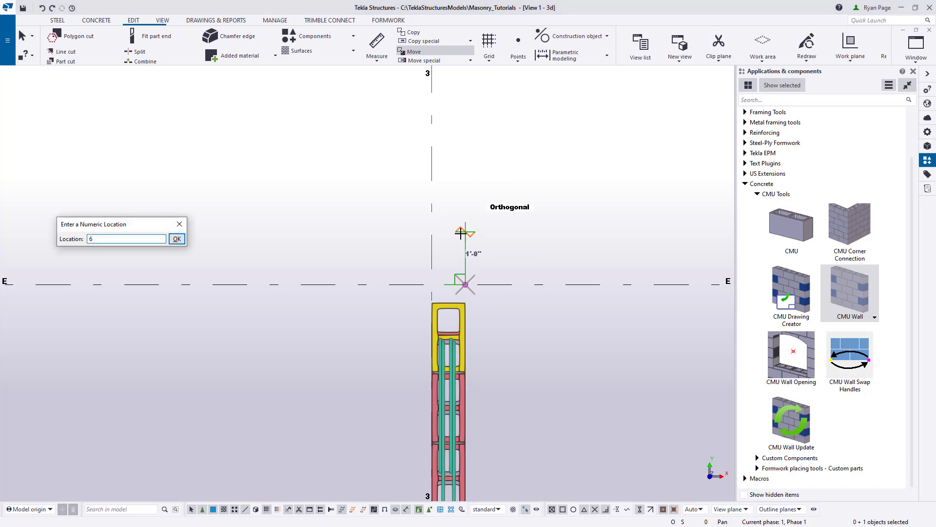
{"action": "key", "text": "Return"}
{"action": "scroll", "coordinate": [464, 302], "scroll_direction": "up", "scroll_amount": 2}
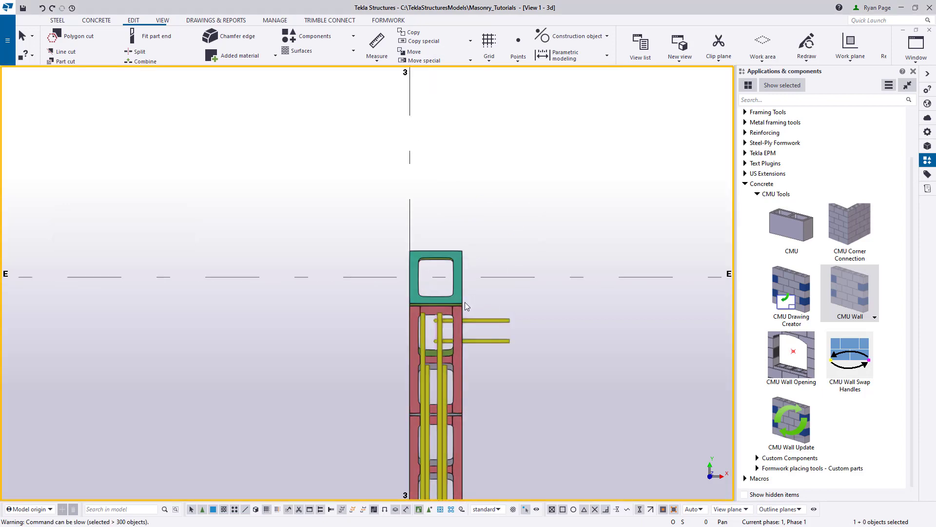
{"action": "middle_click_drag", "start_coordinate": [464, 303], "coordinate": [387, 281], "text": "ctrl"}
Delete the six projecting end blocks in alternate courses of the grid A wall at grid line 1
{"action": "scroll", "coordinate": [259, 311], "scroll_direction": "up", "scroll_amount": 3}
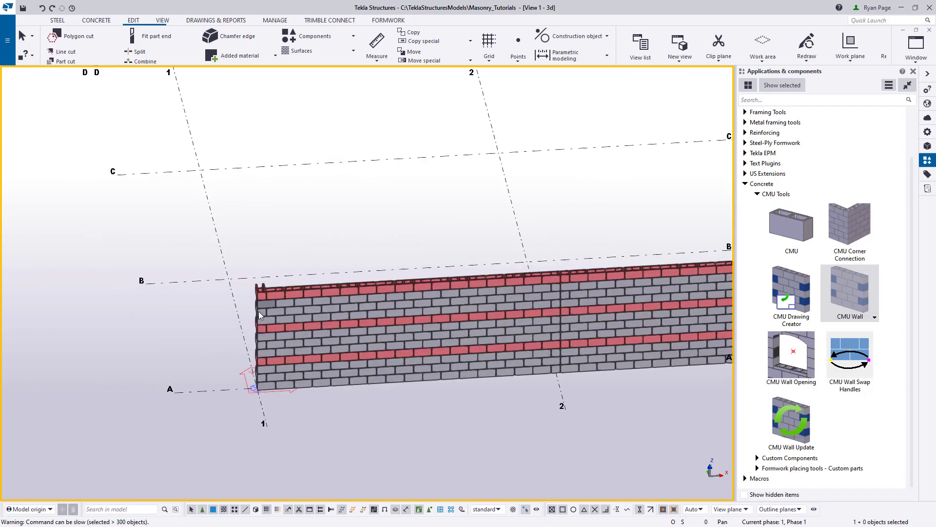
{"action": "middle_click_drag", "start_coordinate": [258, 311], "coordinate": [247, 314], "text": "ctrl"}
{"action": "scroll", "coordinate": [247, 314], "scroll_direction": "up", "scroll_amount": 5}
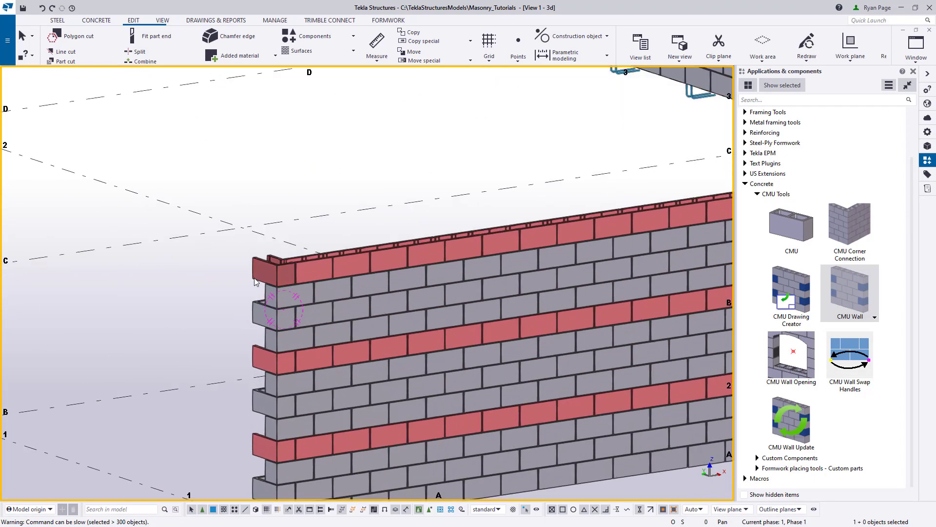
{"action": "left_click", "coordinate": [254, 277]}
{"action": "left_click", "coordinate": [253, 319], "text": "ctrl"}
{"action": "left_click", "coordinate": [259, 365], "text": "ctrl"}
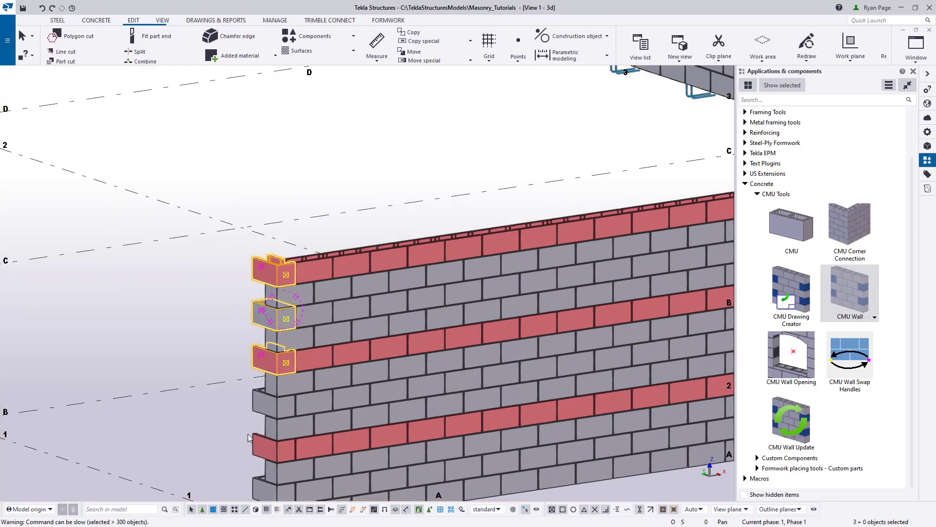
{"action": "left_click", "coordinate": [256, 414], "text": "ctrl"}
{"action": "middle_click_drag", "start_coordinate": [256, 414], "coordinate": [291, 230]}
{"action": "left_click", "coordinate": [297, 263], "text": "ctrl"}
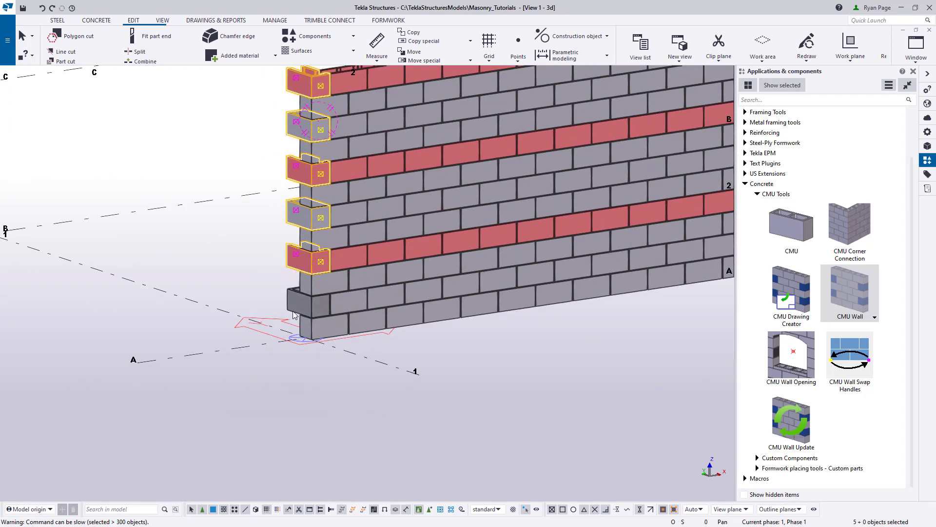
{"action": "scroll", "coordinate": [197, 322], "scroll_direction": "down", "scroll_amount": 3}
{"action": "right_click", "coordinate": [196, 304]}
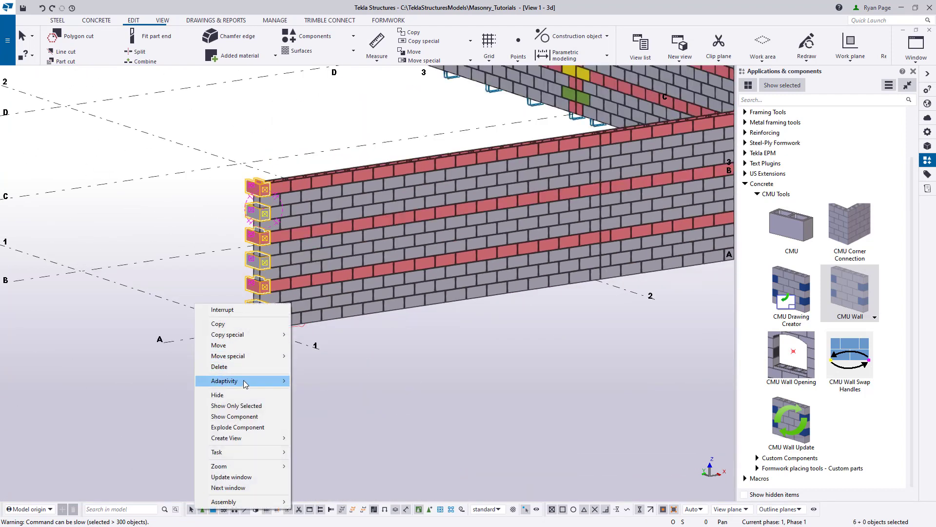
{"action": "left_click", "coordinate": [242, 366]}
Copy both grid line 3 walls from their outer corner at grid A to the outer corner of the grid A wall at grid line 1
{"action": "scroll", "coordinate": [197, 379], "scroll_direction": "down", "scroll_amount": 4}
{"action": "left_click", "coordinate": [411, 233]}
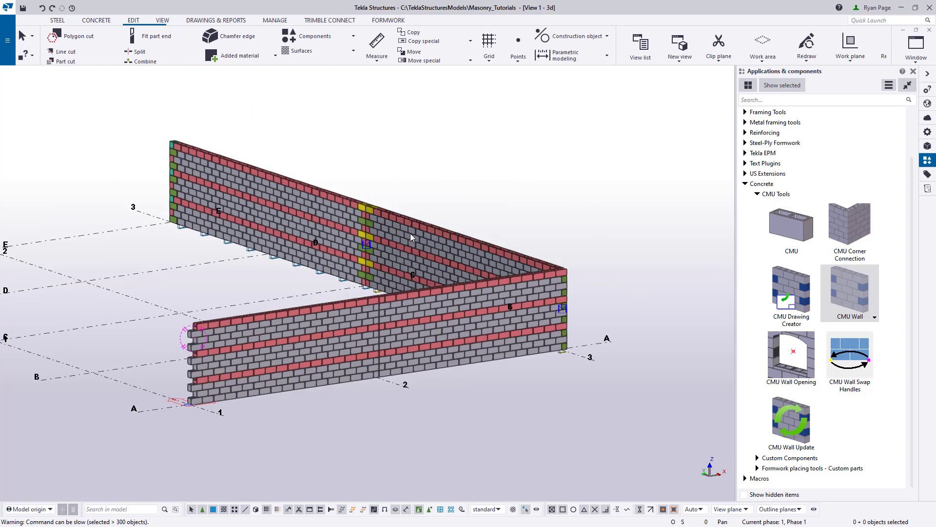
{"action": "left_click", "coordinate": [309, 206], "text": "ctrl"}
{"action": "middle_click_drag", "start_coordinate": [309, 206], "coordinate": [470, 303]}
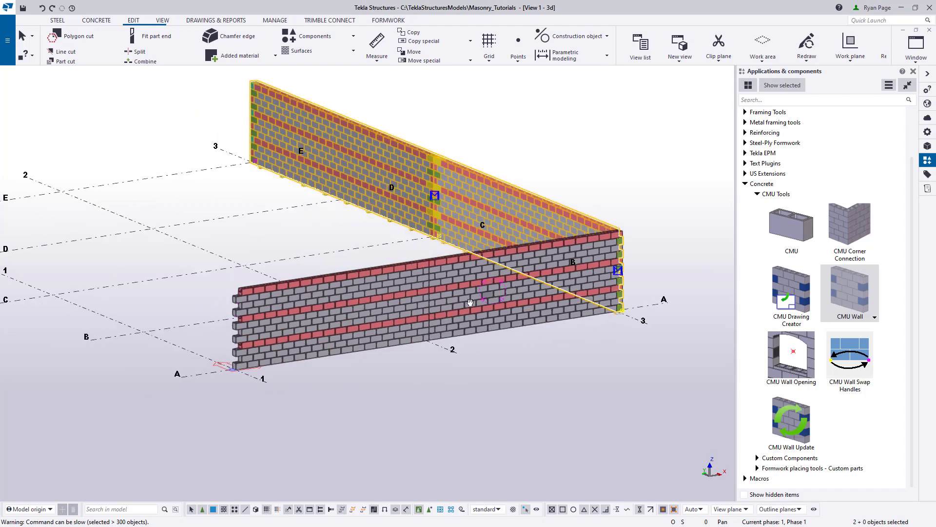
{"action": "key", "text": "ctrl+p"}
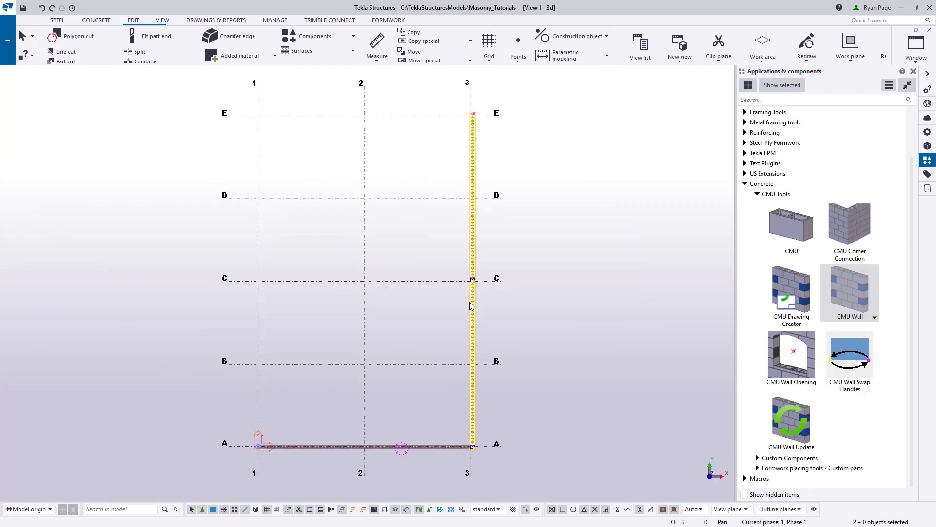
{"action": "right_click", "coordinate": [497, 402]}
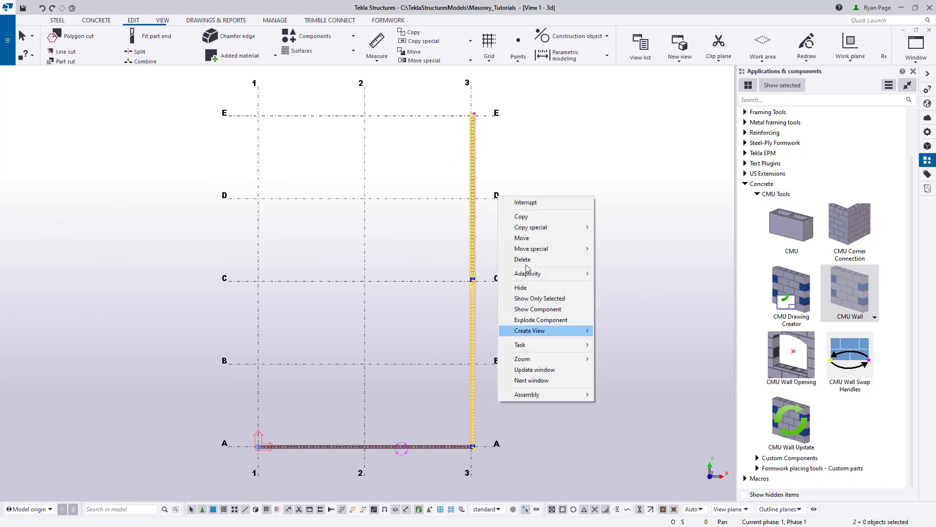
{"action": "left_click", "coordinate": [518, 216]}
{"action": "scroll", "coordinate": [462, 467], "scroll_direction": "up", "scroll_amount": 3}
{"action": "scroll", "coordinate": [462, 467], "scroll_direction": "up", "scroll_amount": 6}
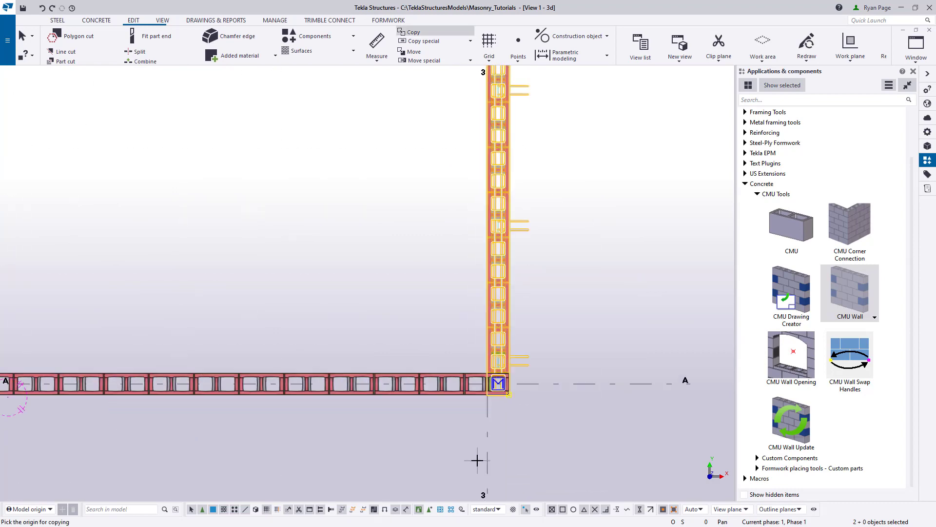
{"action": "left_click", "coordinate": [533, 343]}
{"action": "scroll", "coordinate": [592, 405], "scroll_direction": "down", "scroll_amount": 8}
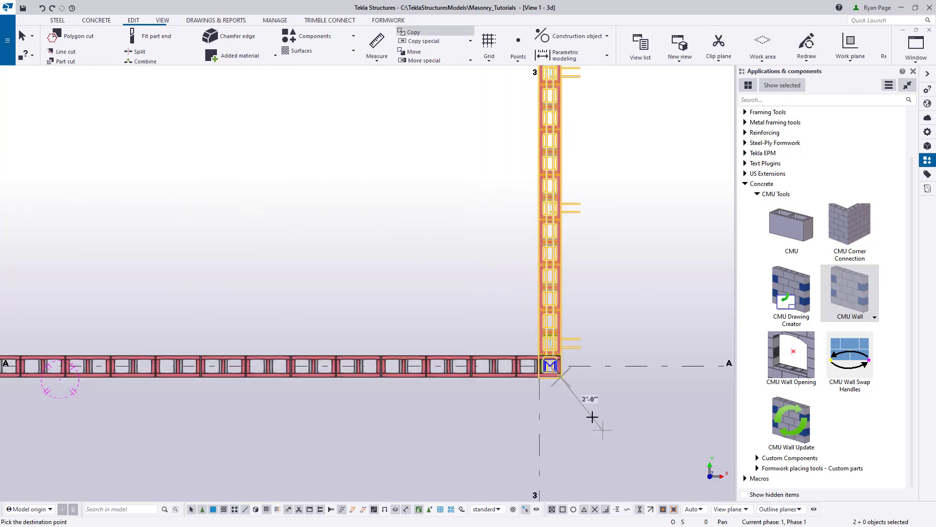
{"action": "middle_click_drag", "start_coordinate": [281, 450], "coordinate": [283, 410]}
{"action": "scroll", "coordinate": [314, 383], "scroll_direction": "up", "scroll_amount": 6}
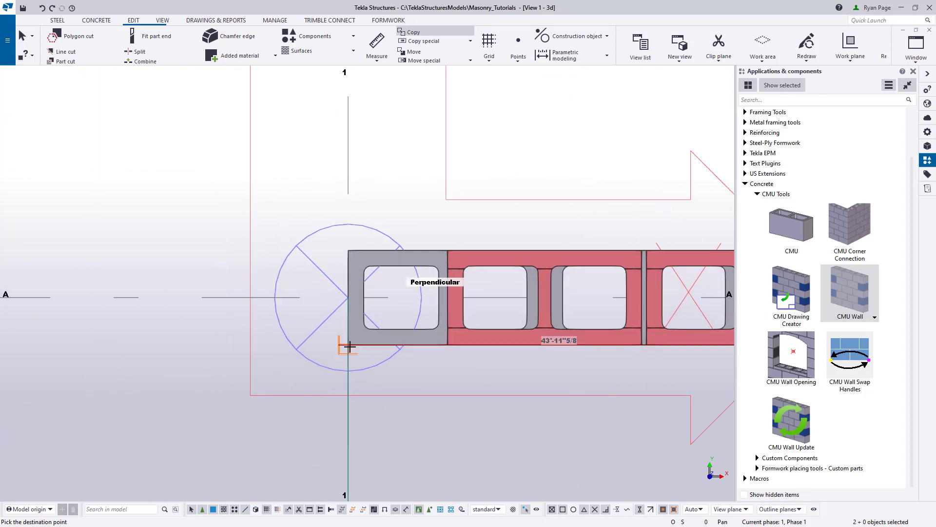
{"action": "scroll", "coordinate": [309, 399], "scroll_direction": "down", "scroll_amount": 5}
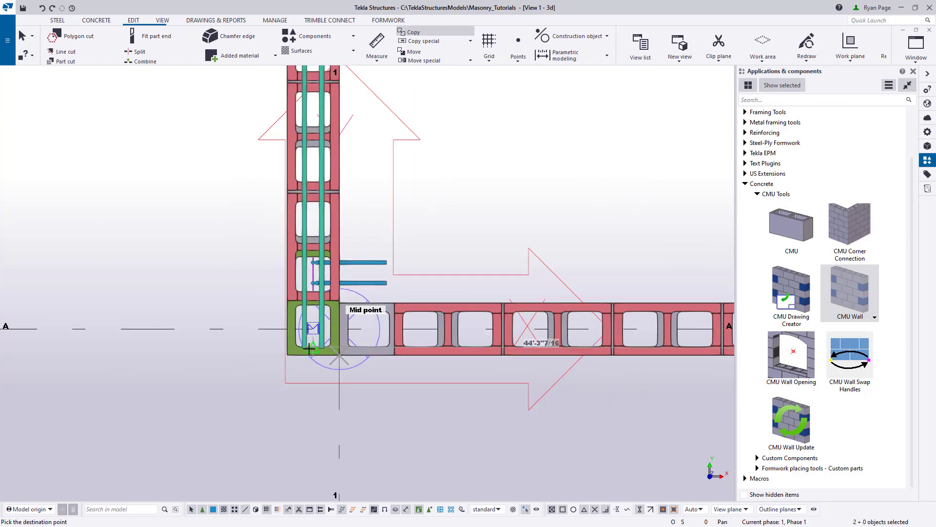
{"action": "right_click", "coordinate": [317, 333]}
{"action": "left_click", "coordinate": [336, 342]}
Set the on-plane position of the CMU wall on grid line 1 between grids A and C to Right
{"action": "scroll", "coordinate": [322, 346], "scroll_direction": "down", "scroll_amount": 7}
{"action": "middle_click_drag", "start_coordinate": [323, 345], "coordinate": [416, 239], "text": "ctrl"}
{"action": "scroll", "coordinate": [273, 344], "scroll_direction": "up", "scroll_amount": 2}
{"action": "middle_click_drag", "start_coordinate": [244, 367], "coordinate": [308, 352]}
{"action": "left_click", "coordinate": [356, 360]}
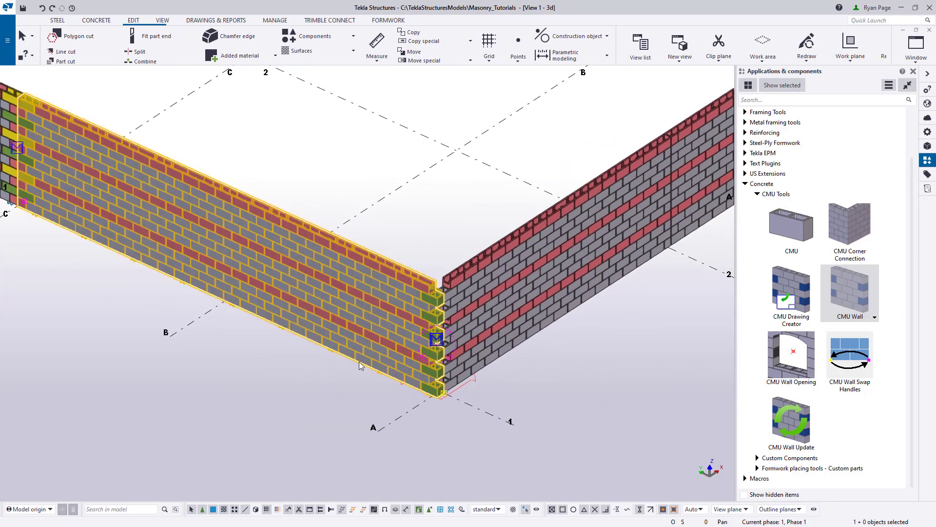
{"action": "scroll", "coordinate": [359, 361], "scroll_direction": "down", "scroll_amount": 2}
{"action": "scroll", "coordinate": [376, 362], "scroll_direction": "down", "scroll_amount": 1}
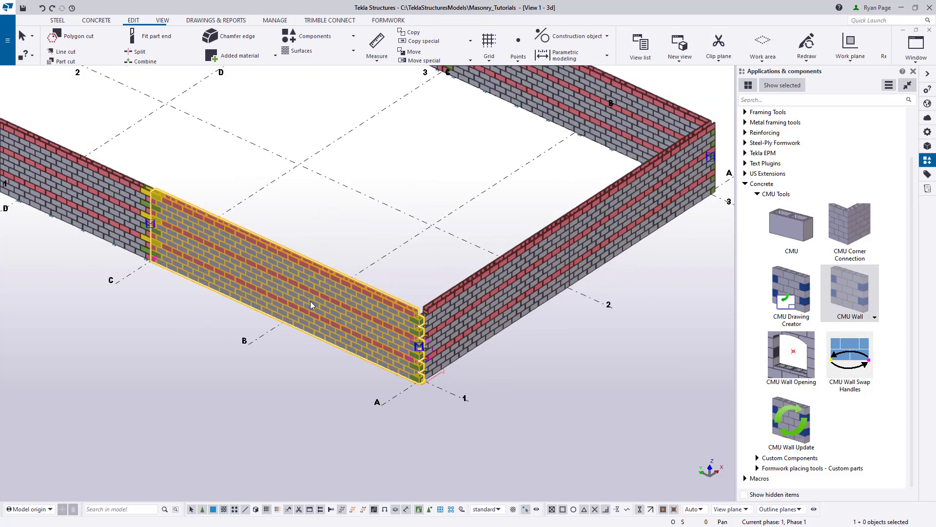
{"action": "double_click", "coordinate": [310, 300]}
{"action": "middle_click_drag", "start_coordinate": [346, 315], "coordinate": [288, 290]}
{"action": "left_click", "coordinate": [679, 197]}
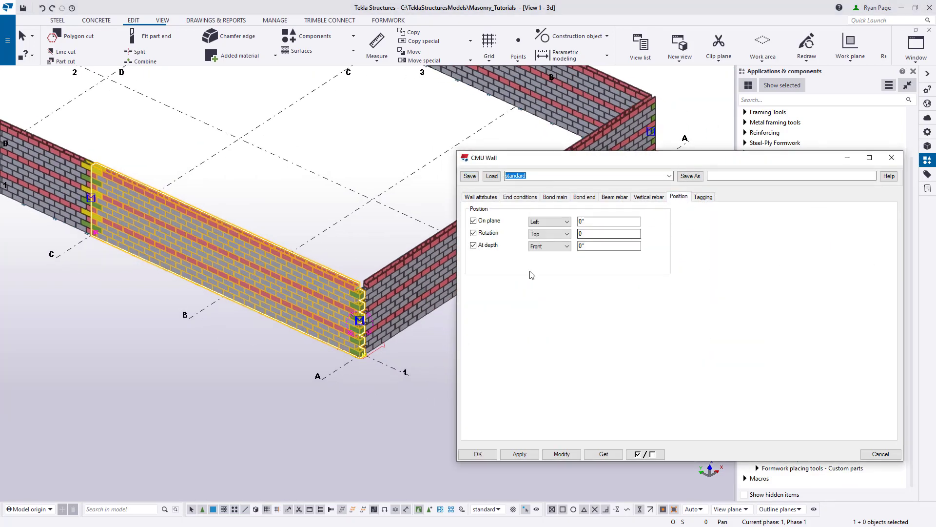
{"action": "left_click", "coordinate": [571, 223]}
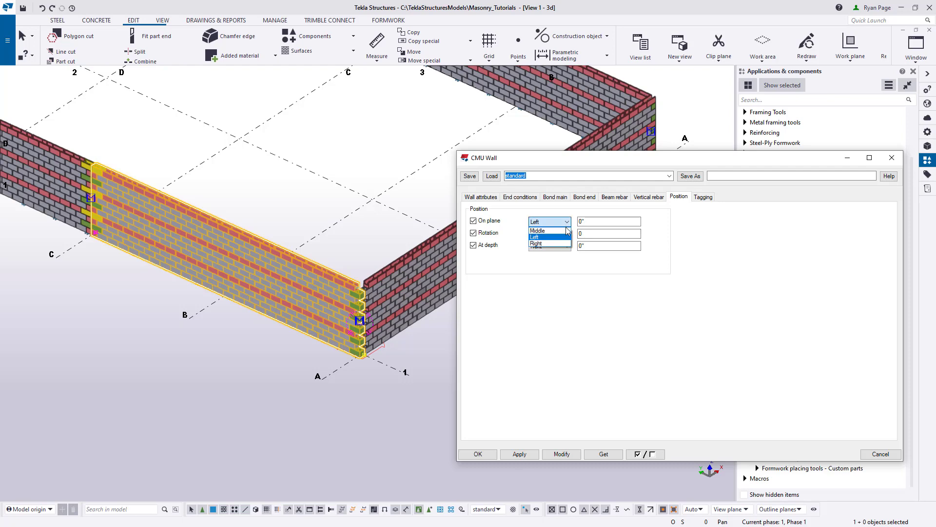
{"action": "left_click", "coordinate": [550, 244]}
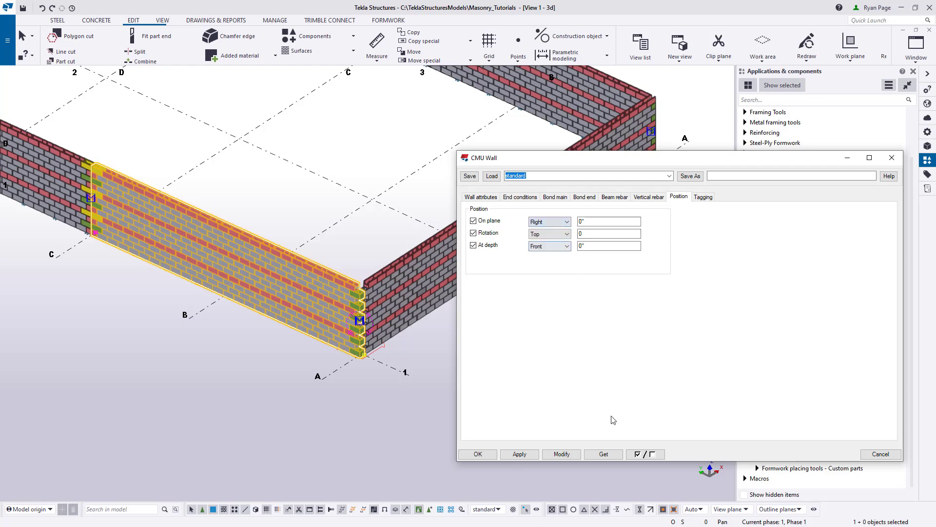
{"action": "left_click", "coordinate": [411, 408]}
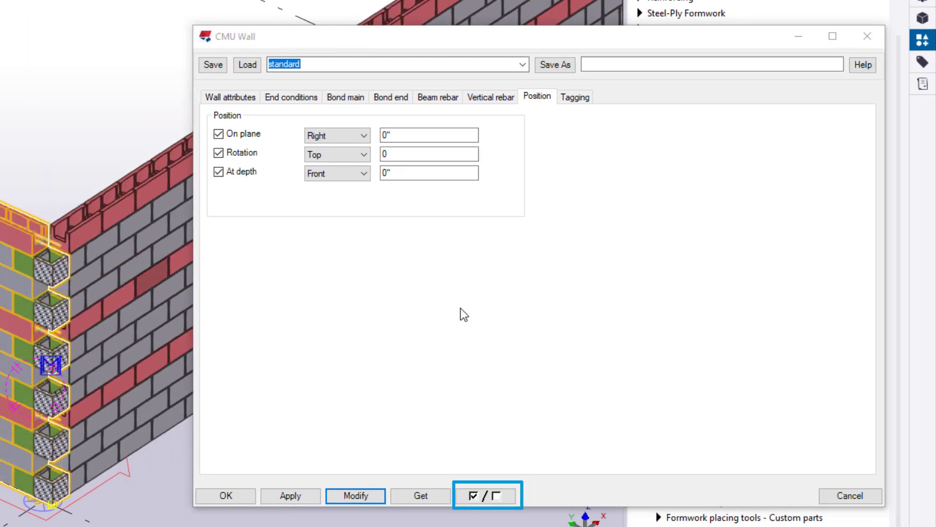
Limit the wall modification to the On plane setting by disabling all other CMU Wall properties
{"action": "left_click", "coordinate": [461, 309]}
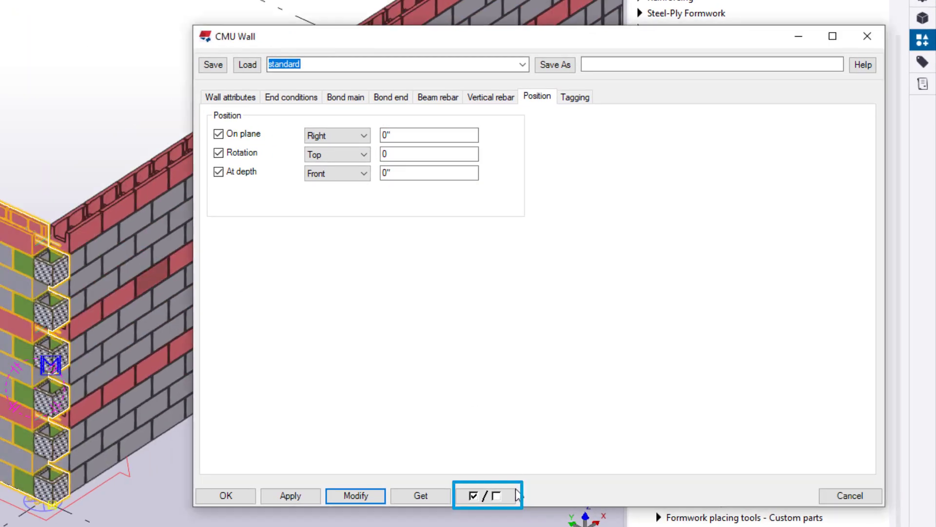
{"action": "left_click", "coordinate": [475, 497]}
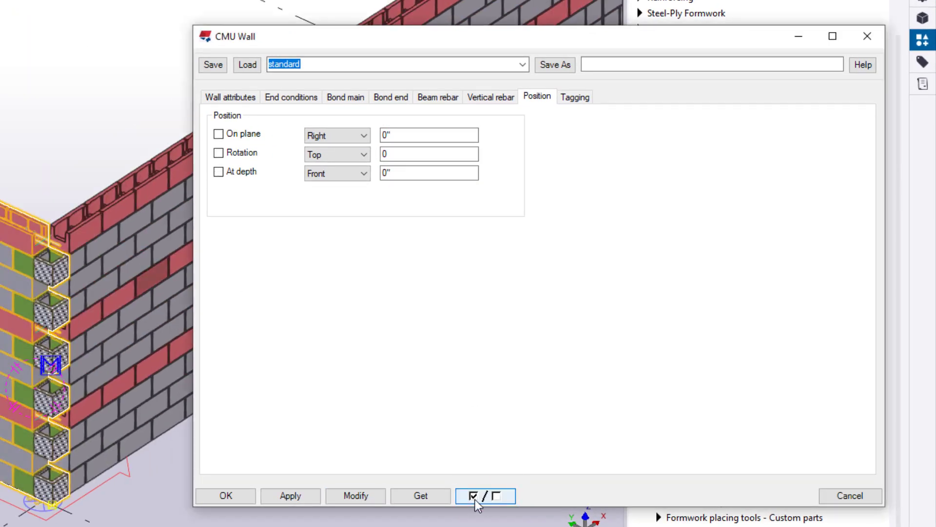
{"action": "left_click", "coordinate": [219, 134]}
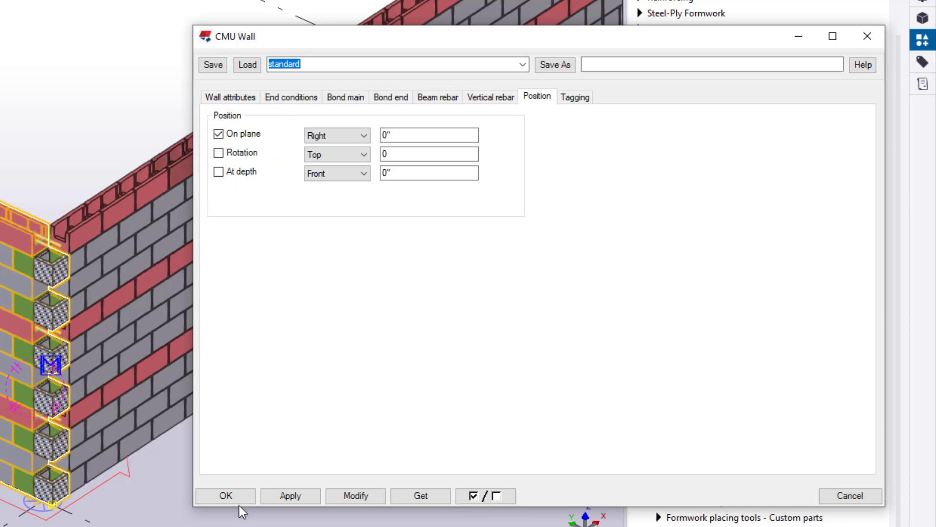
Modify only the bond pattern of the grid 1 wall between A and C, using the pattern with the shorter course at the base
{"action": "scroll", "coordinate": [1, 373], "scroll_direction": "down", "scroll_amount": 3}
{"action": "middle_click_drag", "start_coordinate": [0, 206], "coordinate": [98, 236]}
{"action": "left_click", "coordinate": [232, 97]}
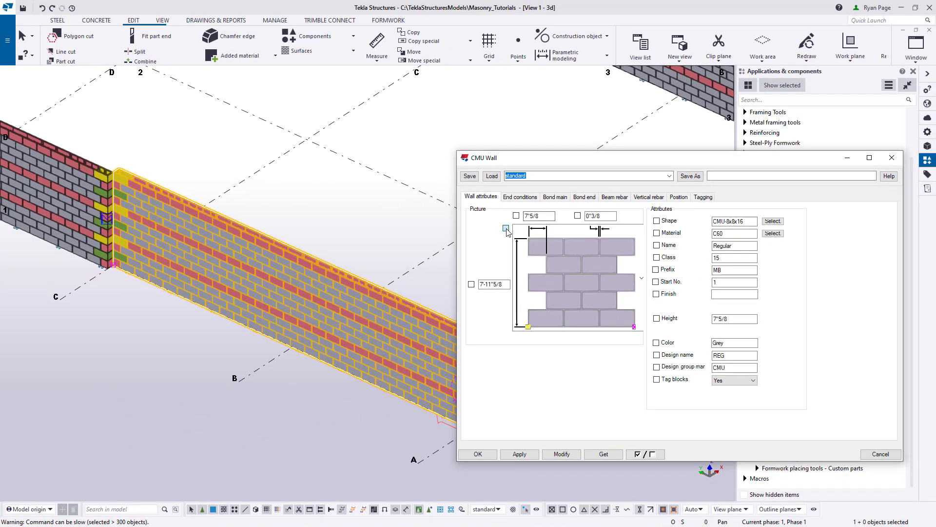
{"action": "left_click", "coordinate": [563, 258]}
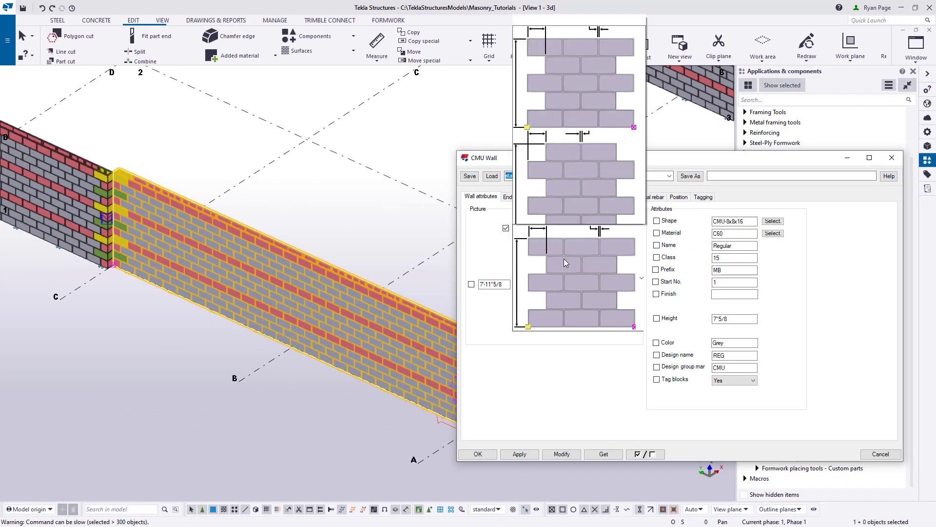
{"action": "left_click", "coordinate": [601, 195]}
{"action": "left_click", "coordinate": [562, 454]}
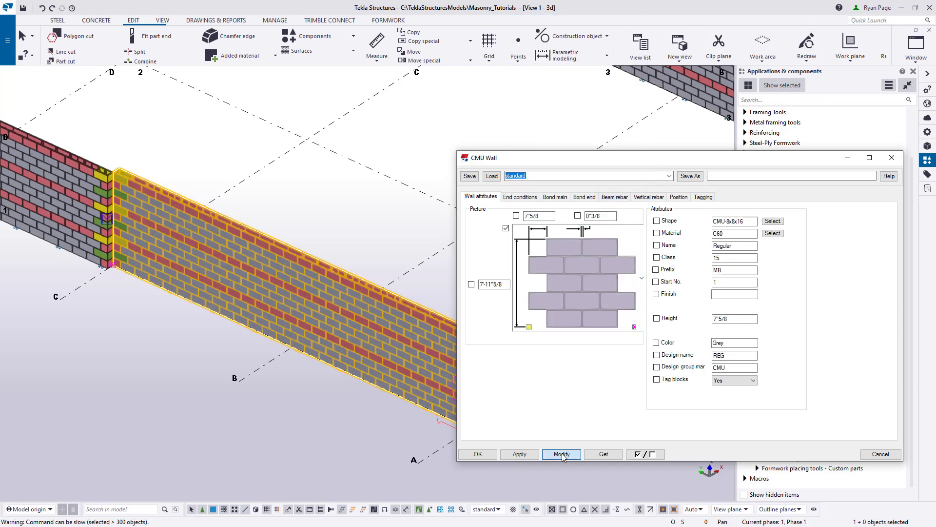
Apply the same bond pattern to the wall on grid line 1 between grids C and E
{"action": "middle_click_drag", "start_coordinate": [308, 421], "coordinate": [174, 357]}
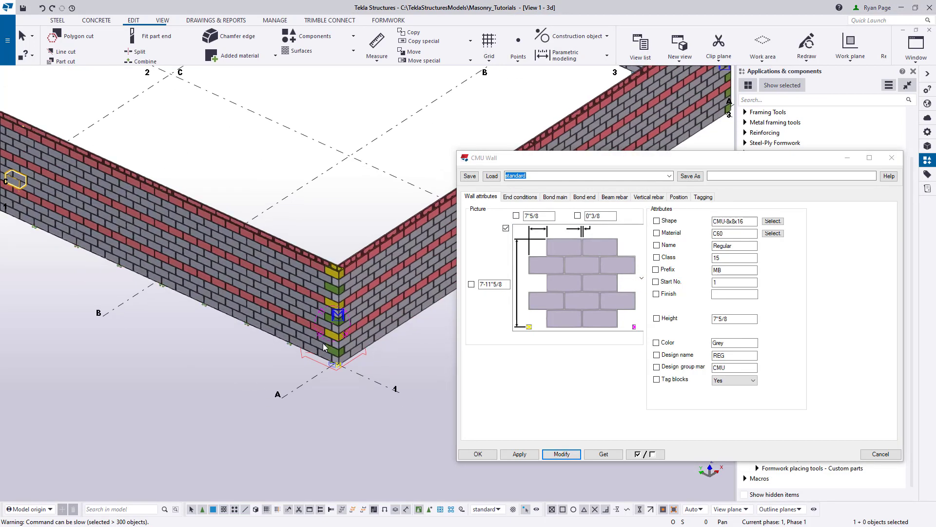
{"action": "scroll", "coordinate": [348, 222], "scroll_direction": "up", "scroll_amount": 3}
{"action": "scroll", "coordinate": [336, 290], "scroll_direction": "down", "scroll_amount": 2}
{"action": "middle_click_drag", "start_coordinate": [114, 242], "coordinate": [204, 284]}
{"action": "middle_click_drag", "start_coordinate": [67, 178], "coordinate": [331, 292]}
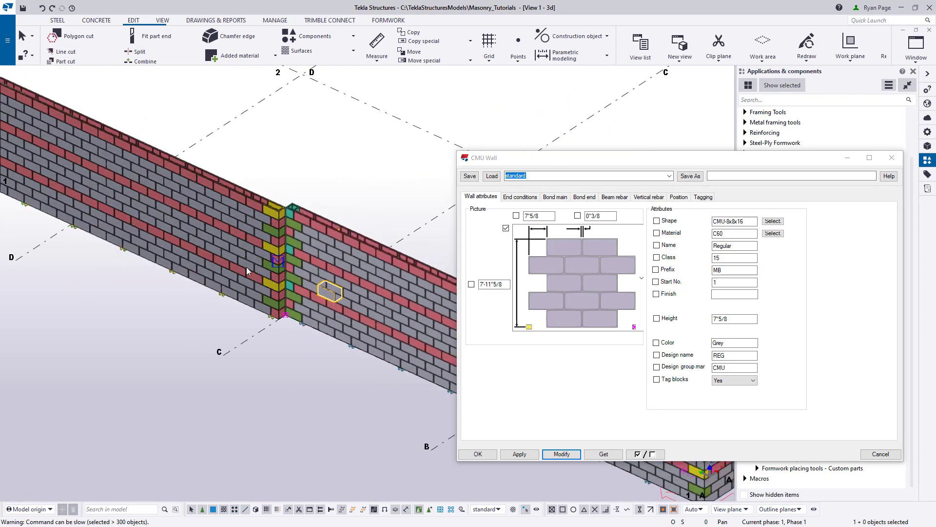
{"action": "left_click", "coordinate": [278, 261]}
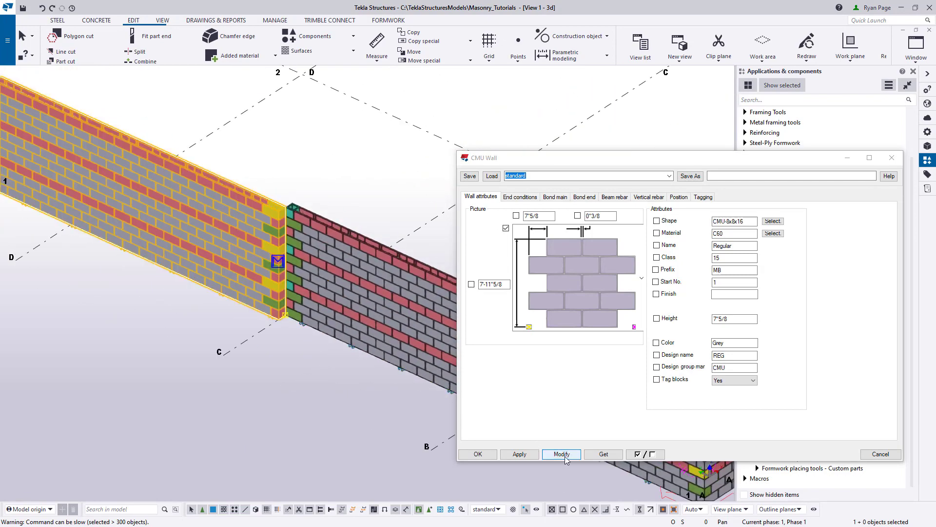
{"action": "left_click", "coordinate": [563, 455]}
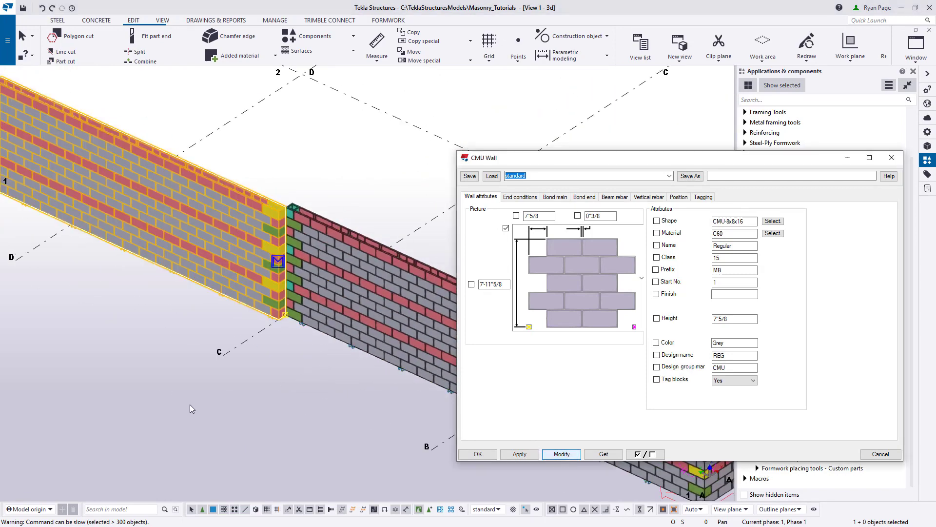
Apply the end condition with half blocks only at the start to both C–E walls, on grid lines 1 and 3
{"action": "scroll", "coordinate": [204, 387], "scroll_direction": "down", "scroll_amount": 3}
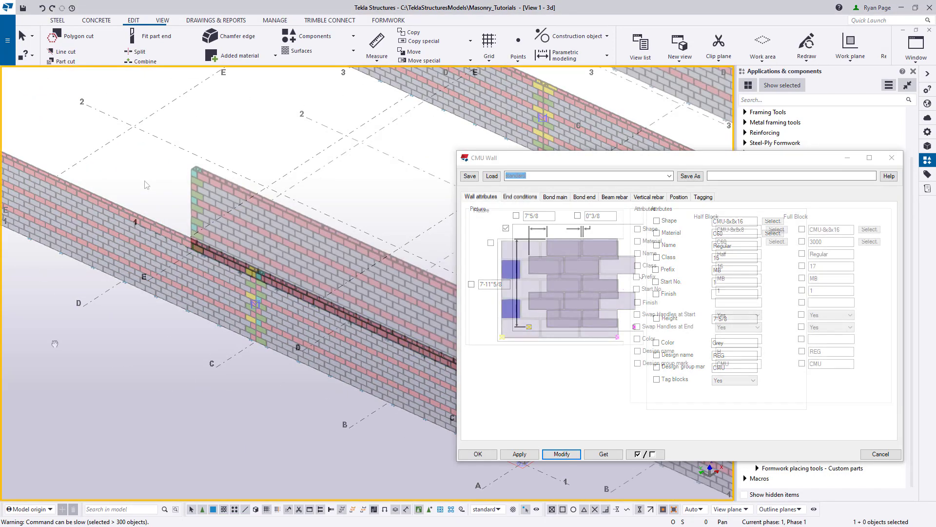
{"action": "scroll", "coordinate": [130, 211], "scroll_direction": "up", "scroll_amount": 3}
{"action": "scroll", "coordinate": [130, 211], "scroll_direction": "down", "scroll_amount": 2}
{"action": "scroll", "coordinate": [358, 332], "scroll_direction": "up", "scroll_amount": 2}
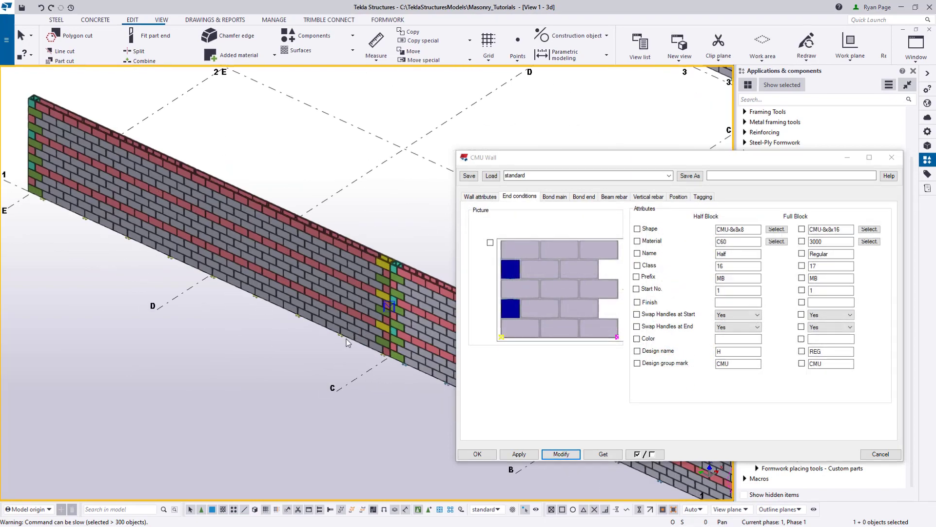
{"action": "scroll", "coordinate": [346, 339], "scroll_direction": "down", "scroll_amount": 2}
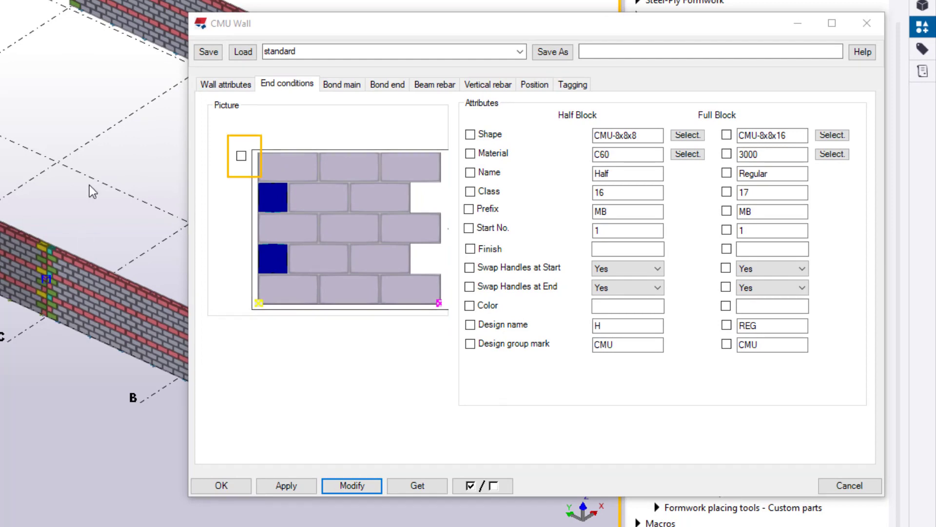
{"action": "left_click", "coordinate": [35, 259]}
{"action": "left_click", "coordinate": [152, 13], "text": "ctrl"}
{"action": "left_click", "coordinate": [241, 156]}
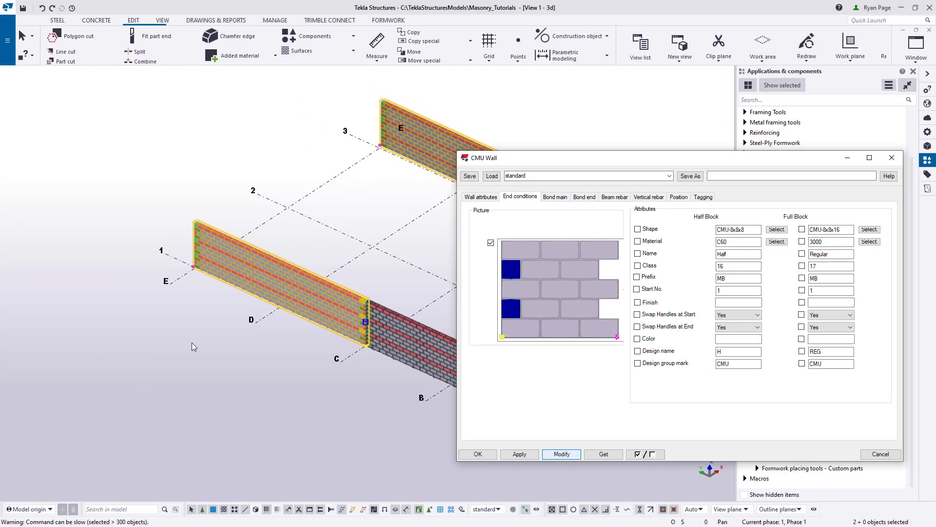
Examine the wall ends at grid line E on grid lines 1 and 3
{"action": "scroll", "coordinate": [205, 293], "scroll_direction": "up", "scroll_amount": 4}
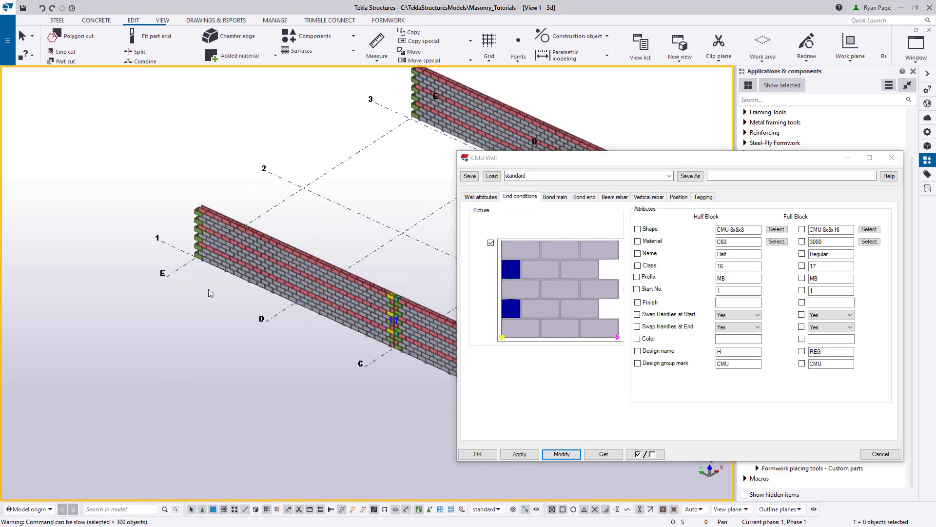
{"action": "right_click", "coordinate": [216, 297]}
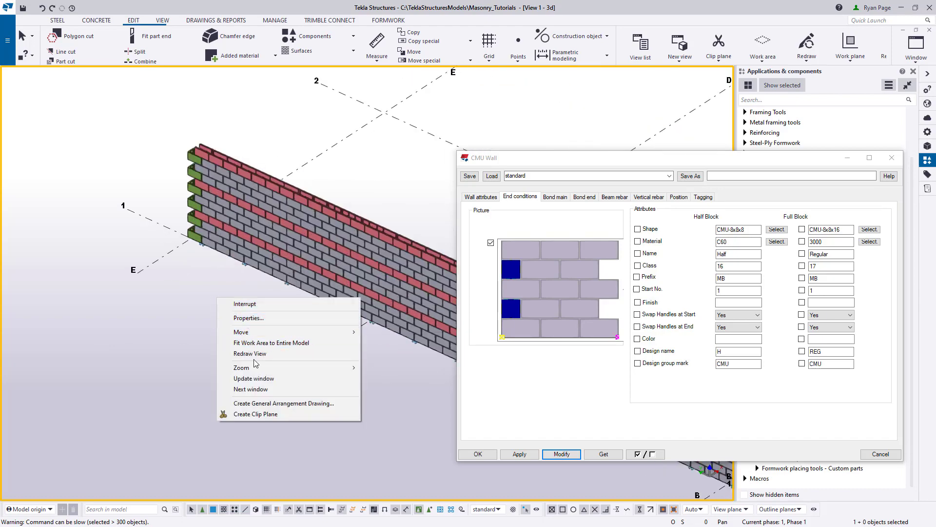
{"action": "key", "text": "Escape"}
{"action": "middle_click_drag", "start_coordinate": [171, 329], "coordinate": [133, 362]}
{"action": "scroll", "coordinate": [134, 361], "scroll_direction": "down", "scroll_amount": 3}
{"action": "middle_click_drag", "start_coordinate": [209, 338], "coordinate": [397, 330], "text": "ctrl"}
{"action": "mouse_move", "coordinate": [145, 346]}
{"action": "middle_mouse_down", "text": "ctrl"}
{"action": "mouse_move", "coordinate": [258, 283]}
{"action": "mouse_move", "coordinate": [143, 214]}
{"action": "mouse_move", "coordinate": [197, 214]}
{"action": "mouse_move", "coordinate": [186, 373]}
{"action": "middle_mouse_up", "text": "ctrl"}
{"action": "left_click", "coordinate": [136, 199]}
{"action": "scroll", "coordinate": [183, 343], "scroll_direction": "down", "scroll_amount": 4}
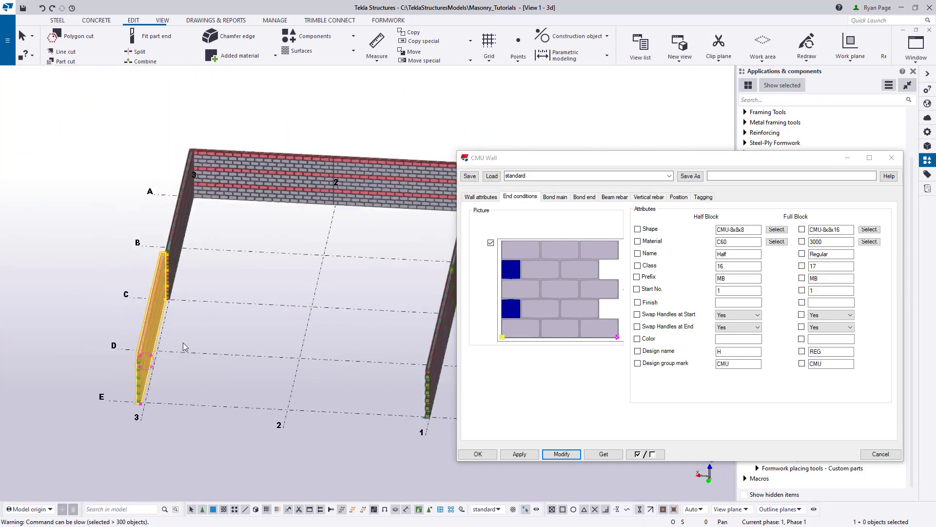
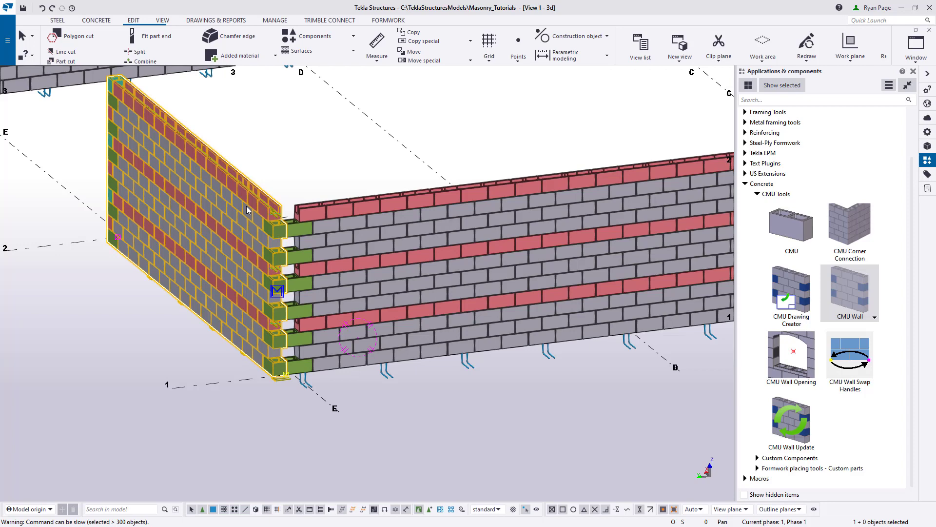
Flip the vertical rebar hook direction on the short grid line E wall at grid 1, then re-enable and apply all CMU Wall properties
{"action": "double_click", "coordinate": [246, 206]}
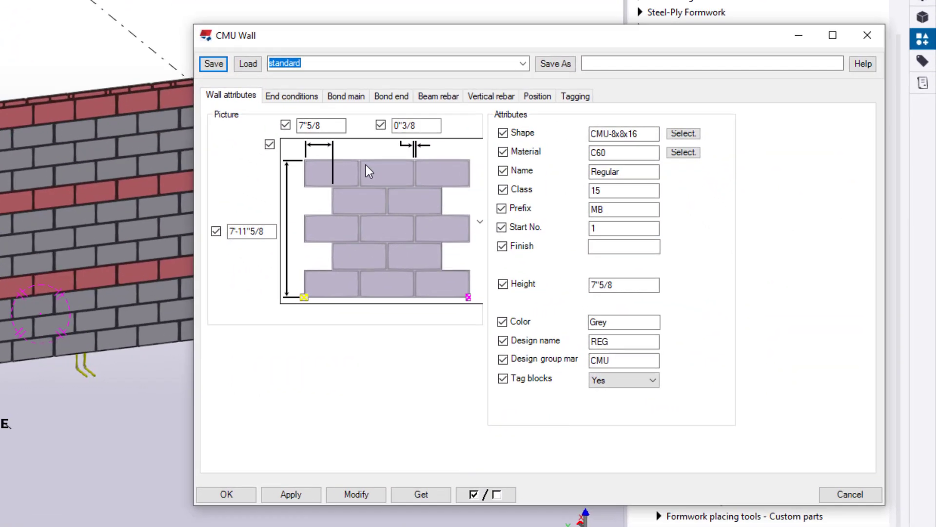
{"action": "left_click", "coordinate": [486, 96]}
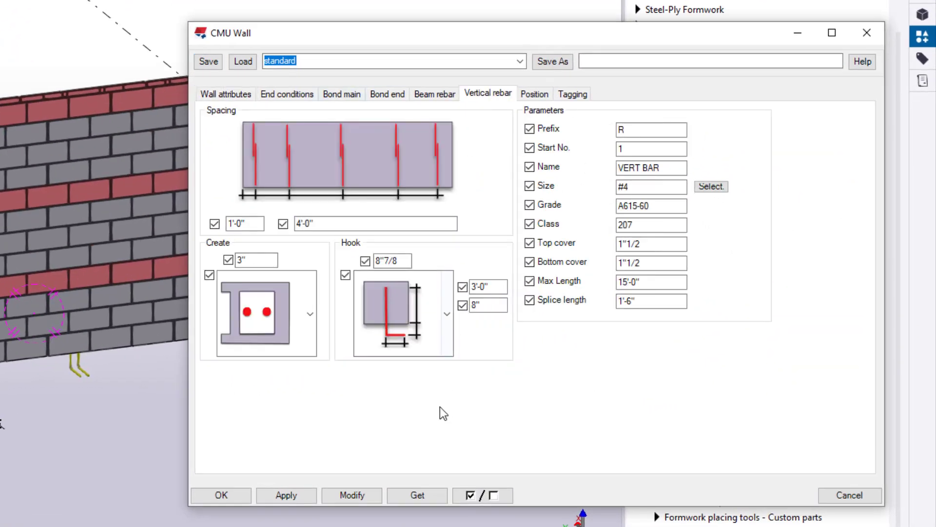
{"action": "left_click", "coordinate": [471, 495]}
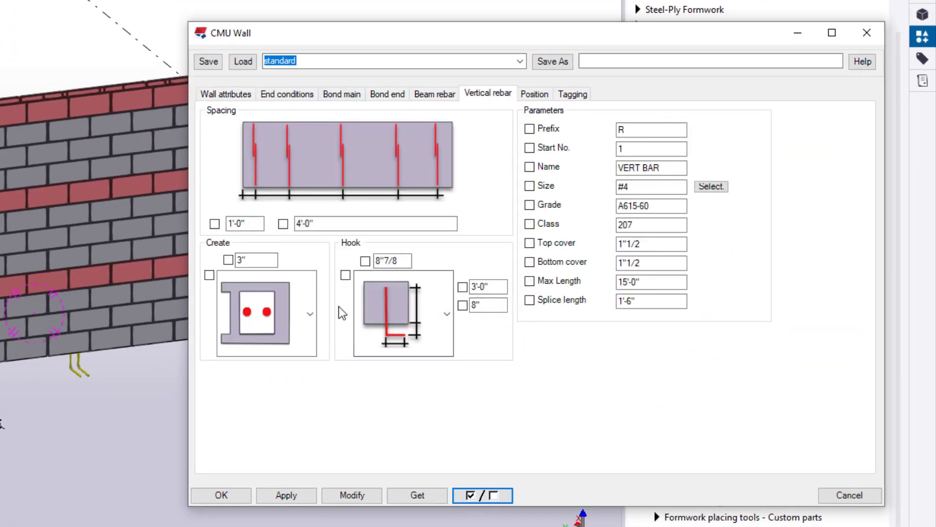
{"action": "left_click", "coordinate": [346, 275]}
{"action": "left_click", "coordinate": [446, 313]}
{"action": "left_click", "coordinate": [393, 245]}
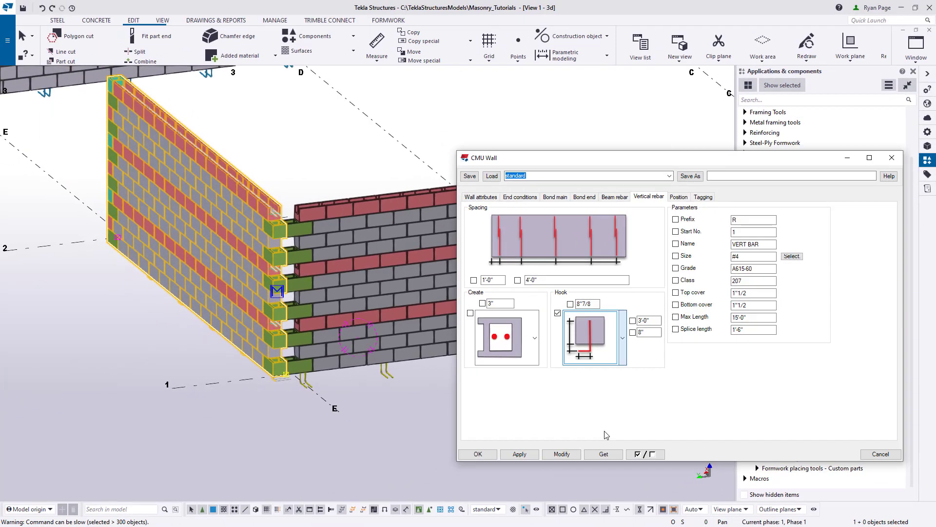
{"action": "left_click", "coordinate": [563, 454]}
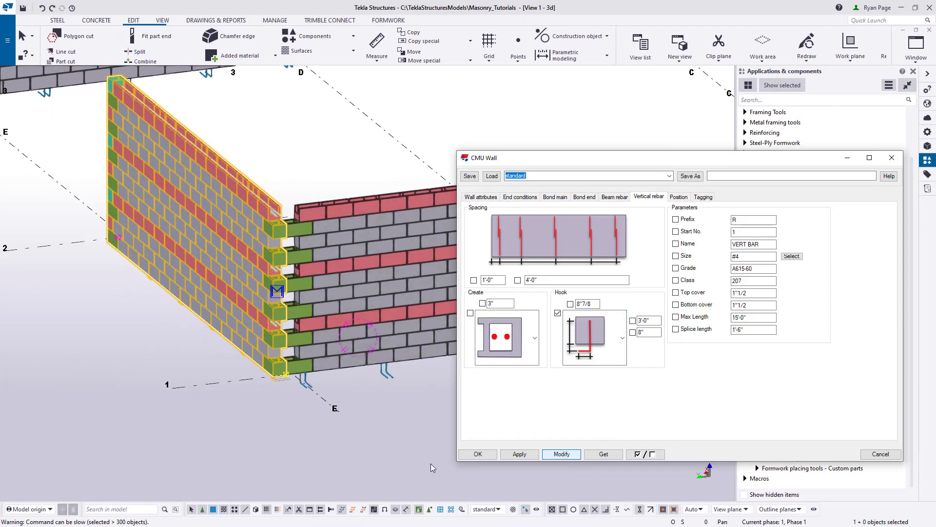
{"action": "left_click", "coordinate": [638, 454]}
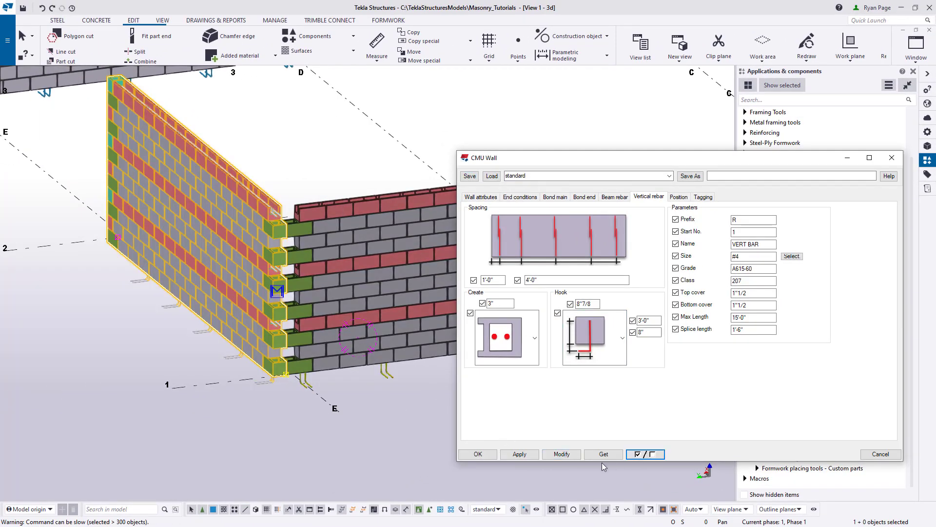
{"action": "left_click", "coordinate": [520, 454]}
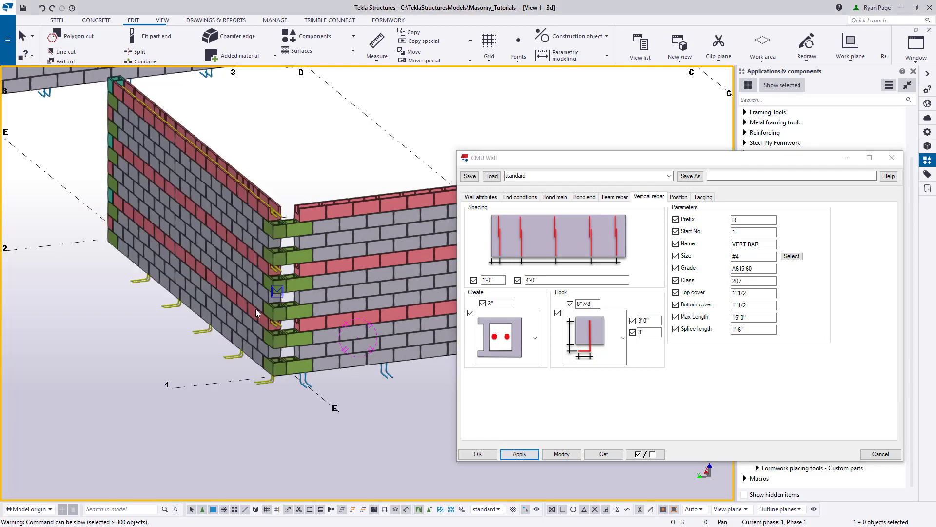
Set the on-plane position to Right and choose the bond pattern with the shorter course at the base in the CMU Wall settings
{"action": "left_click", "coordinate": [707, 199]}
{"action": "left_click", "coordinate": [682, 198]}
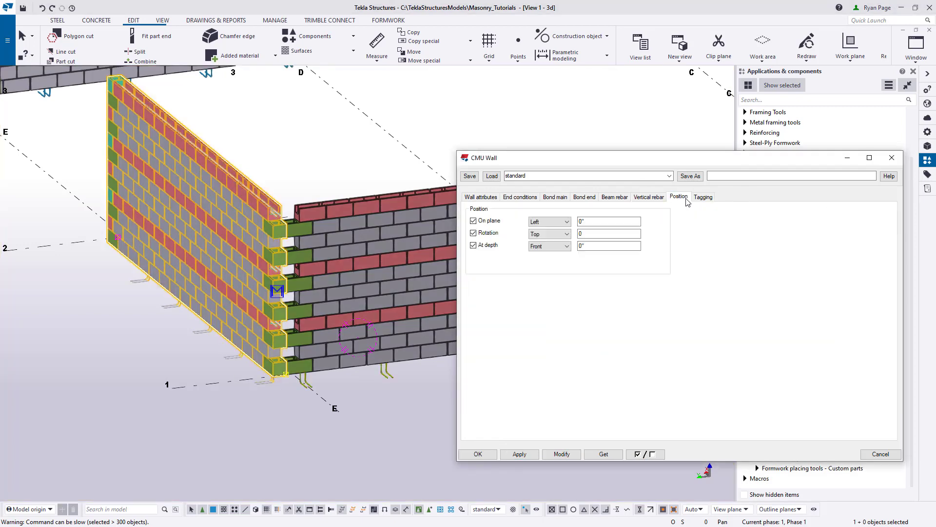
{"action": "left_click", "coordinate": [552, 224]}
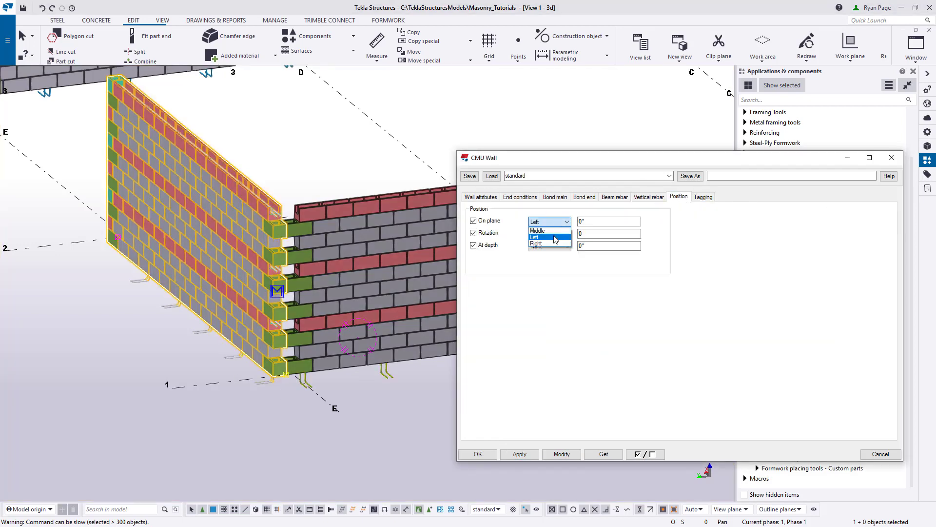
{"action": "left_click", "coordinate": [550, 245]}
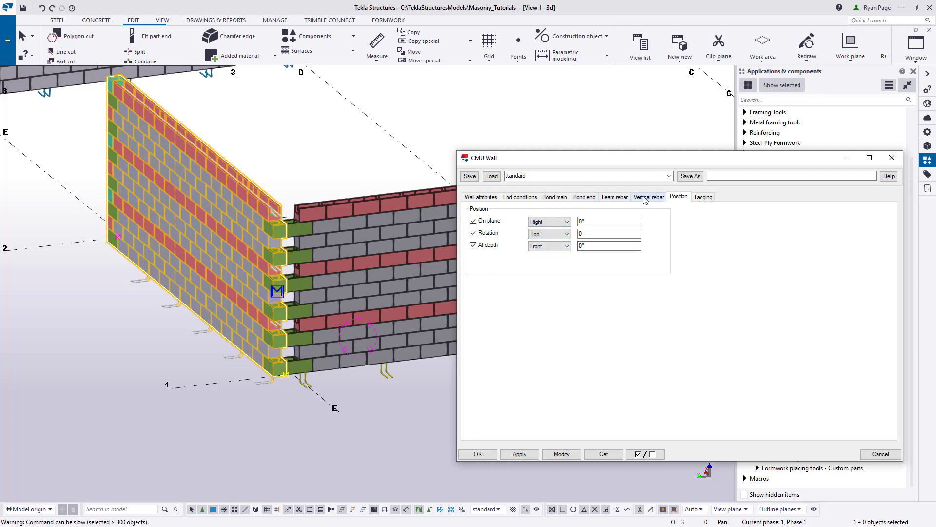
{"action": "left_click", "coordinate": [481, 197]}
{"action": "left_click", "coordinate": [575, 277]}
{"action": "left_click", "coordinate": [575, 277]}
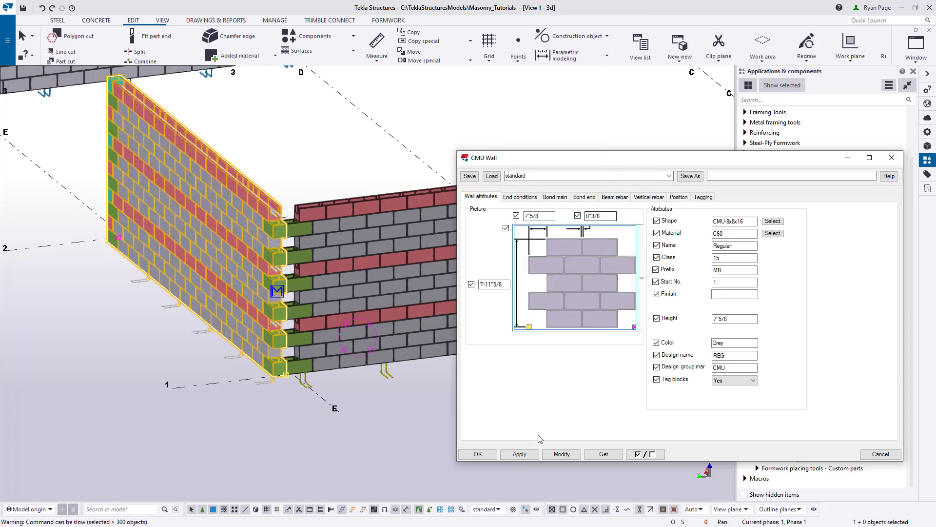
Apply the chosen Right on-plane position and bond pattern to the short CMU wall on grid line E at grid 1
{"action": "left_click", "coordinate": [562, 454]}
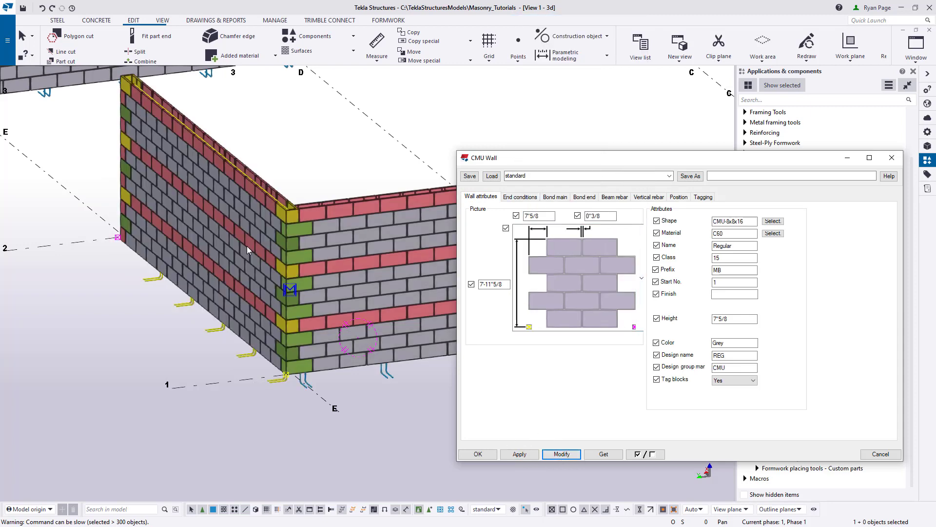
{"action": "scroll", "coordinate": [243, 172], "scroll_direction": "down", "scroll_amount": 5}
{"action": "middle_click_drag", "start_coordinate": [244, 205], "coordinate": [243, 329], "text": "ctrl"}
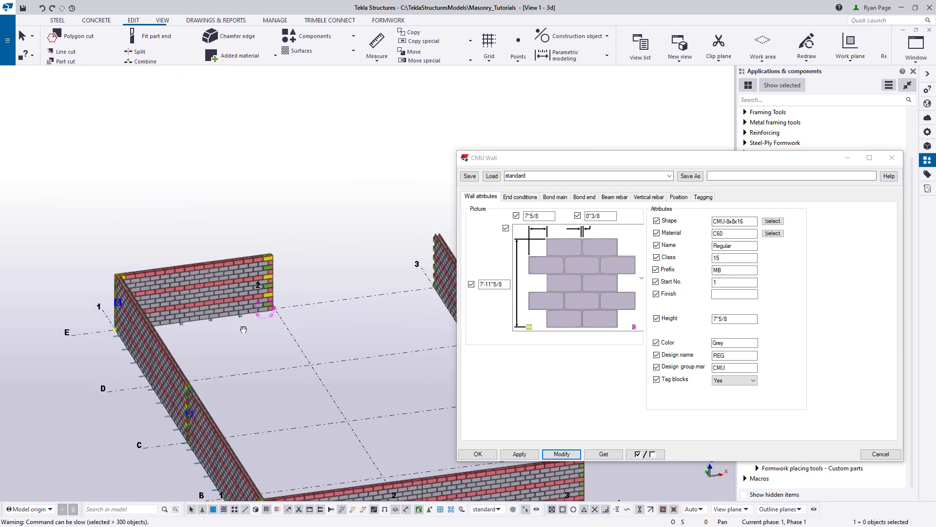
In plan view, start a new CMU wall on grid line E, 3/8" beyond the existing wall's outer end corner near grid 2
{"action": "key", "text": "ctrl+p"}
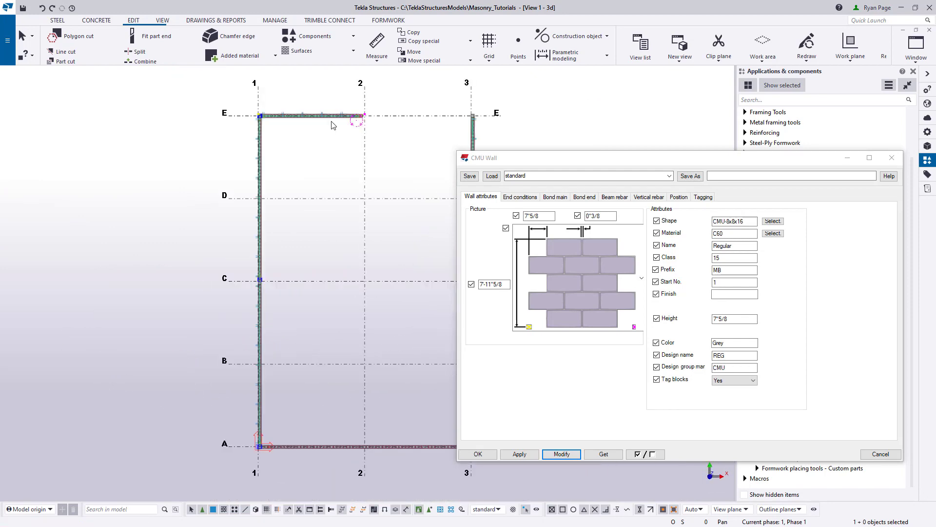
{"action": "scroll", "coordinate": [330, 122], "scroll_direction": "up", "scroll_amount": 4}
{"action": "scroll", "coordinate": [371, 235], "scroll_direction": "up", "scroll_amount": 3}
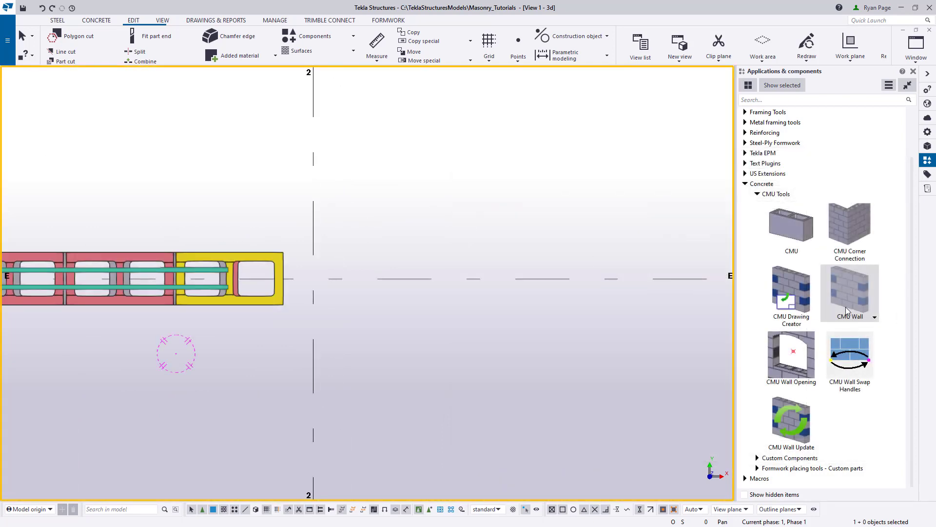
{"action": "left_click", "coordinate": [282, 252]}
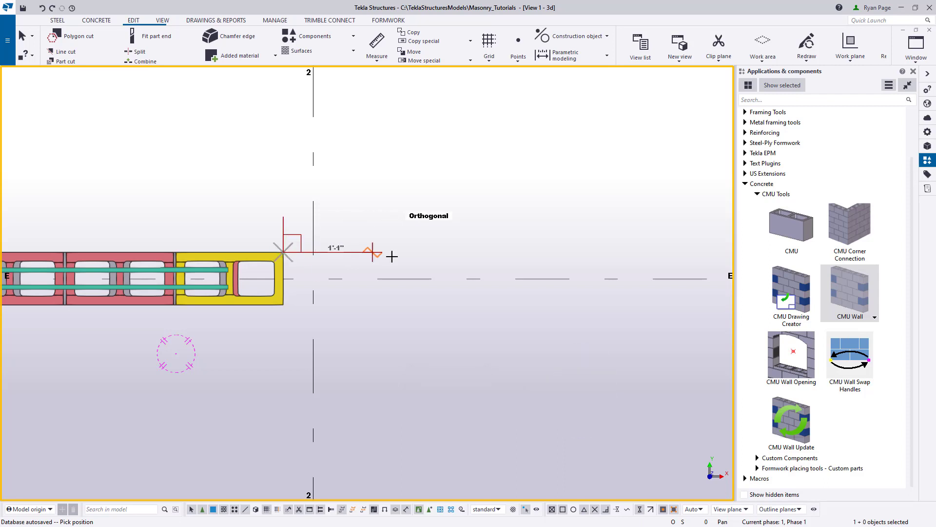
{"action": "type", "text": "3/58"}
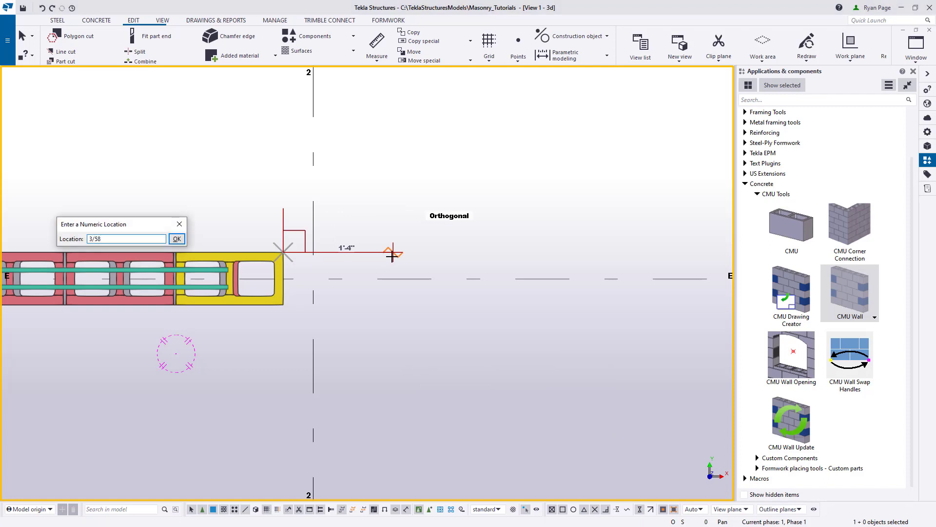
{"action": "key", "text": "Return"}
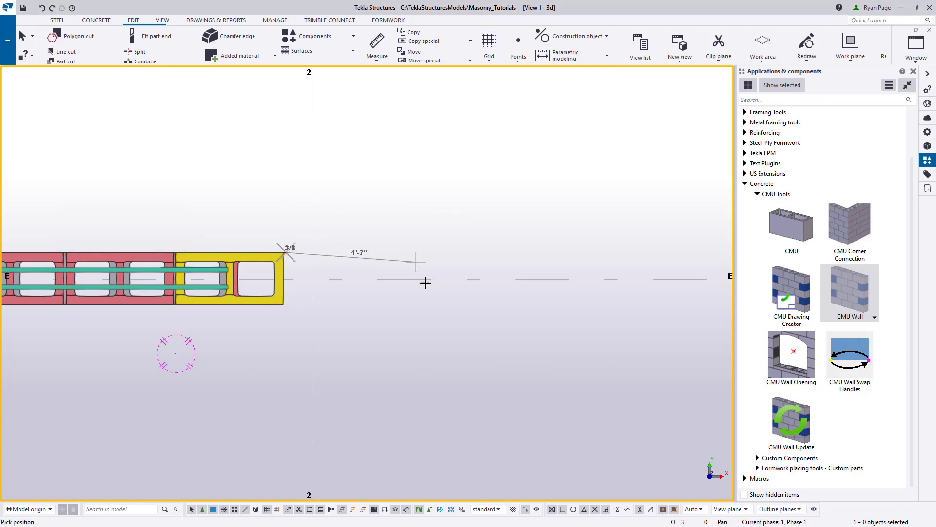
End the new grid line E wall at the far outer corner of the grid 3 wall and finish the CMU Wall command
{"action": "scroll", "coordinate": [405, 268], "scroll_direction": "down", "scroll_amount": 3}
{"action": "middle_click_drag", "start_coordinate": [603, 313], "coordinate": [27, 324]}
{"action": "middle_click_drag", "start_coordinate": [634, 236], "coordinate": [167, 261]}
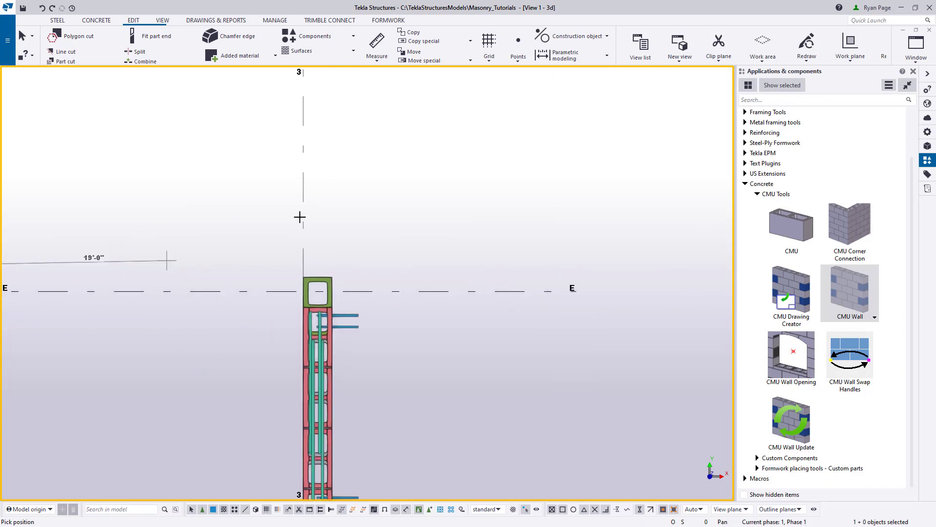
{"action": "scroll", "coordinate": [299, 229], "scroll_direction": "up", "scroll_amount": 5}
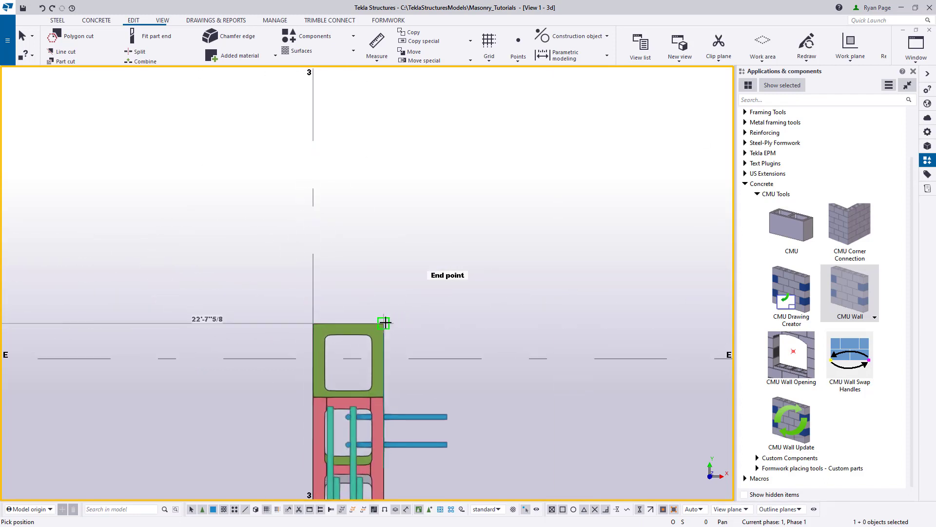
{"action": "scroll", "coordinate": [387, 320], "scroll_direction": "up", "scroll_amount": 3}
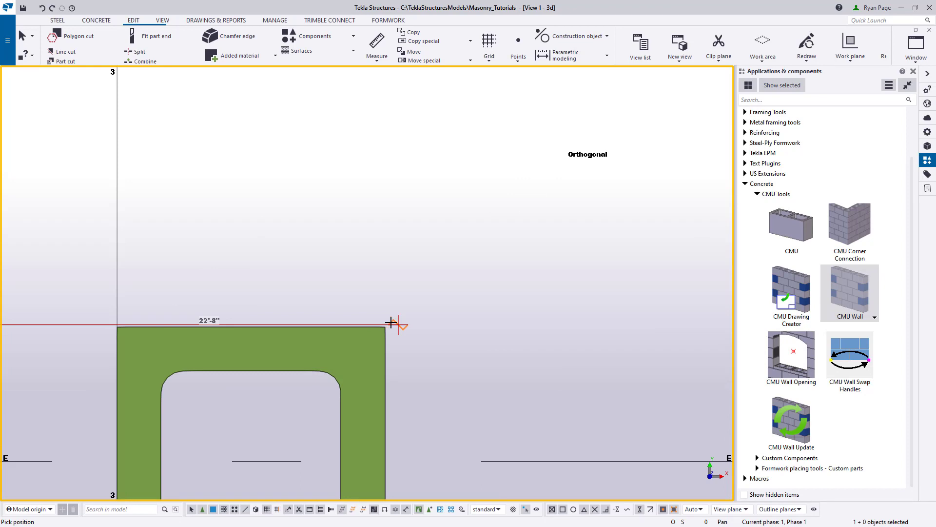
{"action": "scroll", "coordinate": [376, 236], "scroll_direction": "down", "scroll_amount": 4}
{"action": "right_click", "coordinate": [222, 286]}
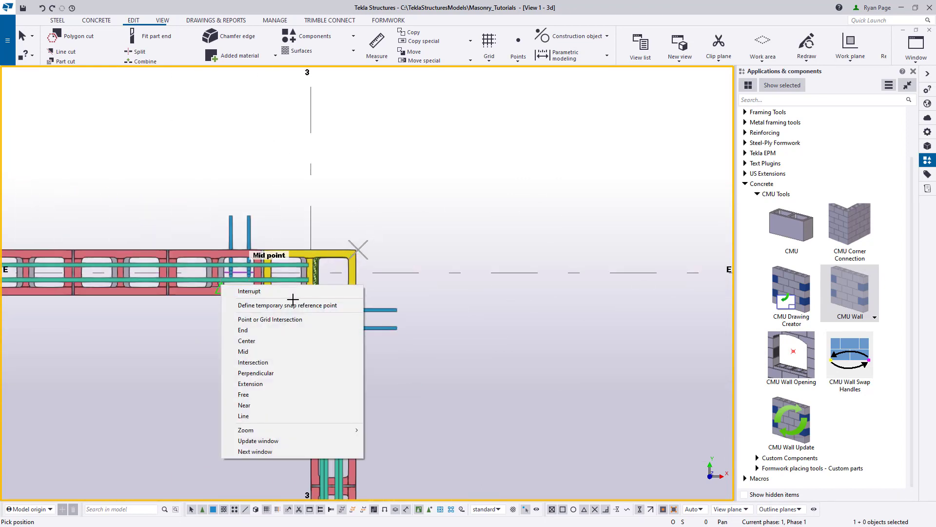
{"action": "left_click", "coordinate": [291, 294]}
Apply the end condition with half blocks only at the start to the new grid line E wall between grids 2 and 3
{"action": "scroll", "coordinate": [292, 295], "scroll_direction": "down", "scroll_amount": 4}
{"action": "middle_click_drag", "start_coordinate": [157, 296], "coordinate": [548, 282]}
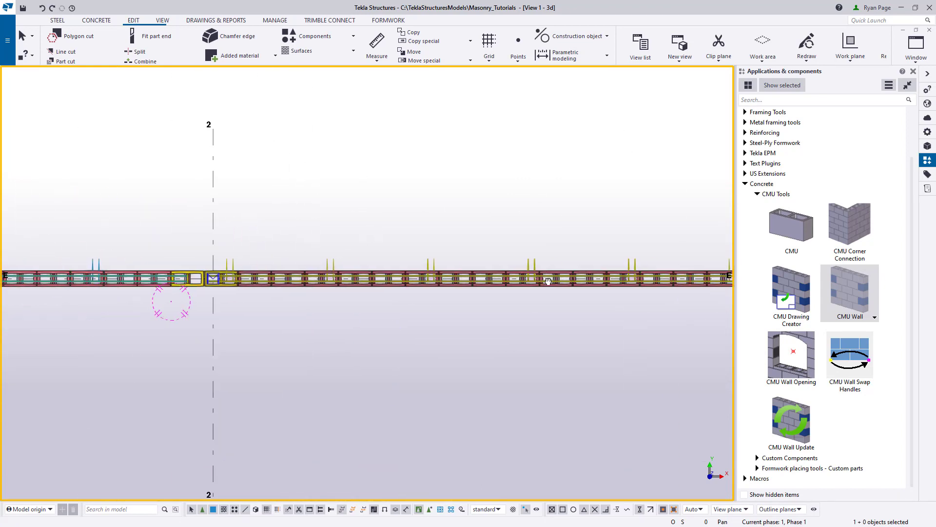
{"action": "middle_click_drag", "start_coordinate": [401, 278], "coordinate": [370, 255], "text": "ctrl"}
{"action": "double_click", "coordinate": [371, 256]}
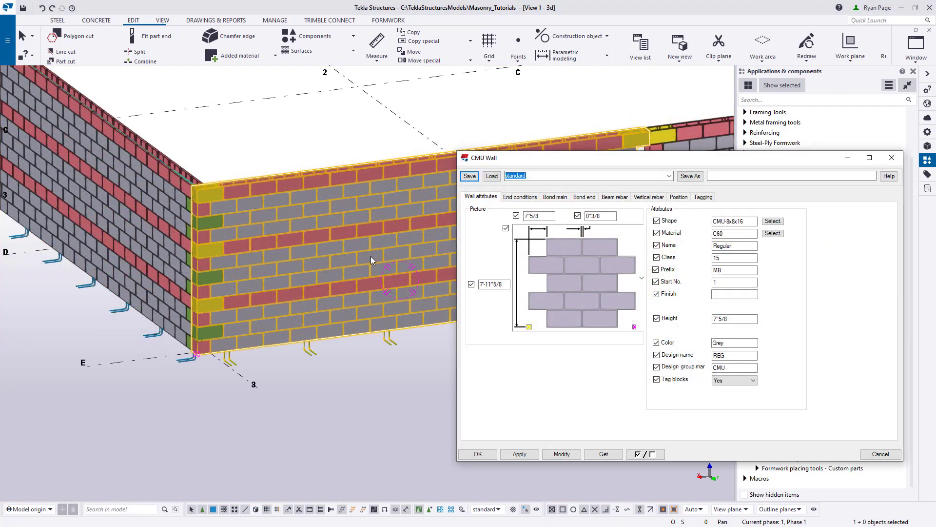
{"action": "middle_click_drag", "start_coordinate": [379, 359], "coordinate": [291, 349]}
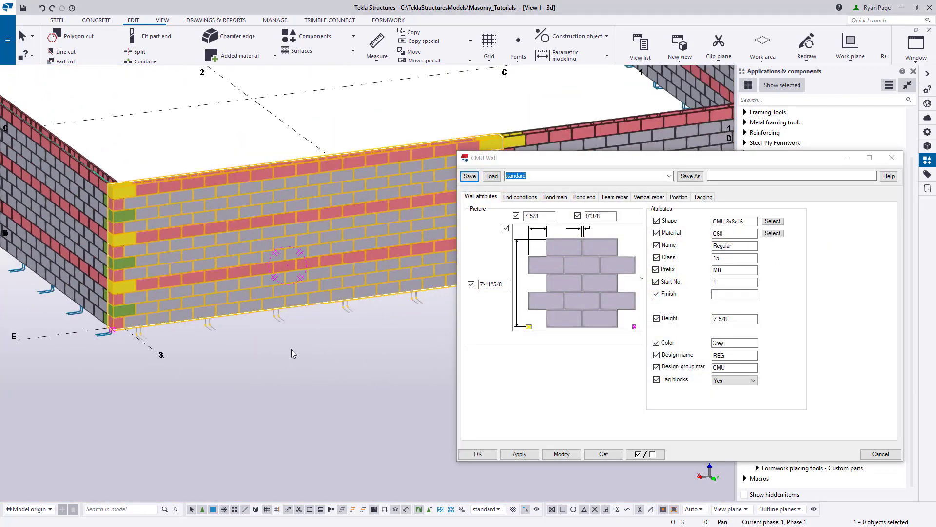
{"action": "left_click", "coordinate": [561, 287]}
{"action": "left_click", "coordinate": [532, 196]}
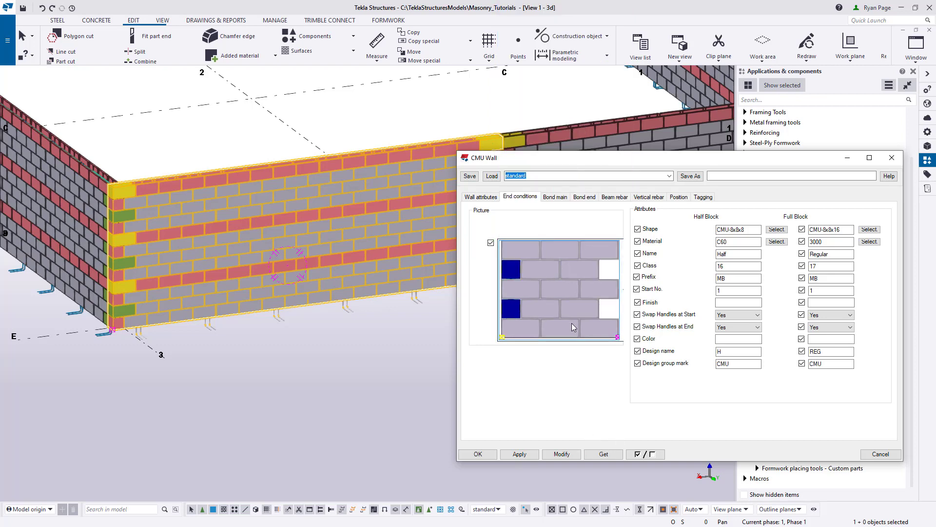
{"action": "left_click", "coordinate": [561, 454]}
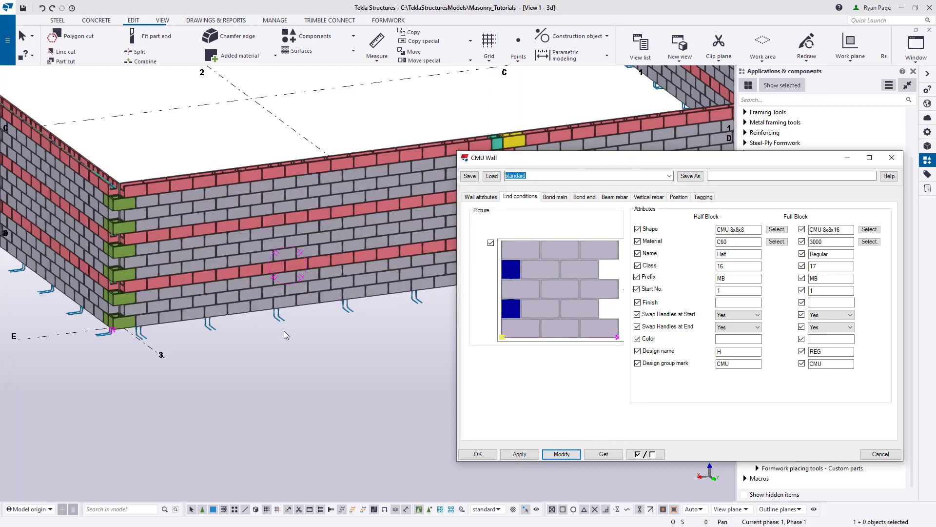
Apply the bond pattern with the shorter course at the base to the grid line E wall between grids 2 and 3
{"action": "left_click", "coordinate": [481, 197]}
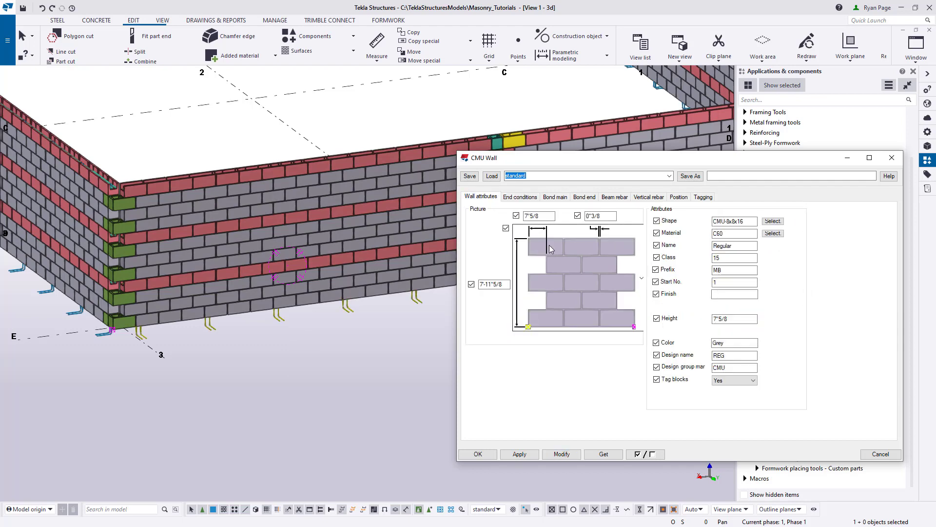
{"action": "left_click", "coordinate": [575, 278]}
{"action": "left_click", "coordinate": [580, 283]}
{"action": "left_click", "coordinate": [564, 458]}
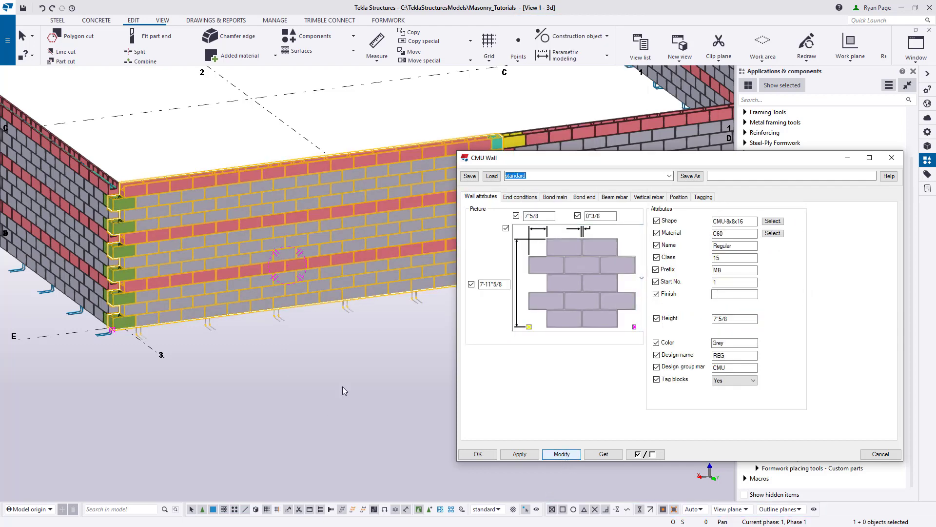
{"action": "middle_click_drag", "start_coordinate": [237, 460], "coordinate": [303, 441], "text": "ctrl"}
{"action": "scroll", "coordinate": [259, 437], "scroll_direction": "down", "scroll_amount": 3}
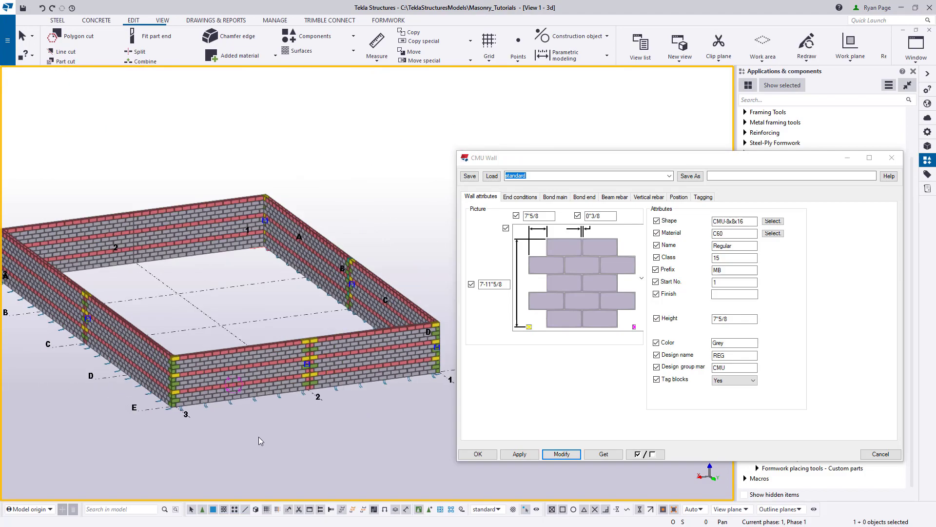